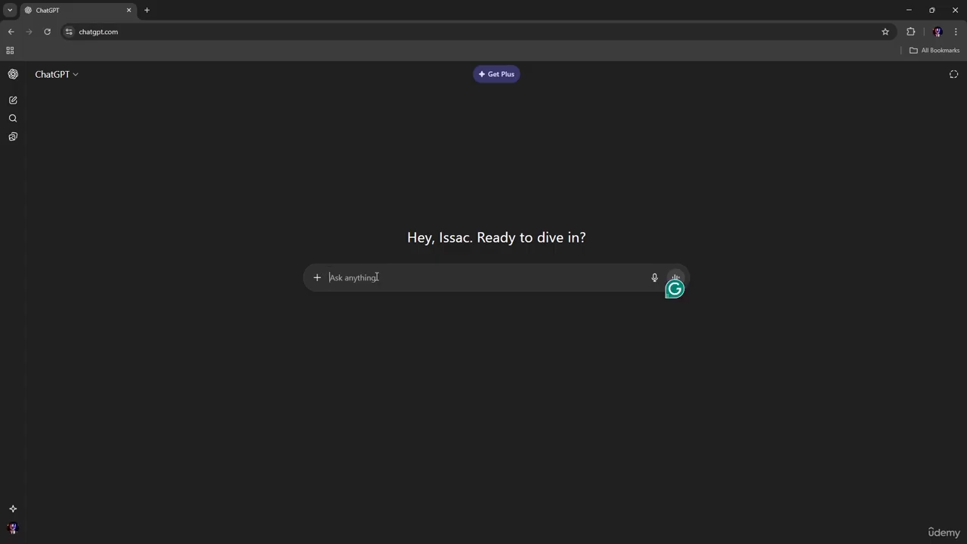
- Start the prompt in the empty message box with "Create a detailed company police and procedres manual"
type("Creat")
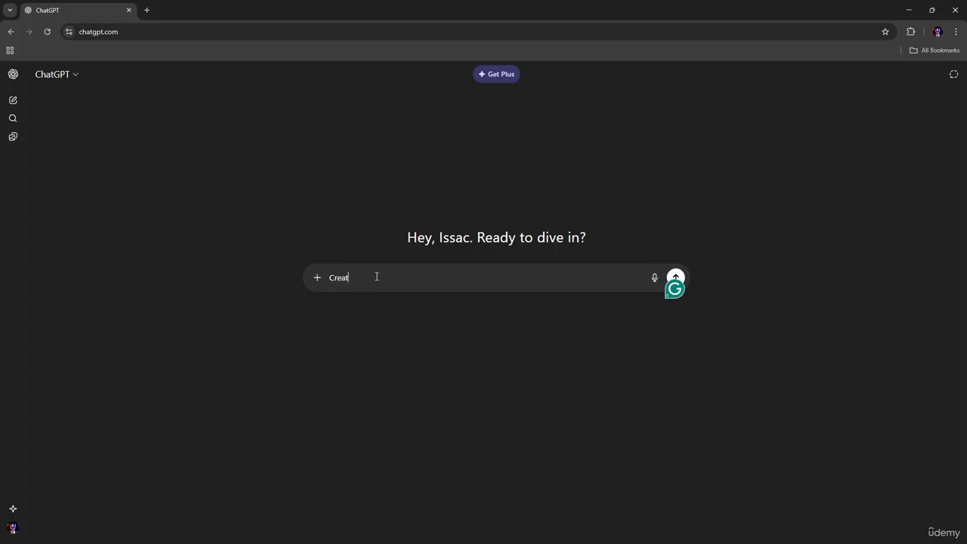
type("e a detail")
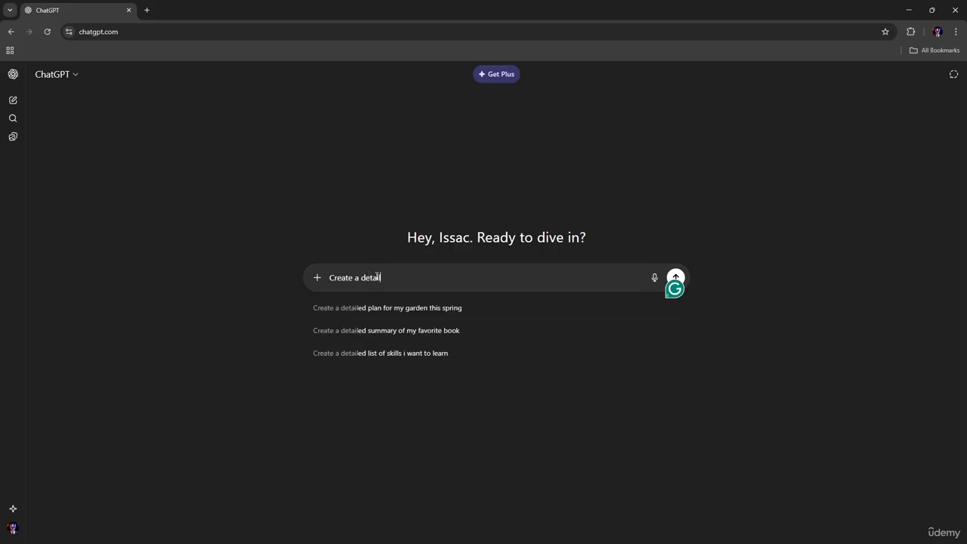
type("ed com")
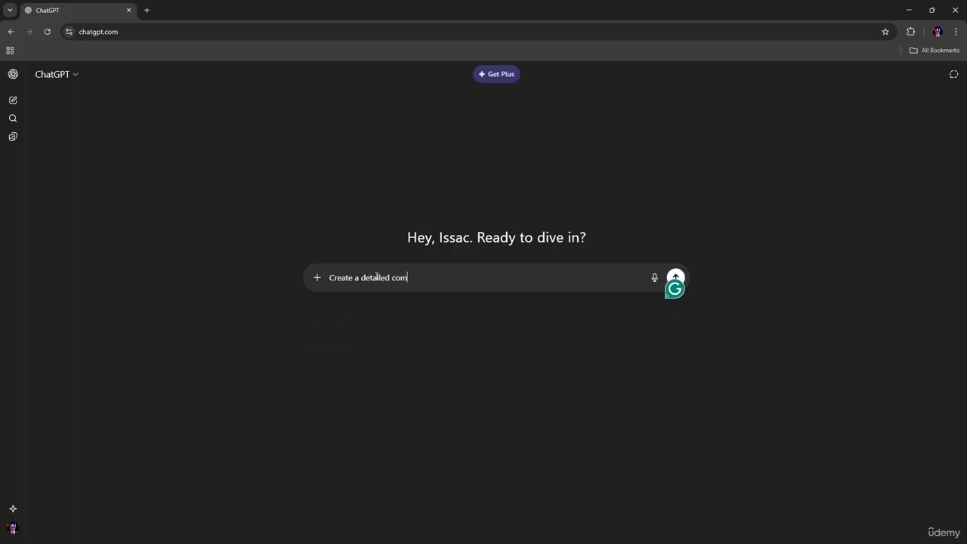
type("pany po")
type("lice and ")
type("rp")
key("BackSpace")
key("BackSpace")
type("procedres manual")
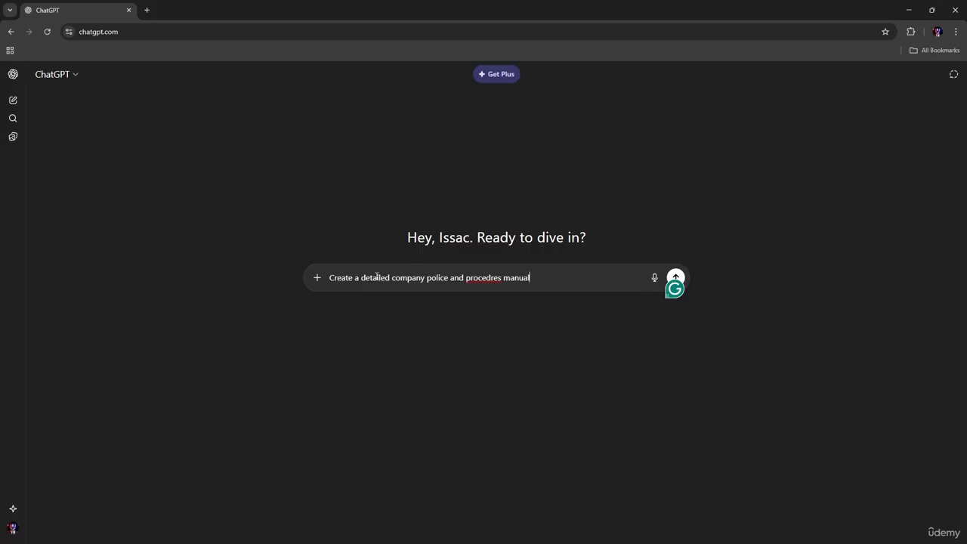
- Continue the prompt with "for digital Marketing agency named", fixing mistyped characters along the way
type(" fa")
key("BackSpace")
key("BackSpace")
type("fo a")
key("BackSpace")
type("adg")
key("BackSpace")
key("BackSpace")
key("BackSpace")
type("gig")
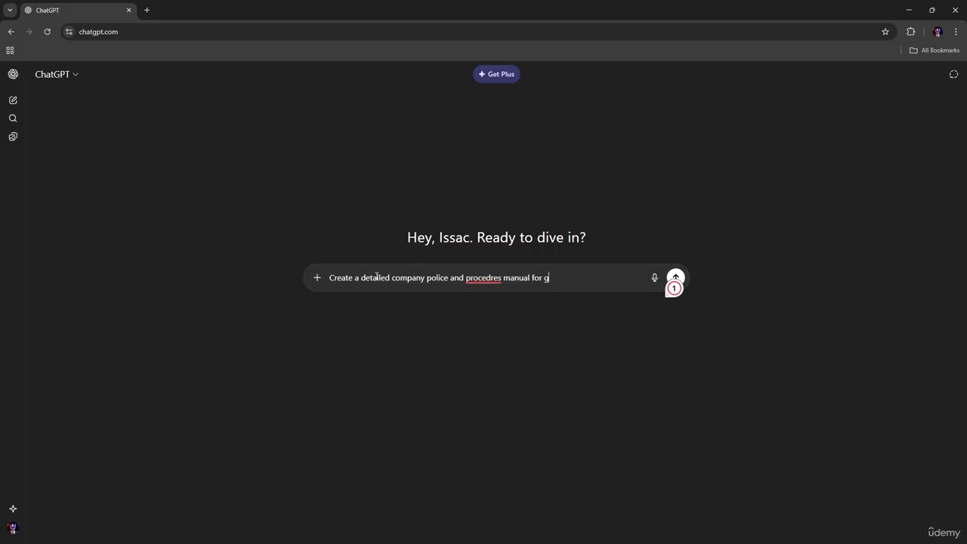
key("BackSpace")
key("BackSpace")
key("BackSpace")
type("digital Marketing agency named")
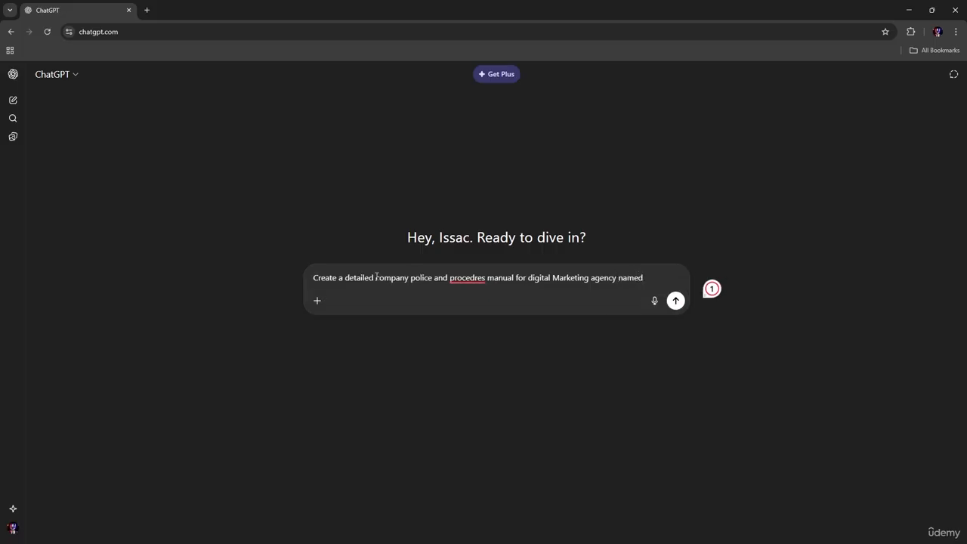
- Add the agency name " Blue Peak Media" in quotation marks, followed by "Include section like"
type(" \" Blue Peak")
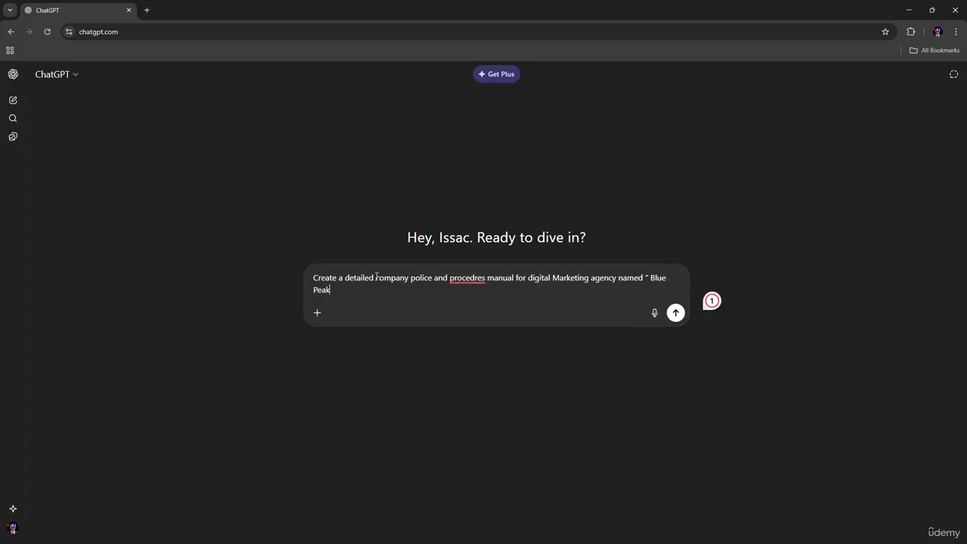
type(" med")
key("BackSpace")
key("BackSpace")
key("BackSpace")
type("Media\". Ic")
key("BackSpace")
type("nclude section like")
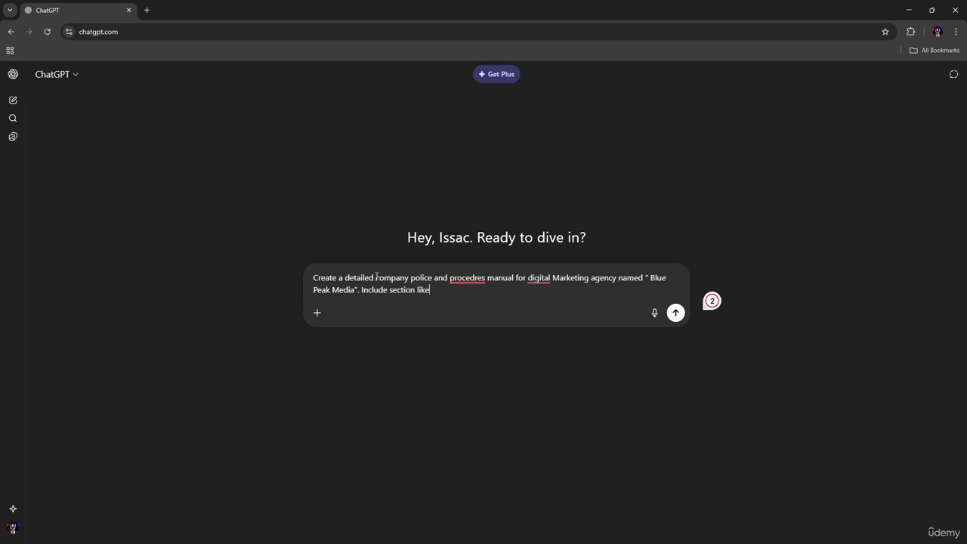
- List the first requested manual sections in the prompt: "Introduction, code of Conduct, Work Hours"
type(" Introduct")
type("o")
type("ion.")
type(",")
type(" code of")
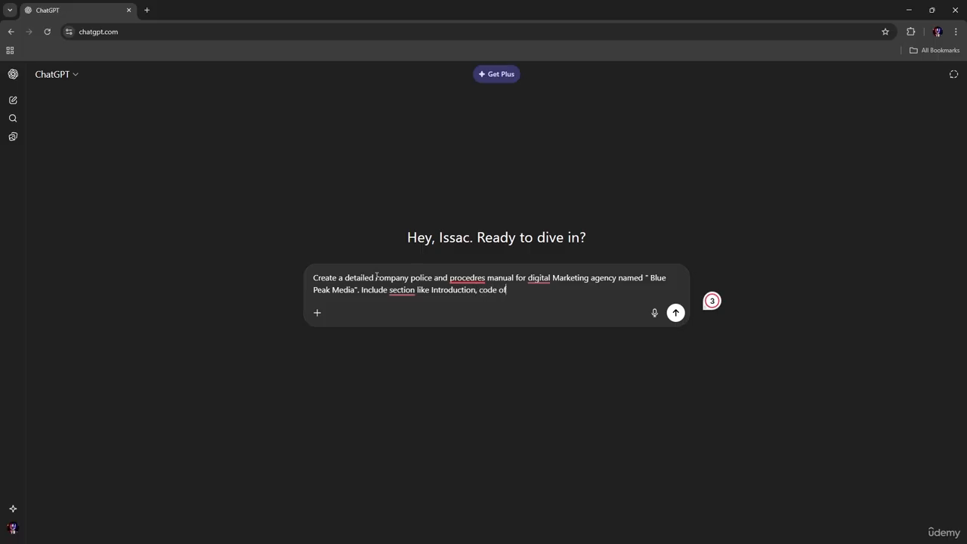
type(" Conduct, Work HOu")
key("BackSpace")
key("BackSpace")
type("orus")
key("BackSpace")
key("BackSpace")
type("urs")
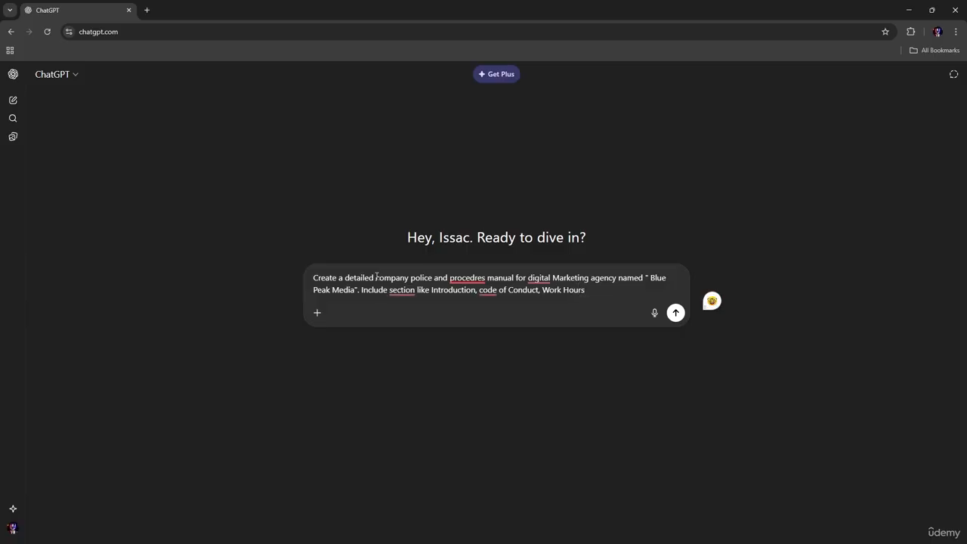
- Complete the section list with ", Leave Policy, IT and Data security and communication guidline."
type(", Leave Policy, IT and Da")
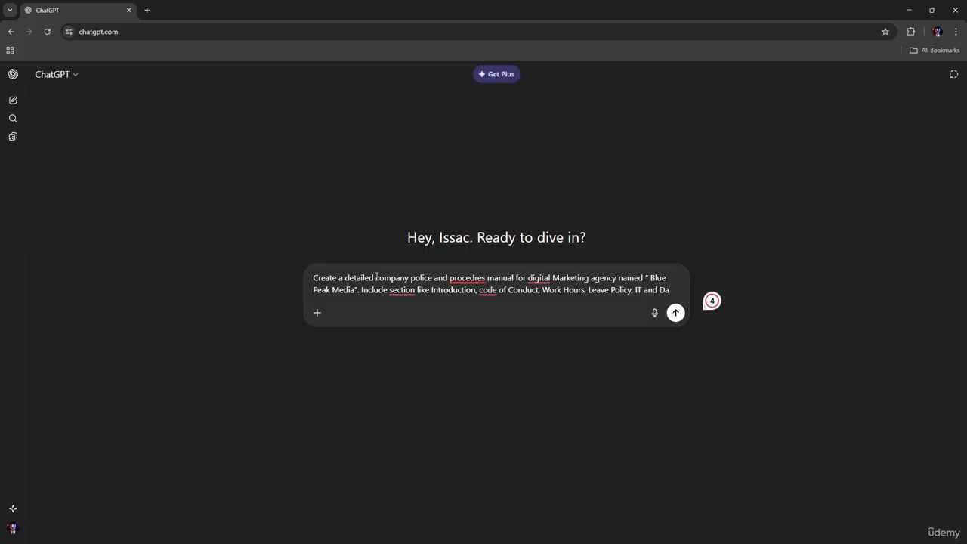
type("ta secu")
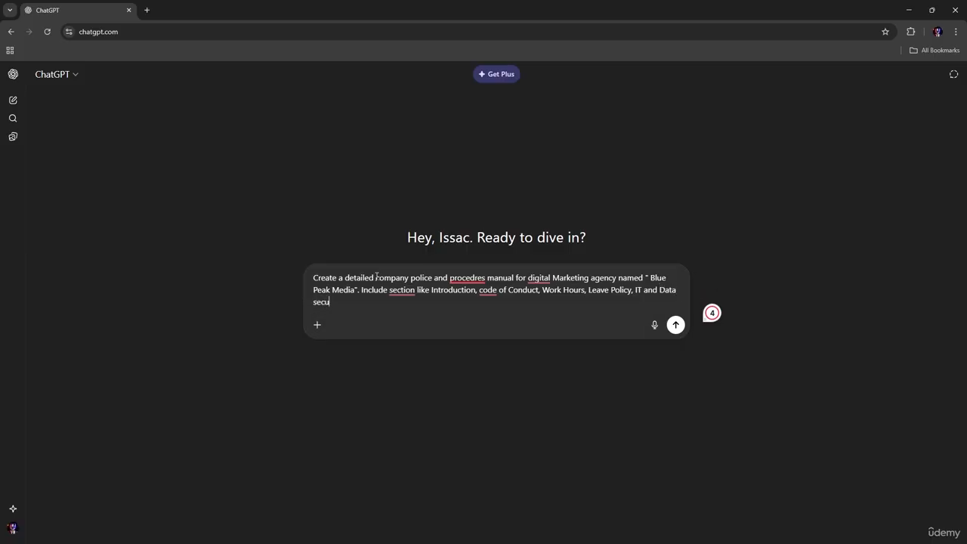
type("ryty and communication g")
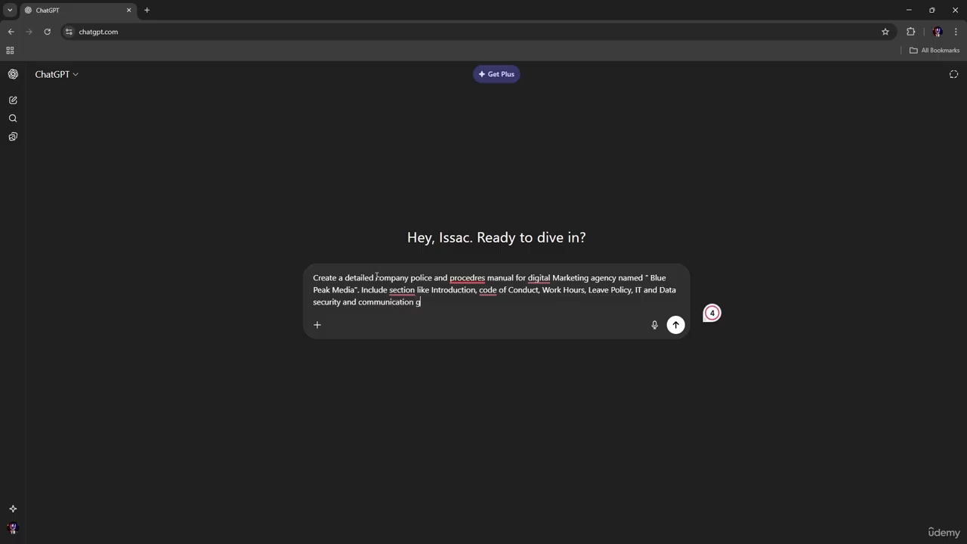
type("uidele")
key("BackSpace")
key("BackSpace")
type("line")
- Correct the misspelled last word of the prompt to "guideline"
right_click(427, 302)
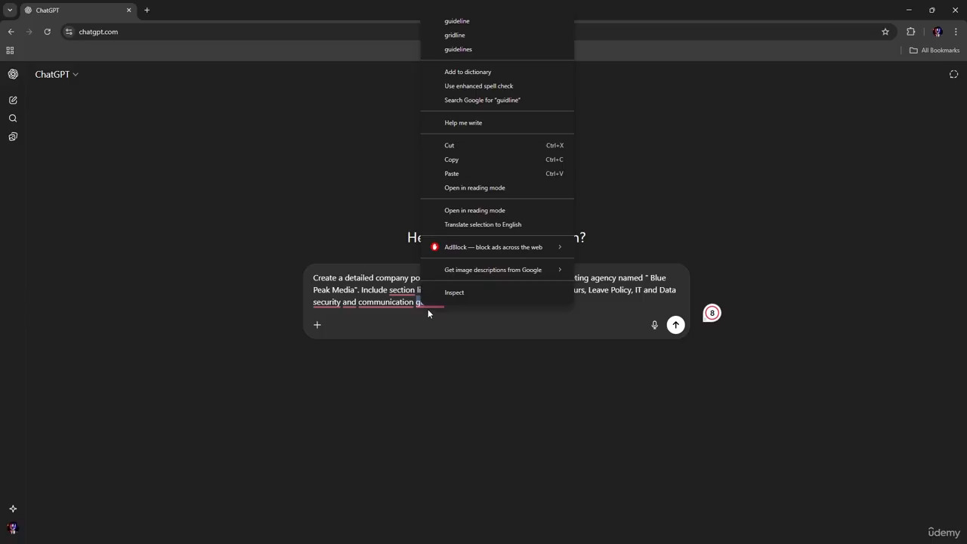
left_click(427, 306)
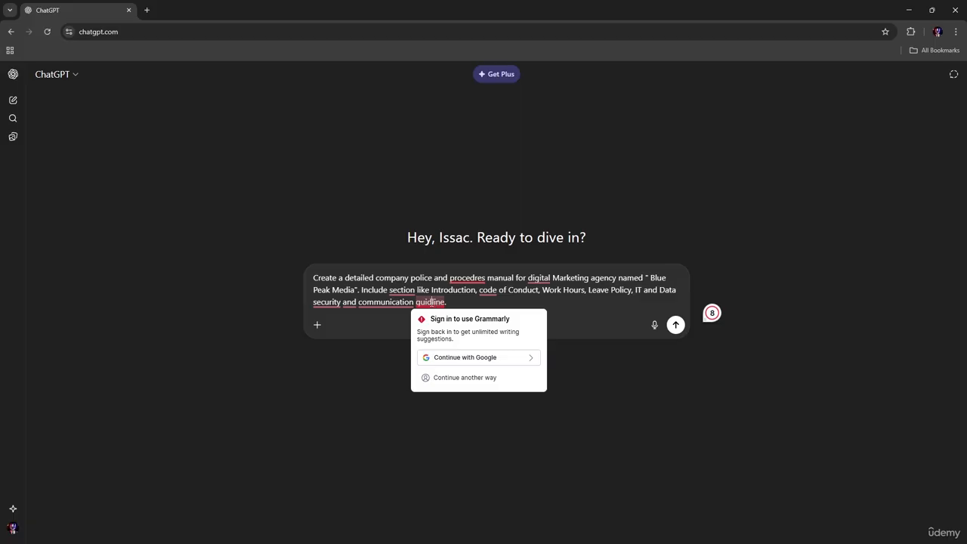
type("d")
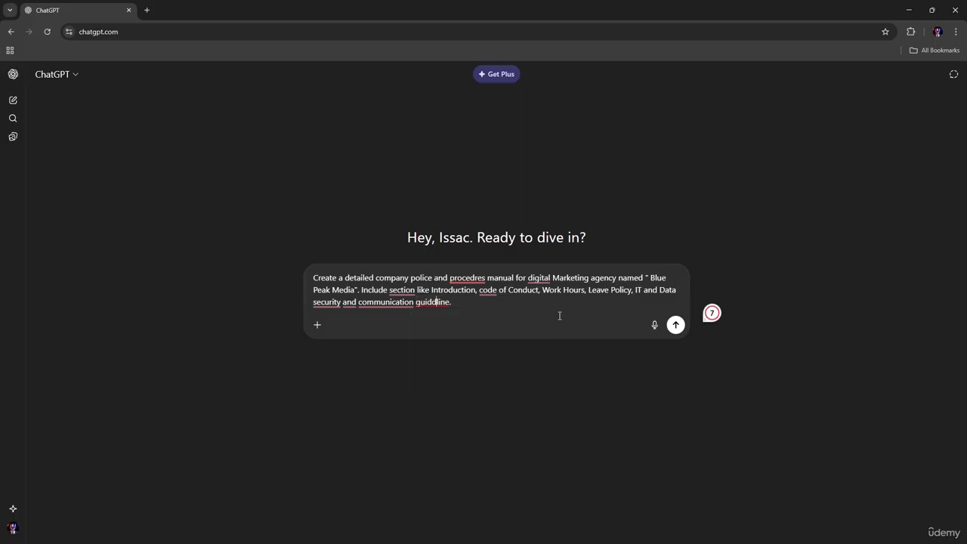
key("BackSpace")
type("e")
right_click(379, 307)
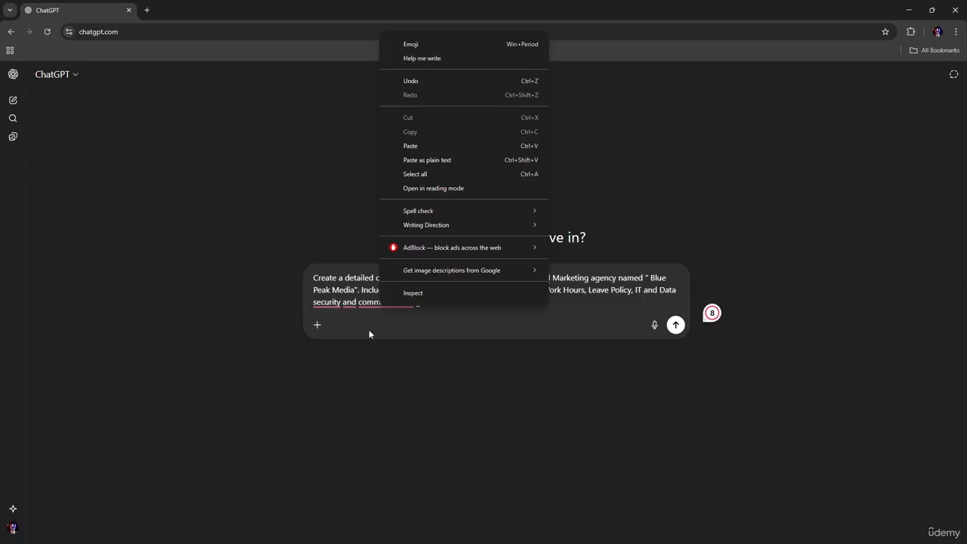
right_click(367, 305)
left_click(367, 310)
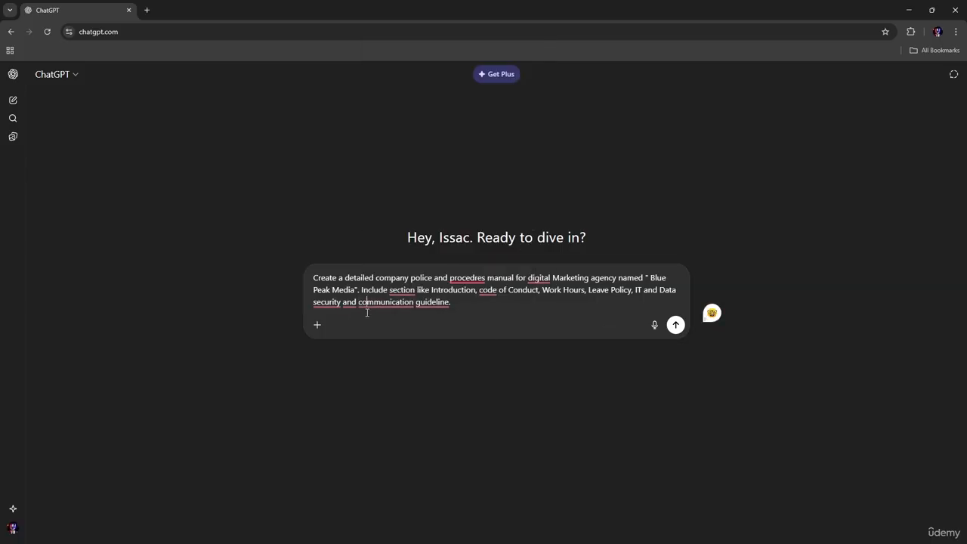
mouse_move(391, 307)
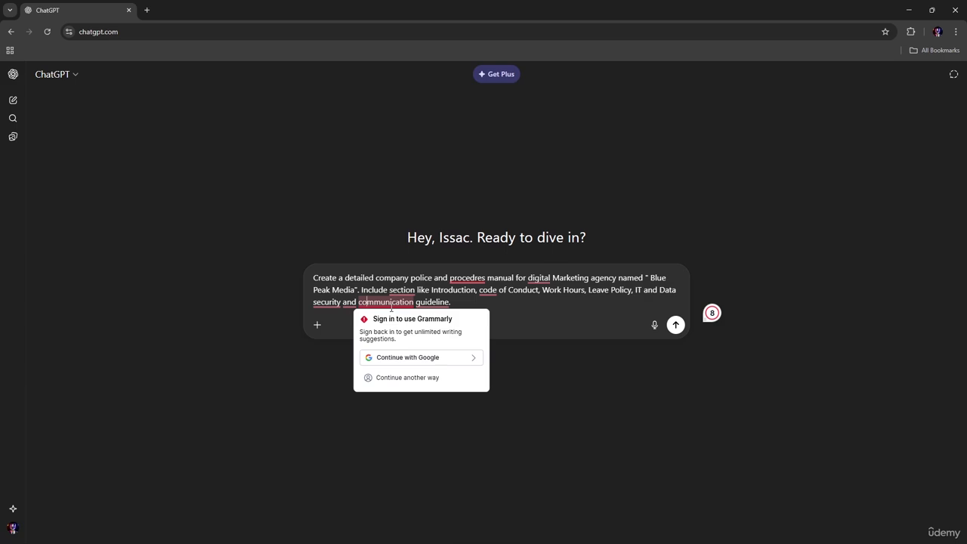
- Correct the misspelled word "procedres" in the prompt's first line to "procedures"
left_click(481, 277)
key("BackSpace")
type("u")
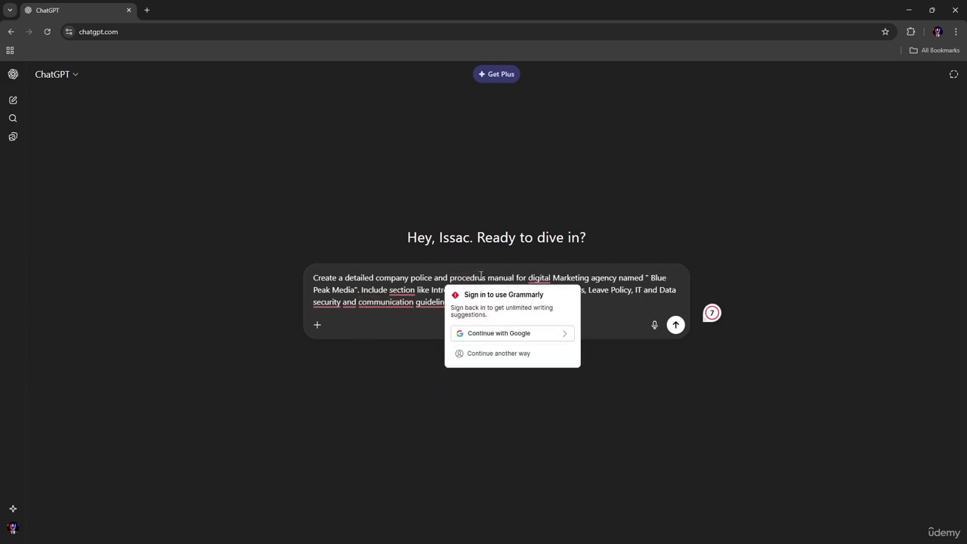
key("BackSpace")
key("BackSpace")
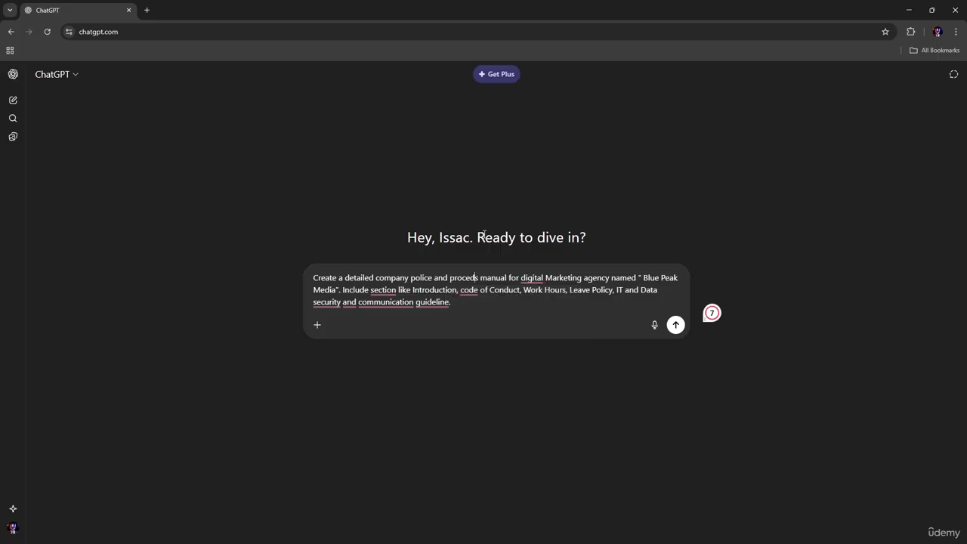
type("ur")
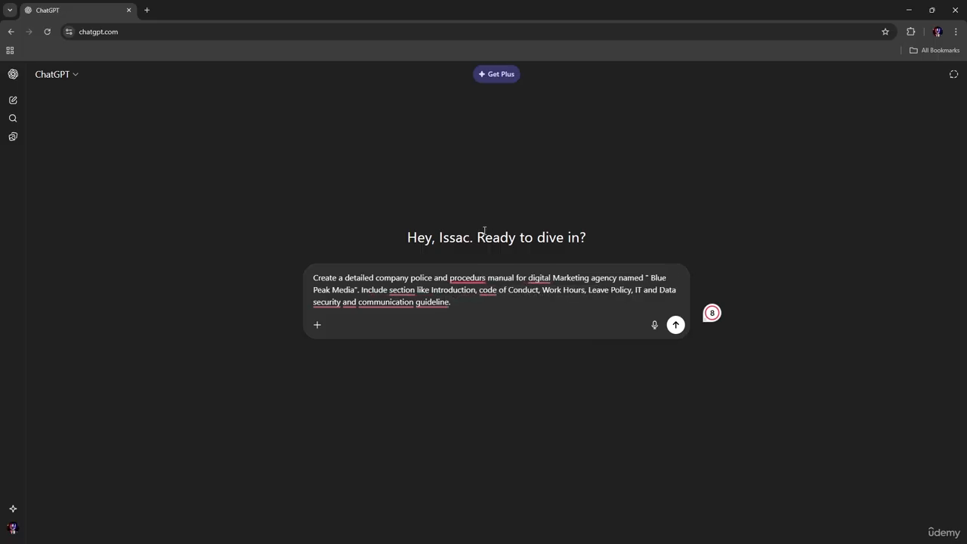
type("e")
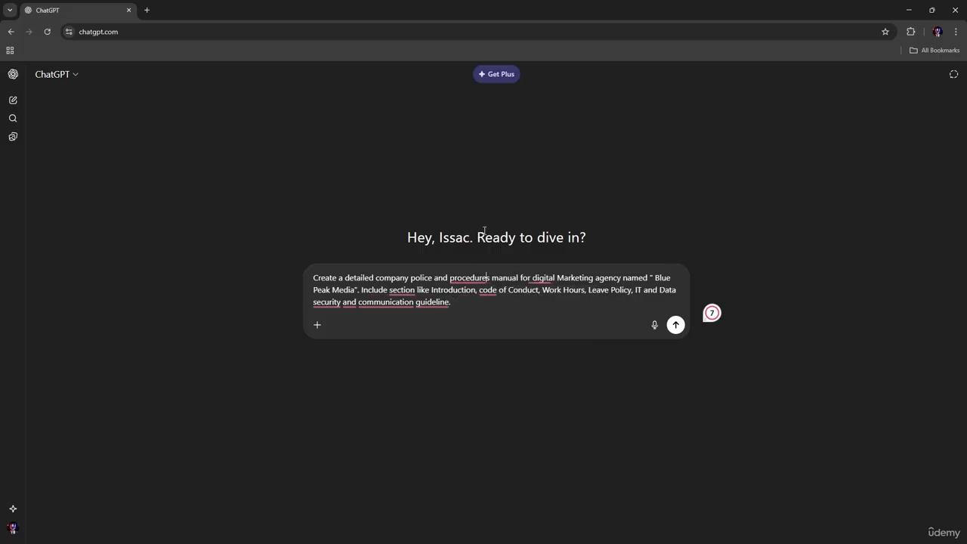
- Submit the finished prompt to generate the company manual
right_click(546, 274)
left_click(487, 316)
key("Return")
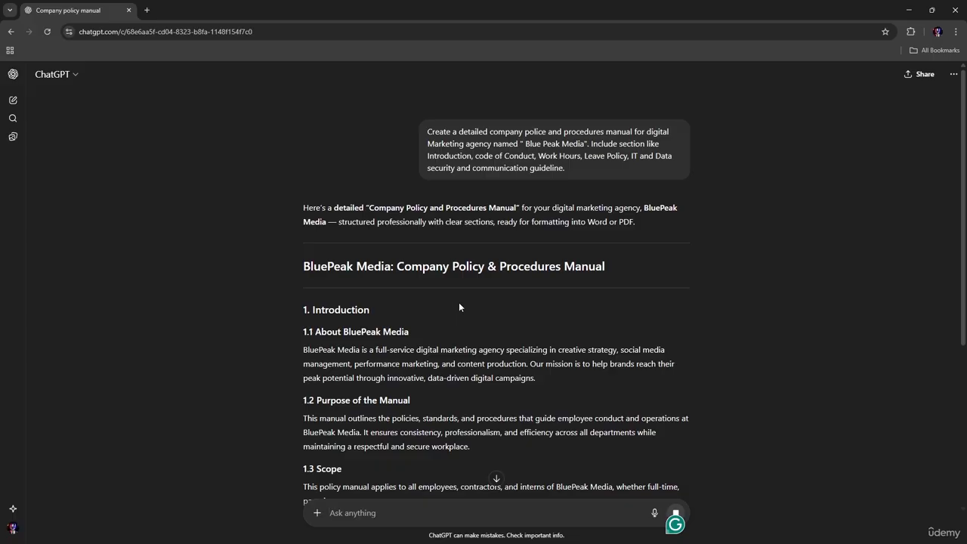
- Review the Introduction, Code of Conduct, and Work Hours and Attendance sections of the generated manual
scroll(460, 305, "down", 1)
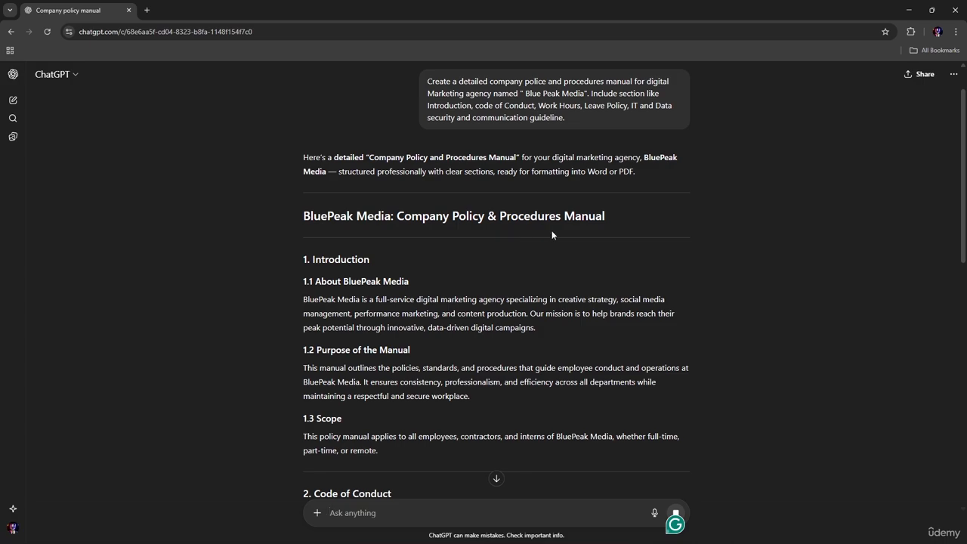
scroll(597, 216, "down", 1)
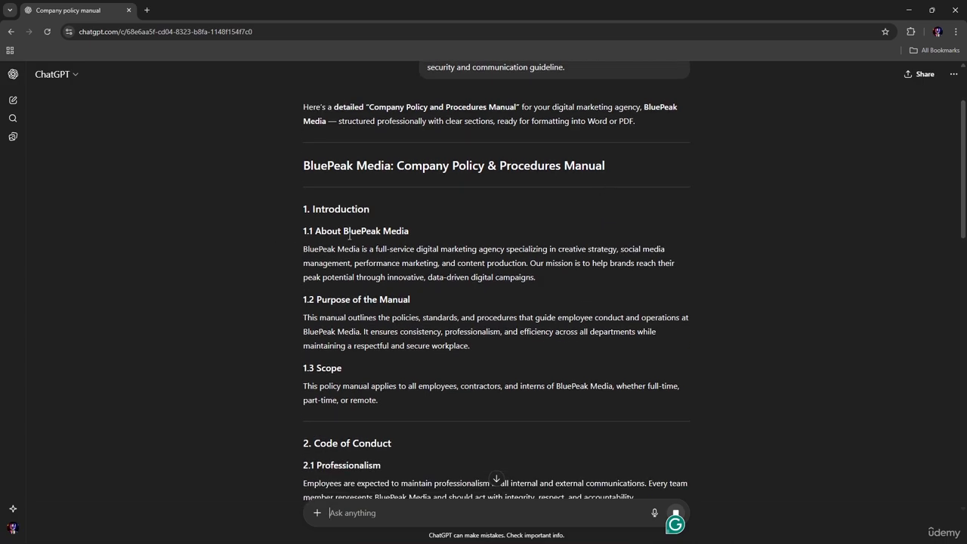
left_click_drag(321, 301, 395, 299)
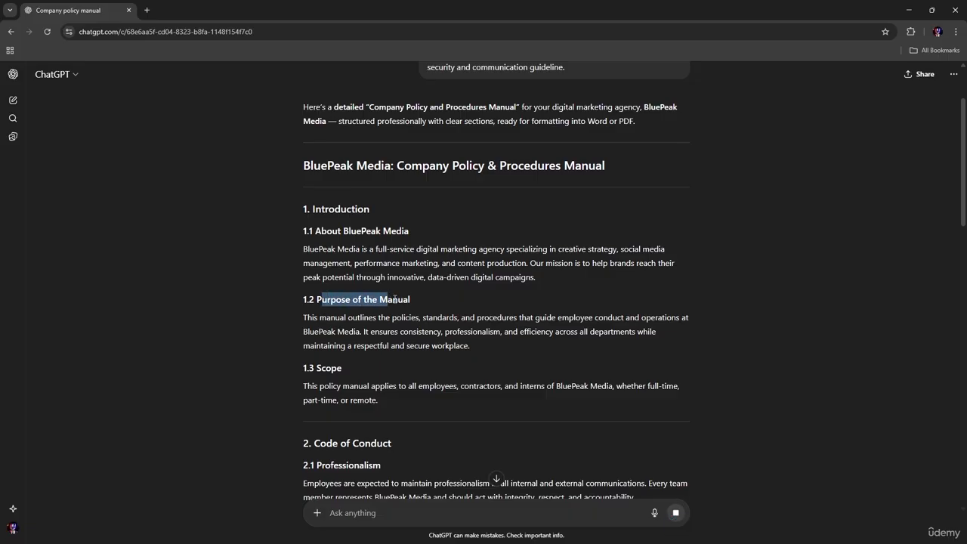
scroll(420, 299, "down", 5)
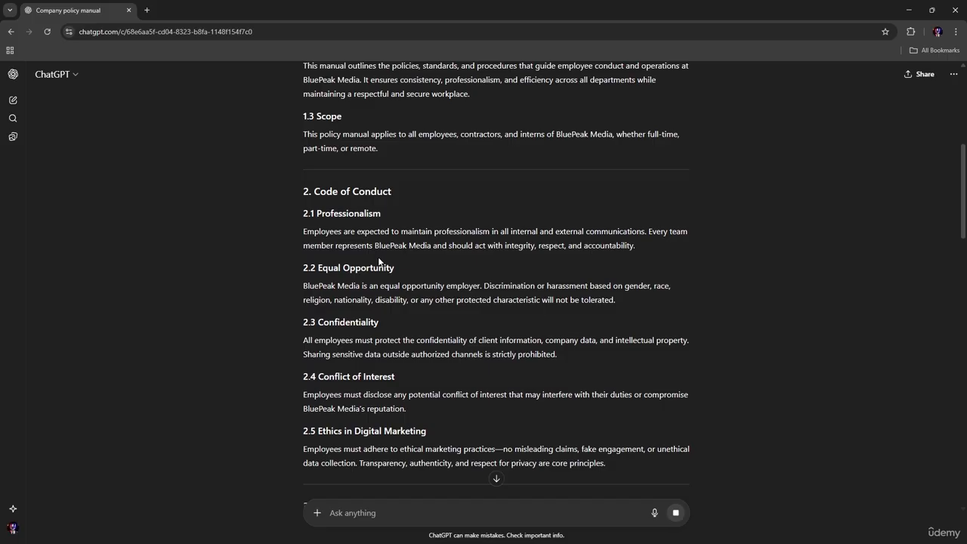
scroll(360, 429, "down", 5)
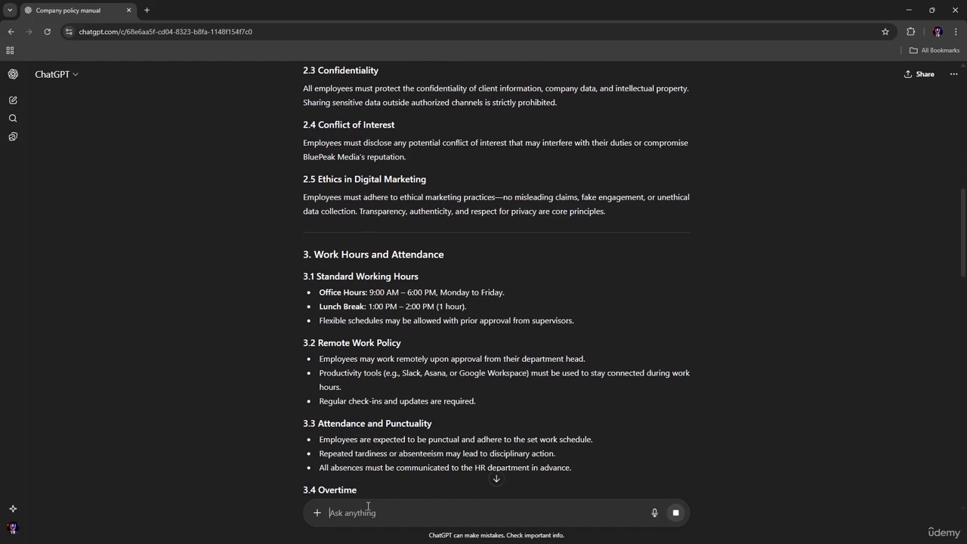
- Send the follow-up request "Make it sound Professional and concise, suitable for an internal company" and view the start of the revised manual
type("Make")
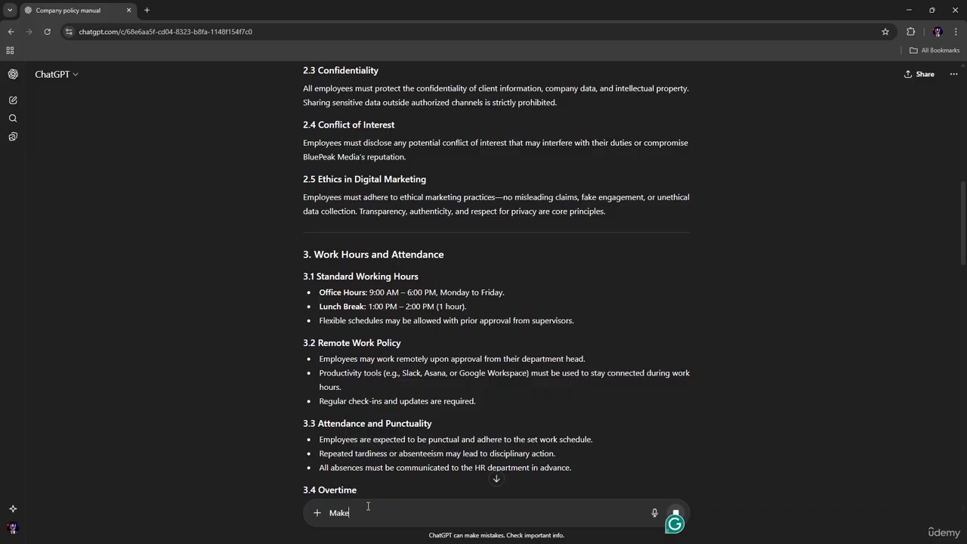
type(" it sound Professsi")
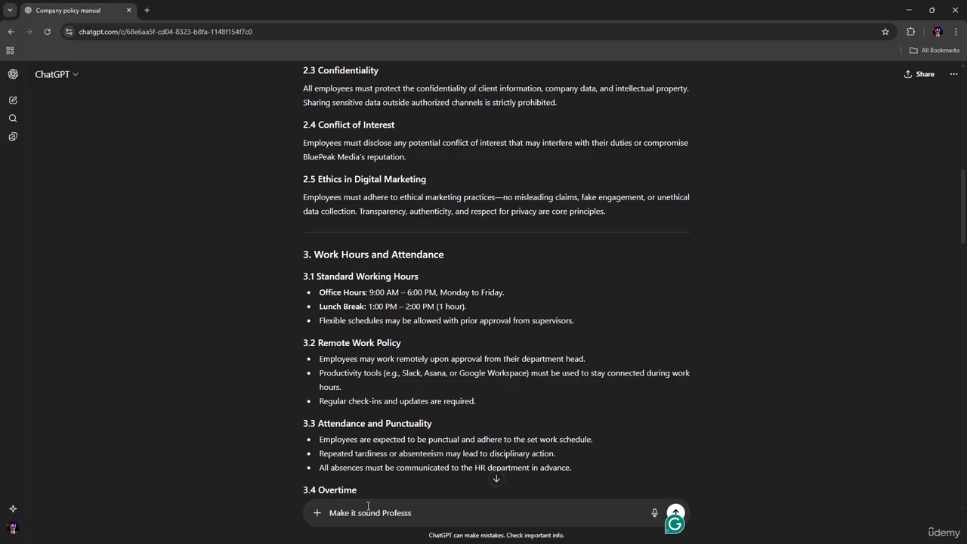
key("BackSpace")
type("ional and concise, sit")
key("BackSpace")
type("ui")
key("BackSpace")
key("BackSpace")
type("itable f")
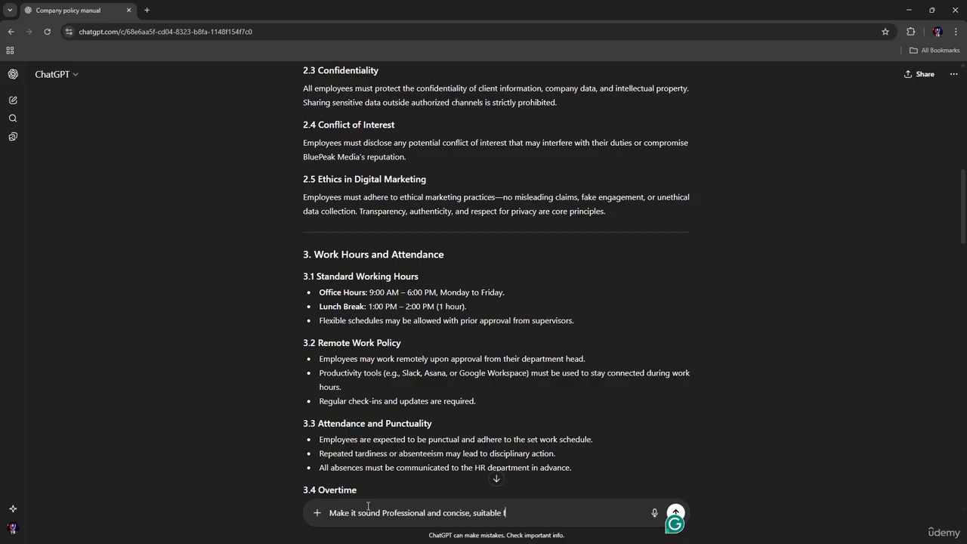
type("or an internal company")
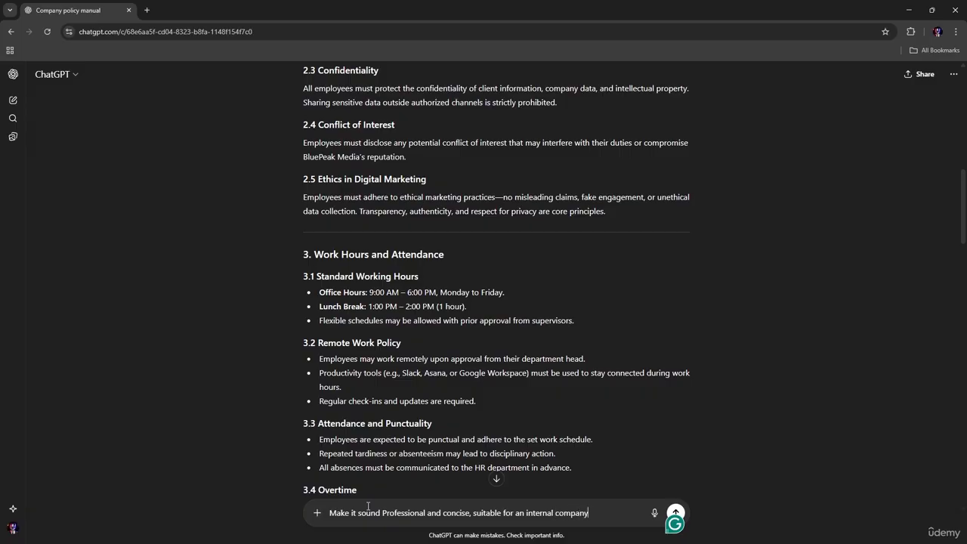
key("Return")
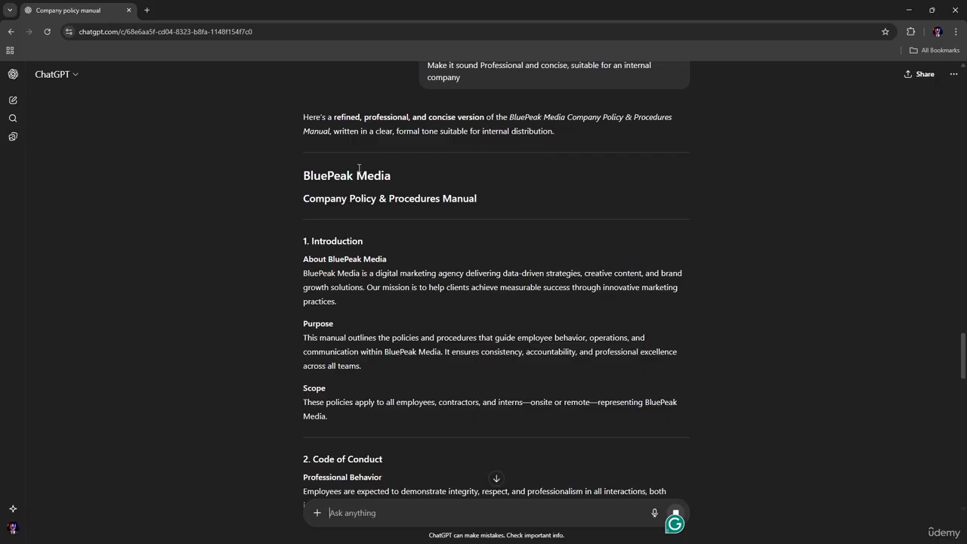
scroll(291, 182, "down", 2)
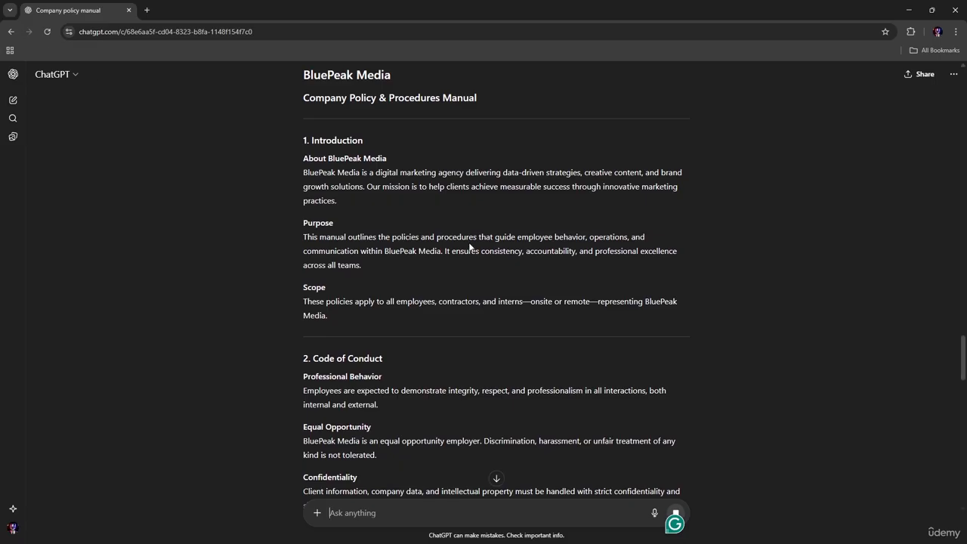
- Review the rest of the revised manual up to the Acknowledgment Form and copy the full response
scroll(425, 215, "down", 6)
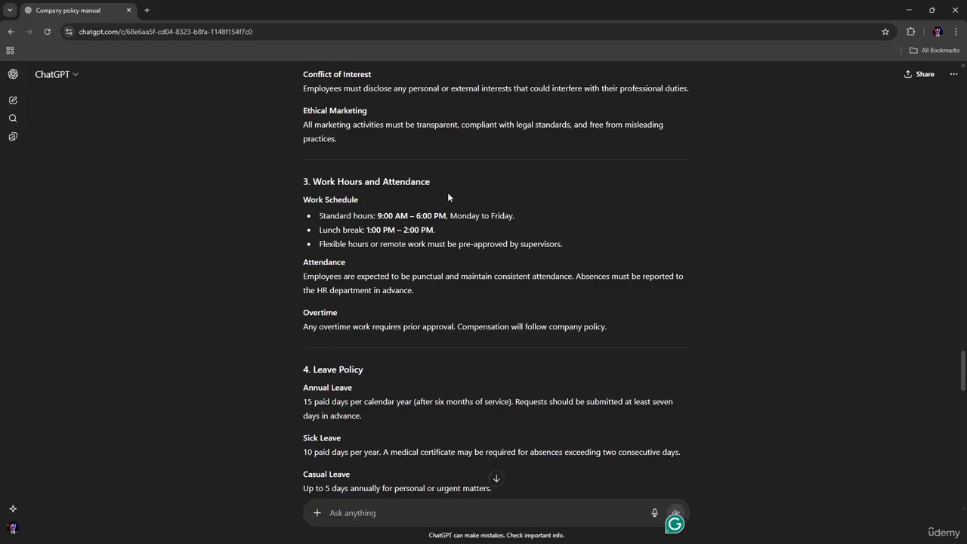
scroll(447, 197, "down", 12)
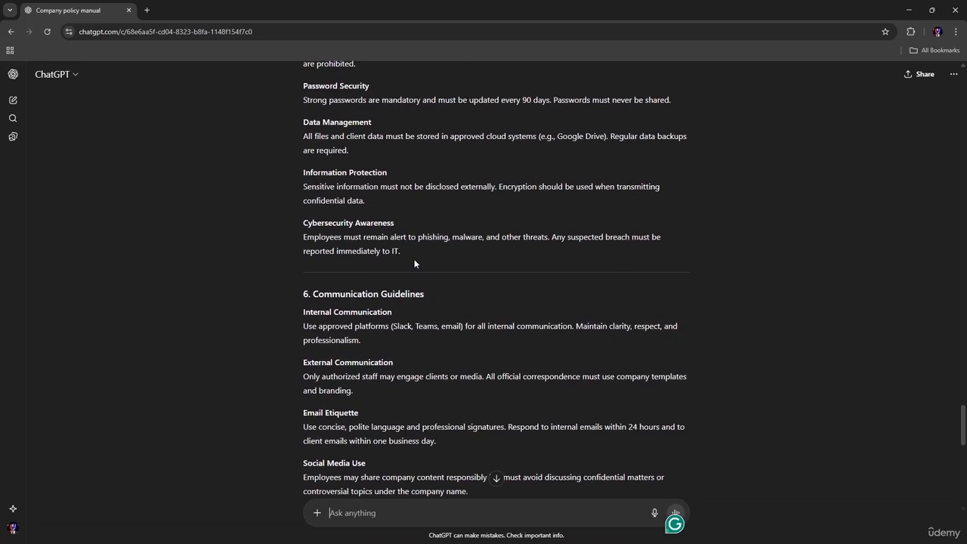
scroll(407, 262, "down", 4)
scroll(363, 257, "up", 2)
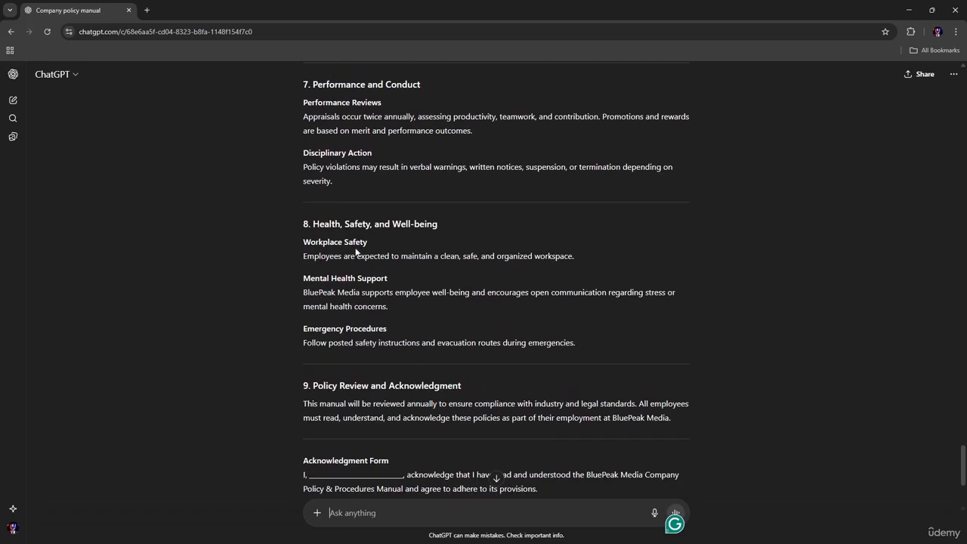
scroll(328, 252, "down", 1)
scroll(354, 287, "down", 1)
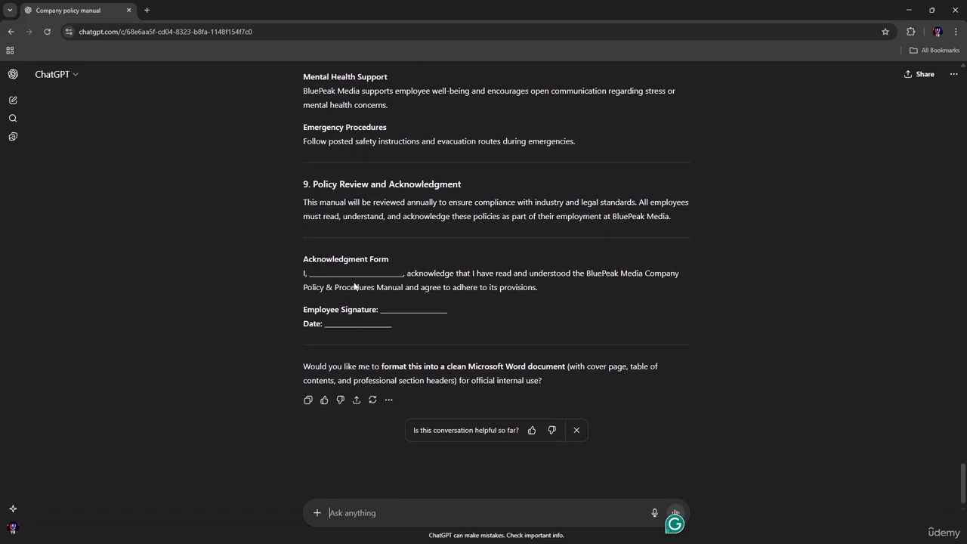
left_click(308, 400)
left_click(308, 400)
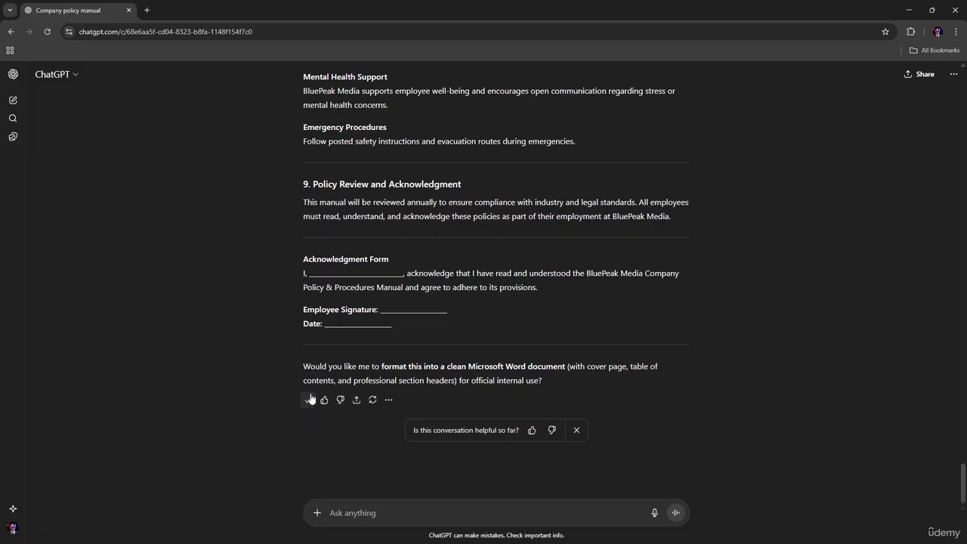
- Switch to Word, paste the copied manual into the blank document, and look over the pasted sections
key("alt+Tab")
key("alt+Tab")
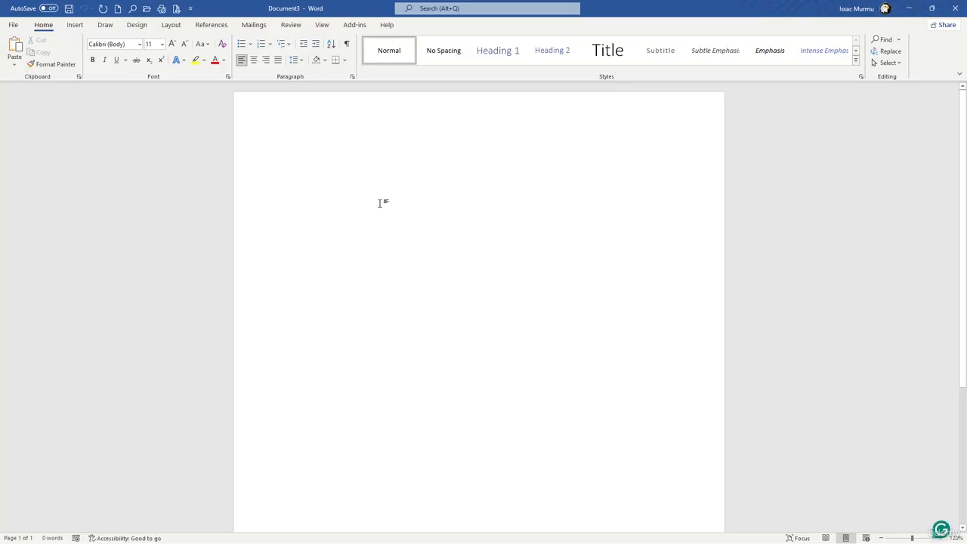
key("ctrl+v")
scroll(383, 206, "up", 6)
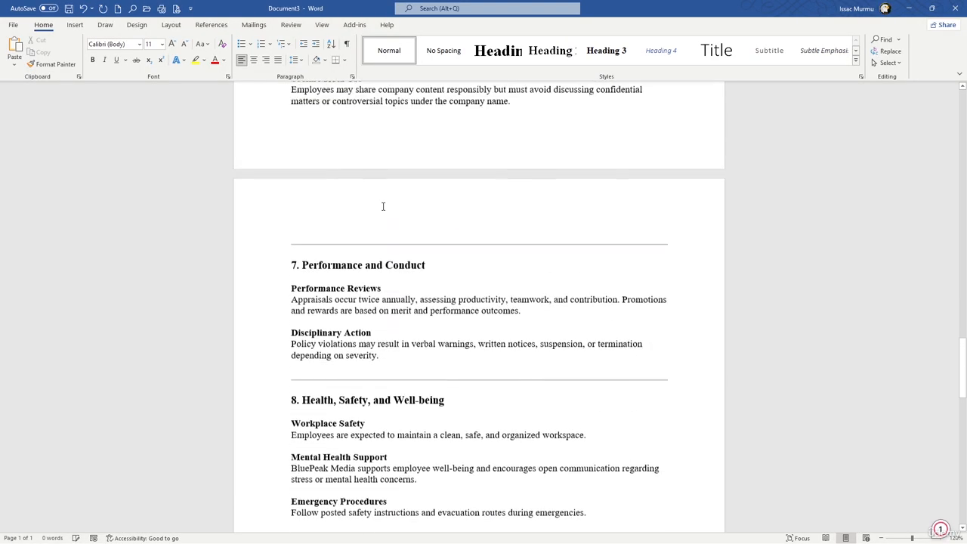
scroll(383, 206, "up", 3)
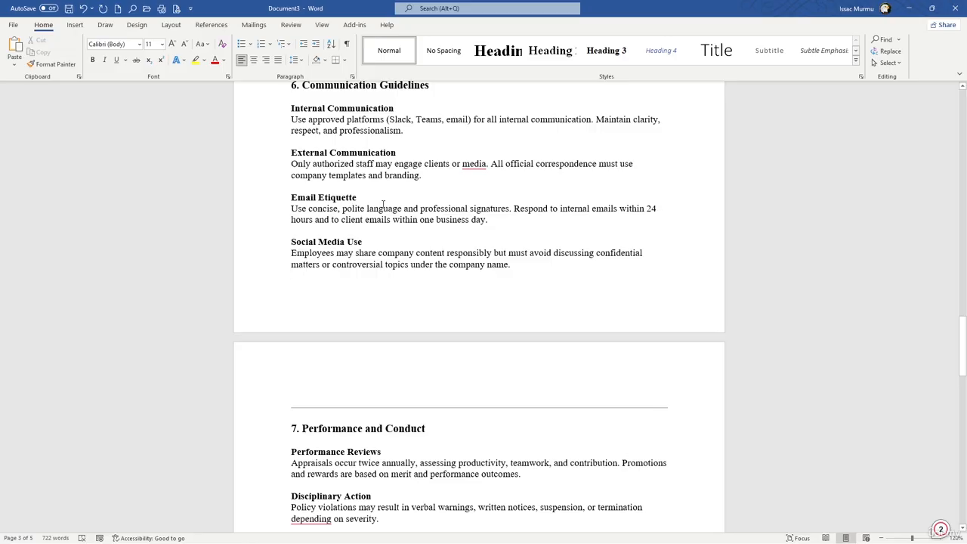
scroll(383, 206, "up", 3)
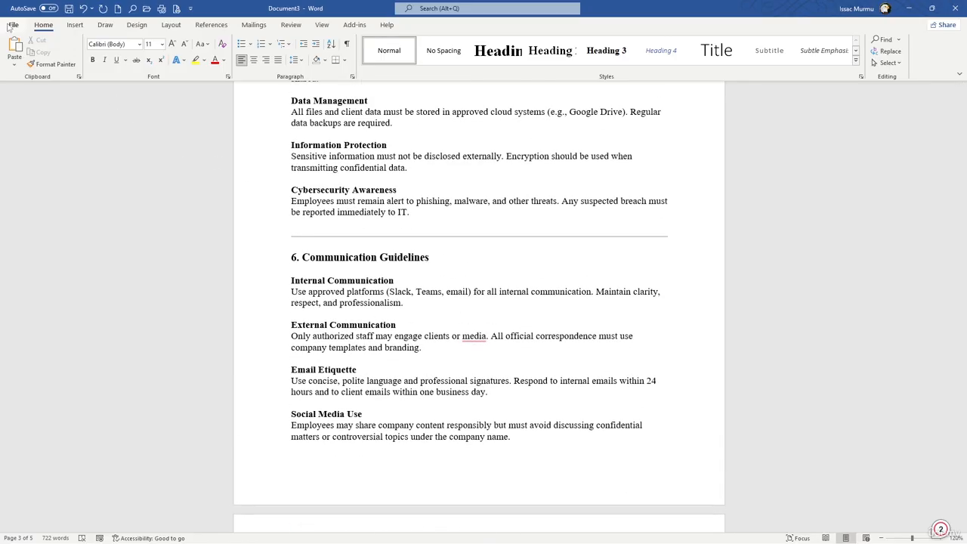
- Save the document in the Documents folder as a Word Document named BluePeak_Media_policy_manual
left_click(11, 25)
left_click(27, 142)
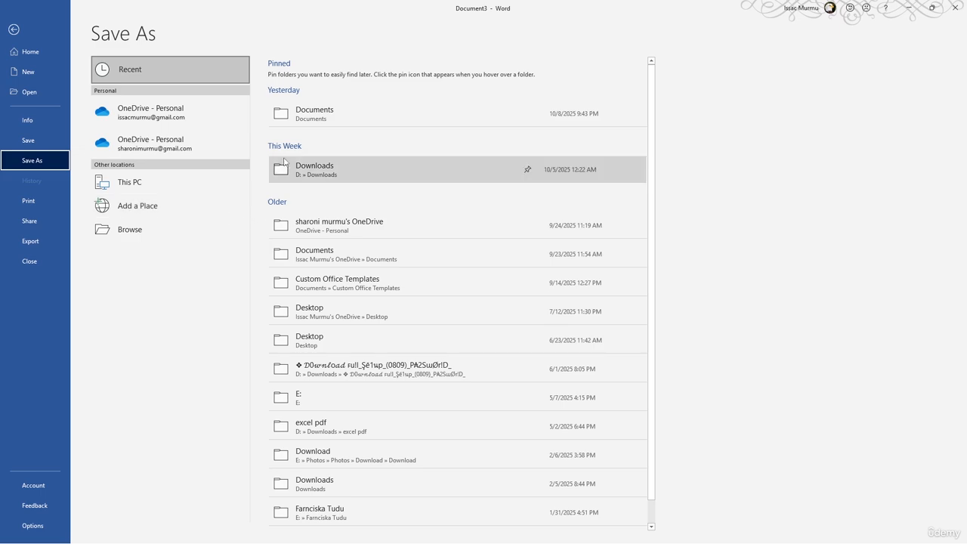
left_click(331, 123)
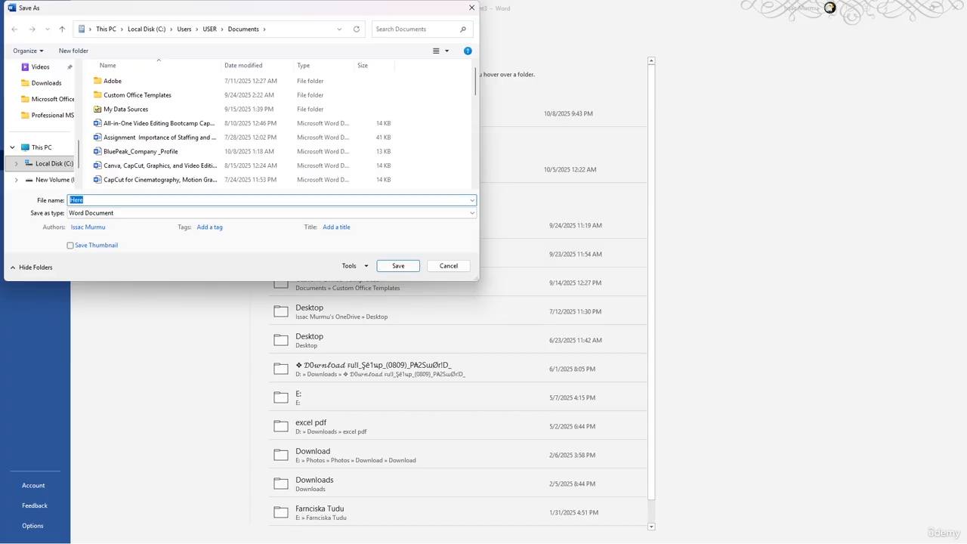
type("Blu")
key("BackSpace")
key("BackSpace")
key("BackSpace")
type("B")
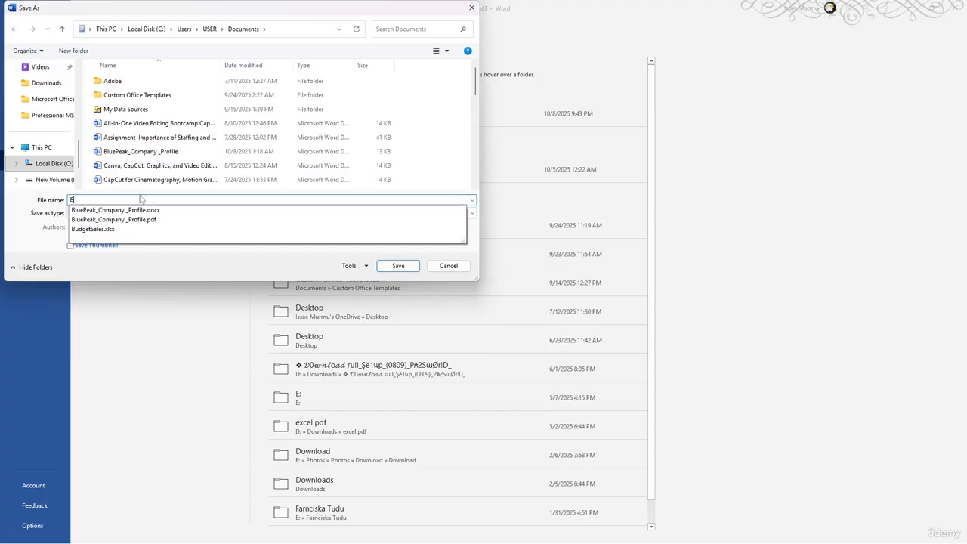
type("luePe")
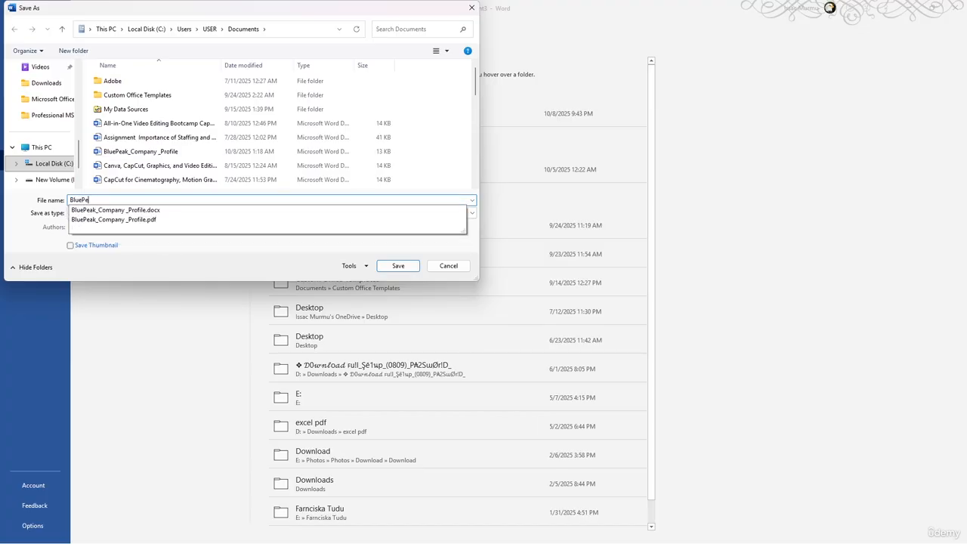
type("ak_Media")
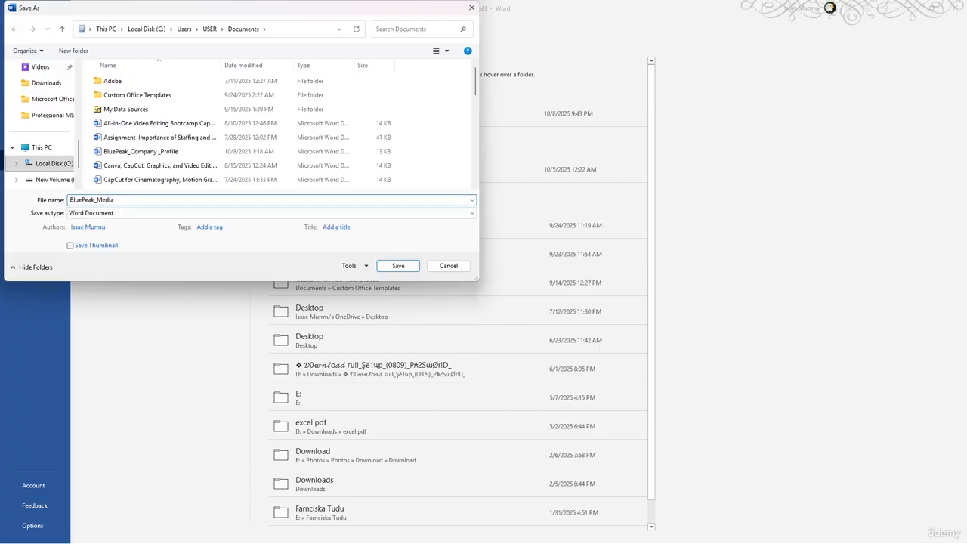
type("_policy_manual")
left_click(398, 266)
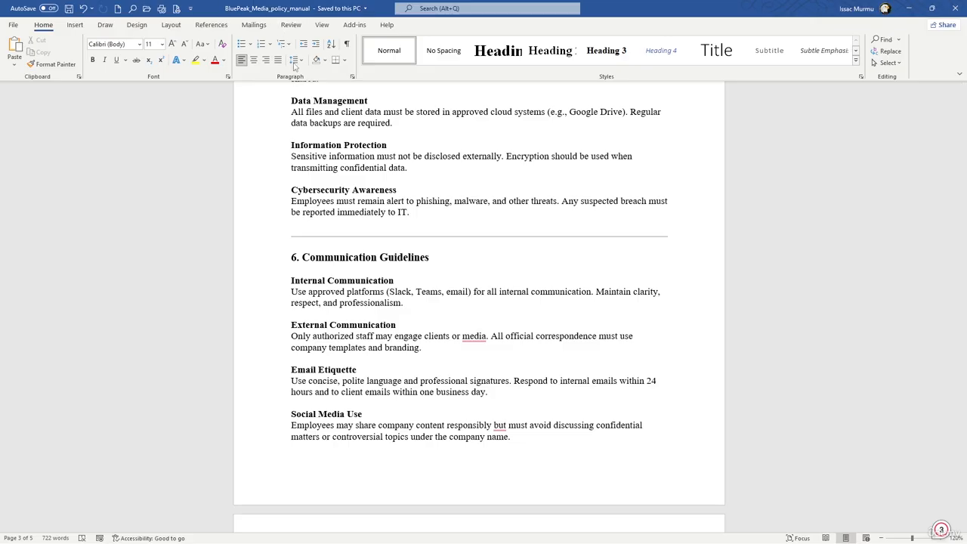
- Insert the built-in Facet cover page at the beginning of the manual
scroll(494, 151, "up", 20)
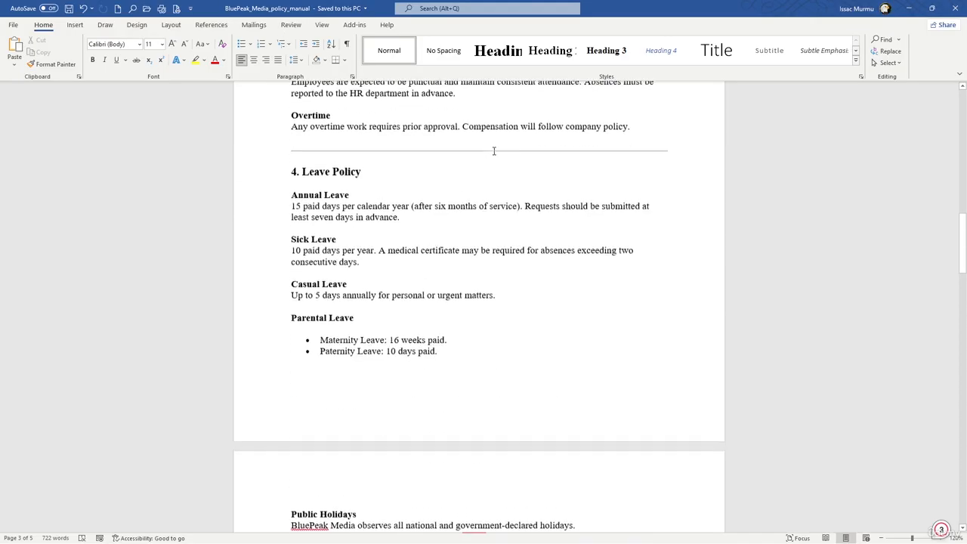
scroll(494, 151, "up", 10)
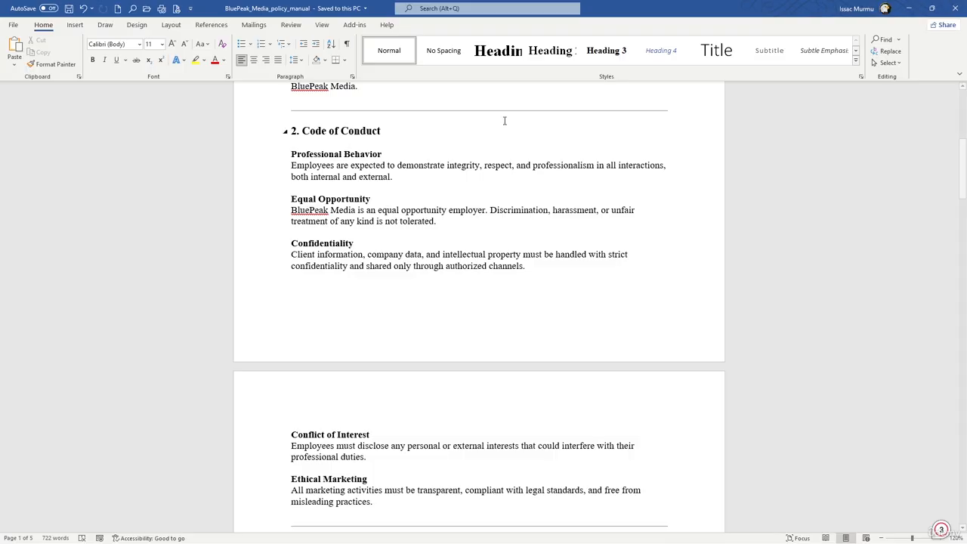
scroll(495, 151, "up", 5)
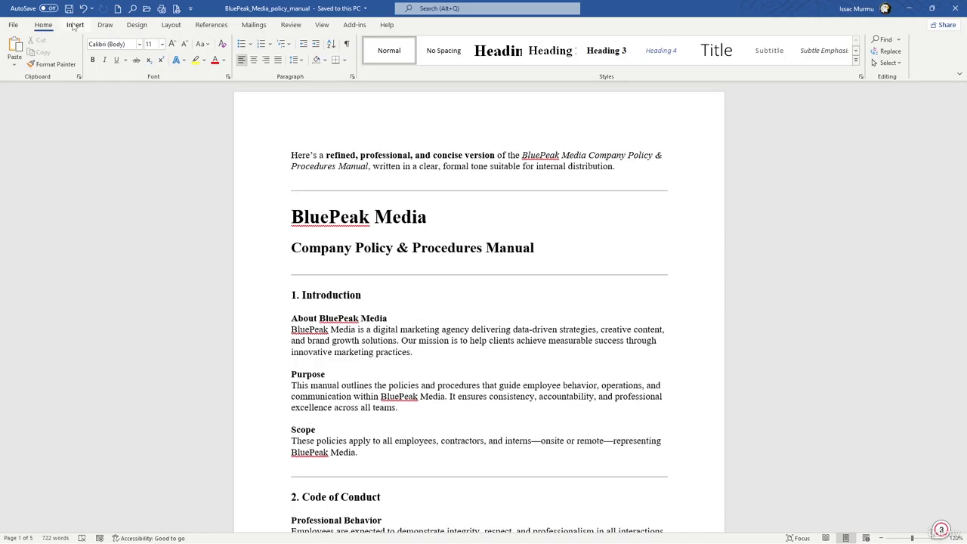
left_click(75, 26)
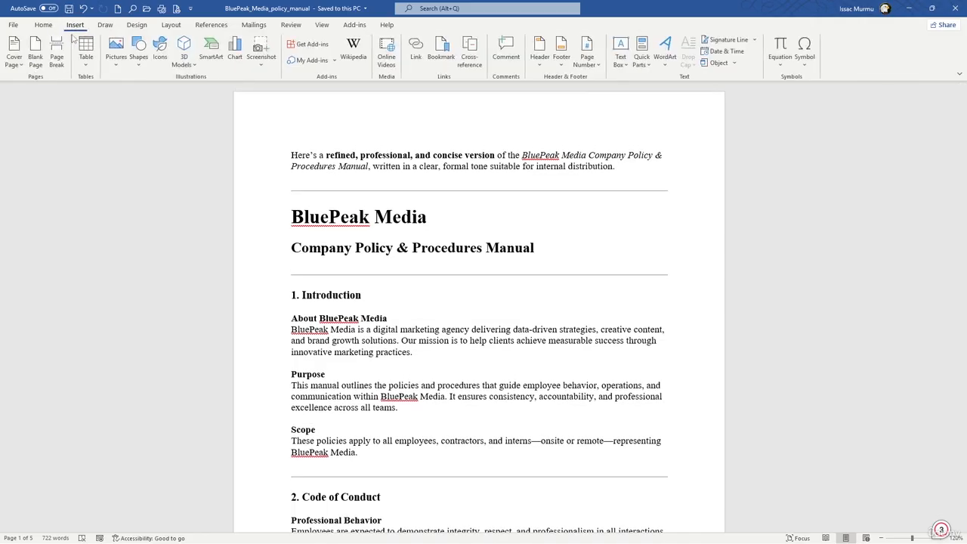
left_click(14, 56)
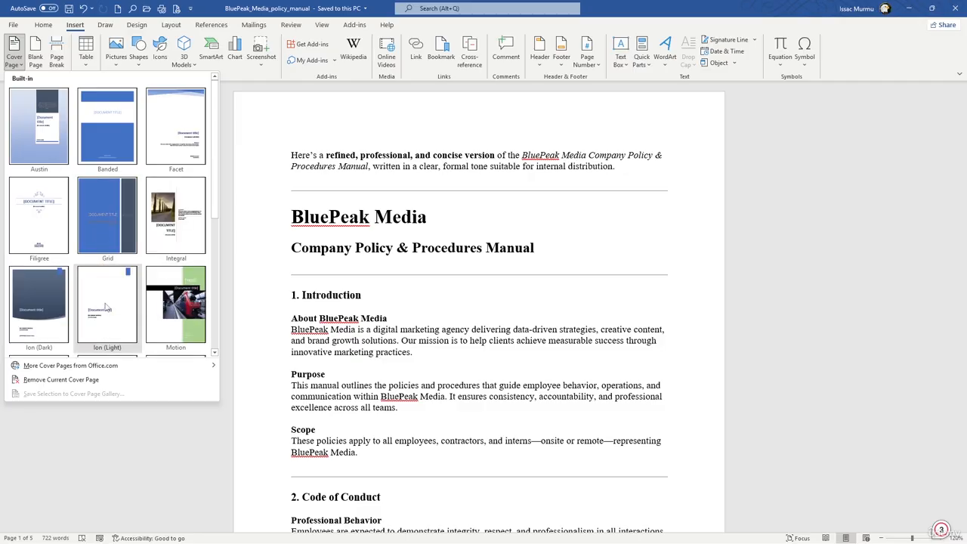
left_click(186, 153)
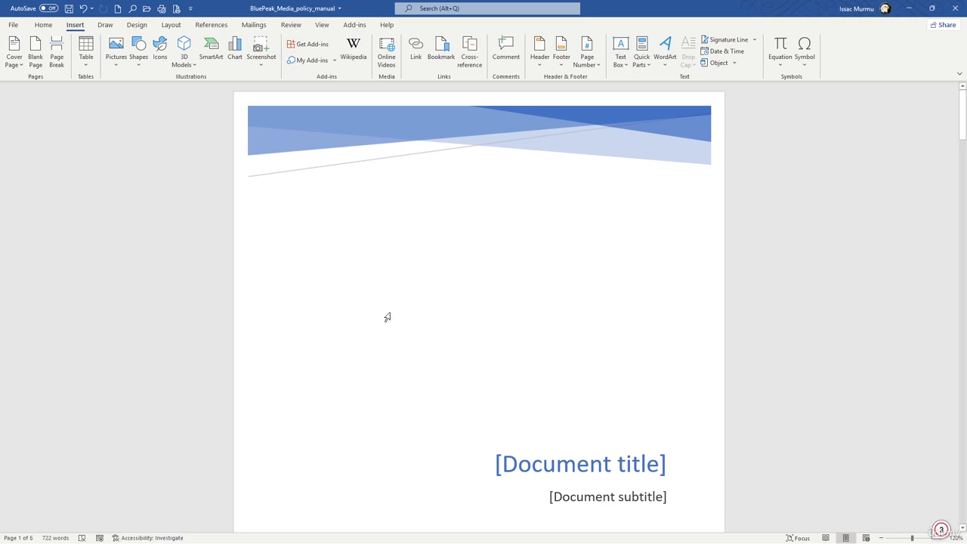
- Replace the cover page's document title placeholder with "POLICY& PROCEDURES MANUAL"
left_click(544, 466)
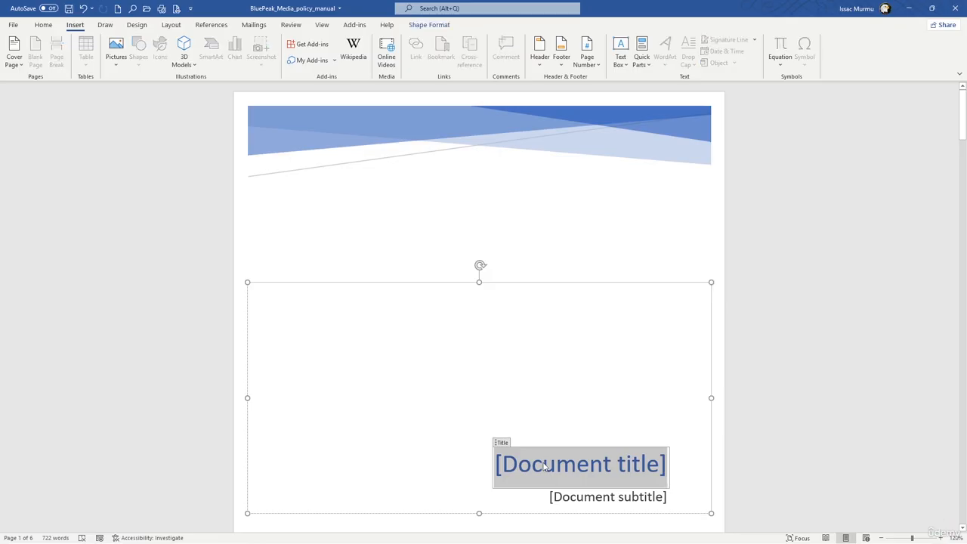
type("POL")
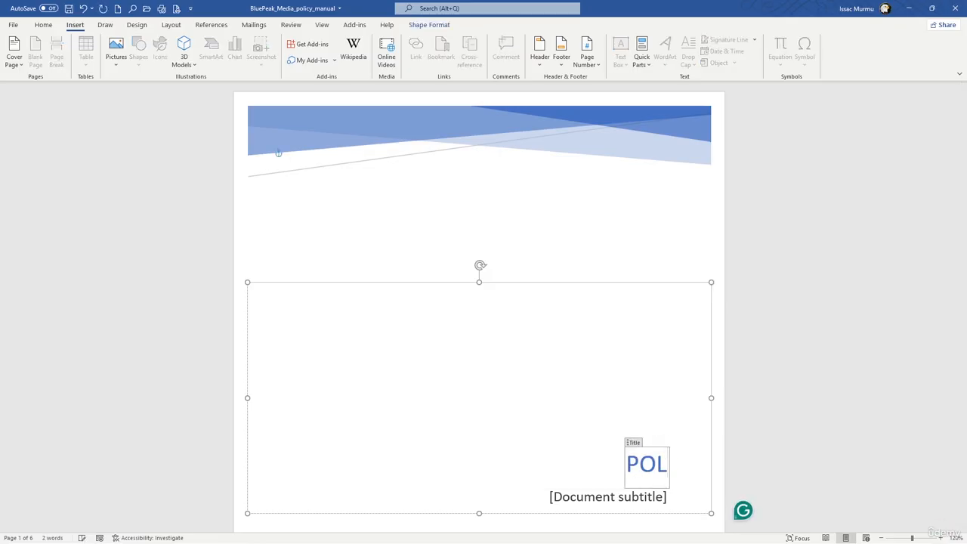
type("ICY")
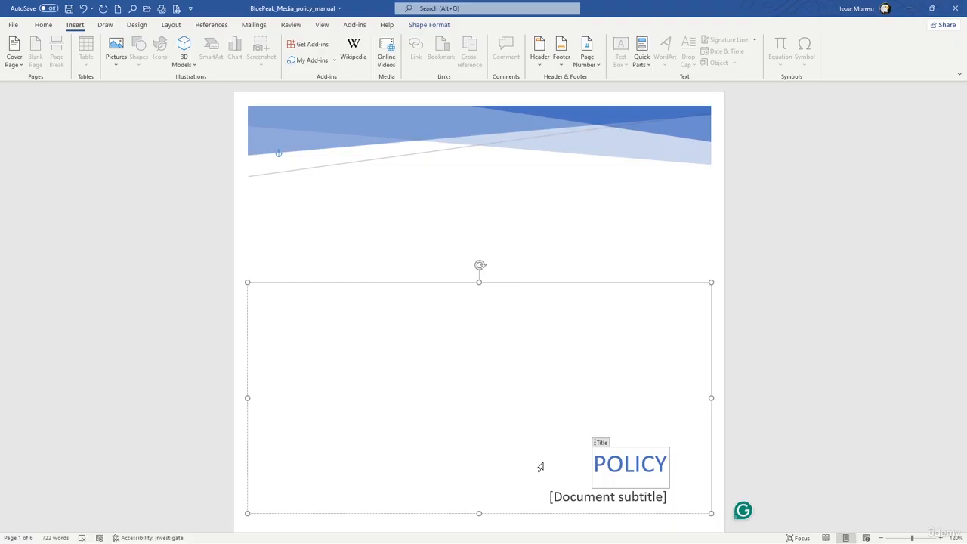
type("&")
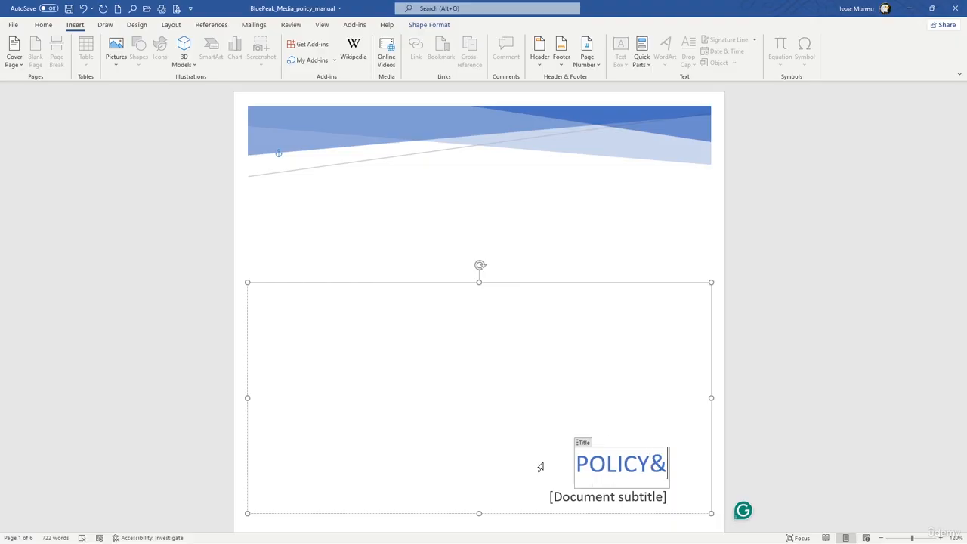
type(" ORI")
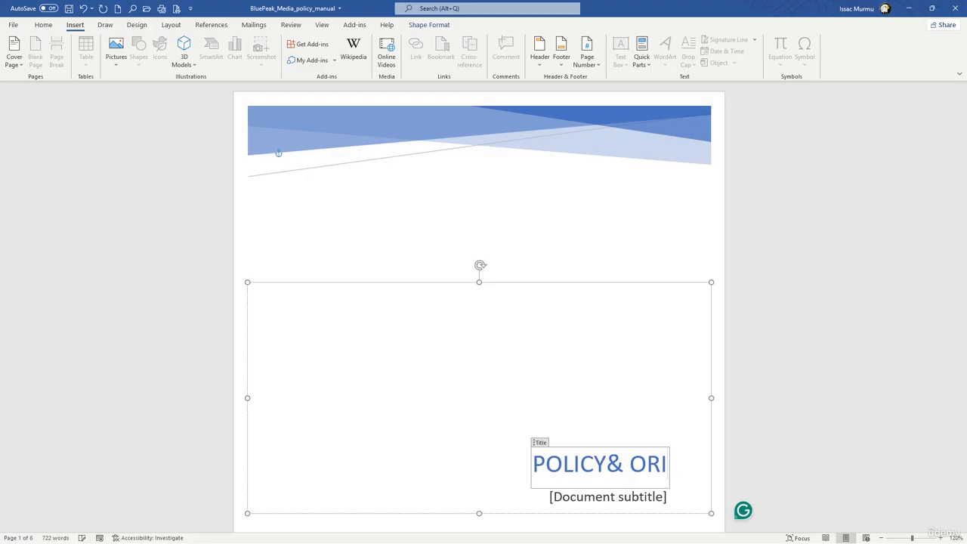
key("BackSpace")
key("BackSpace")
key("BackSpace")
type("PROD")
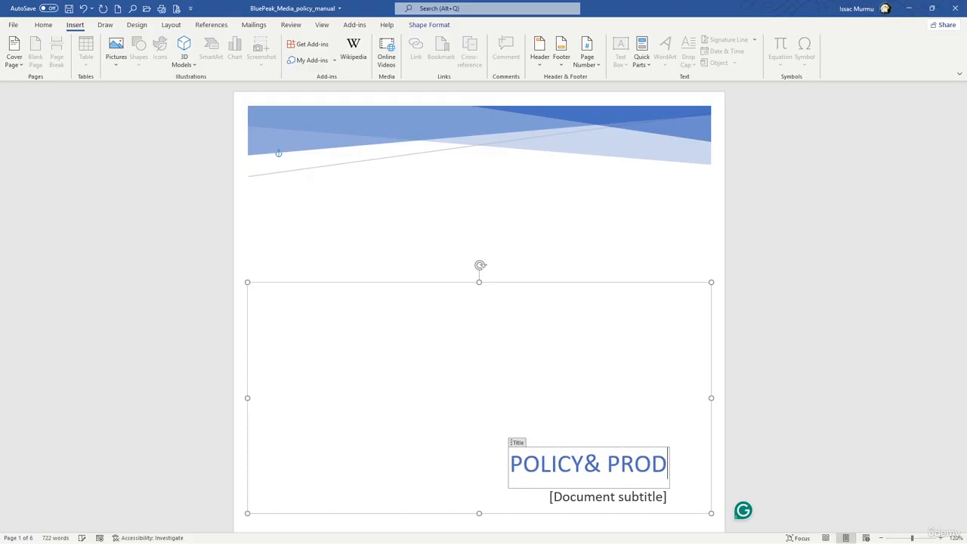
key("BackSpace")
type("CE")
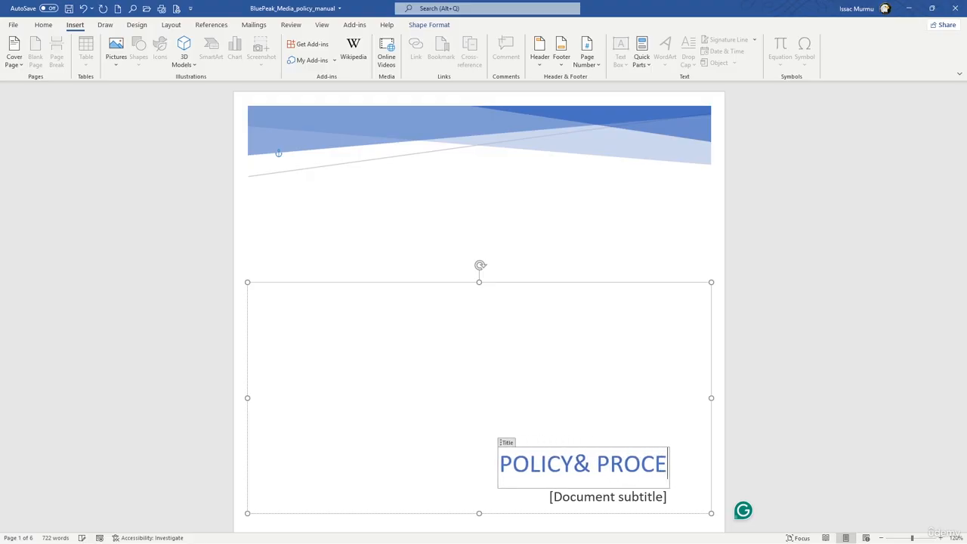
type("DURES")
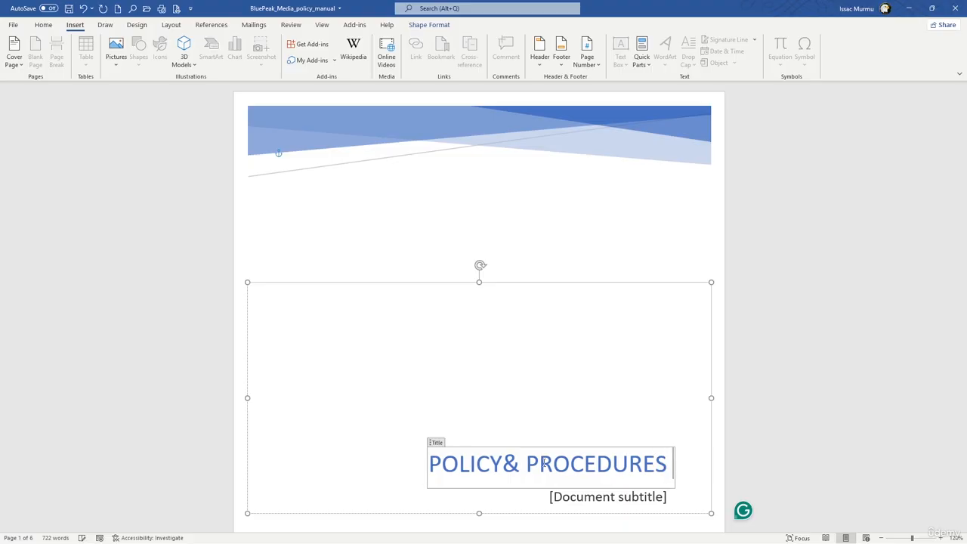
type(" MANUA")
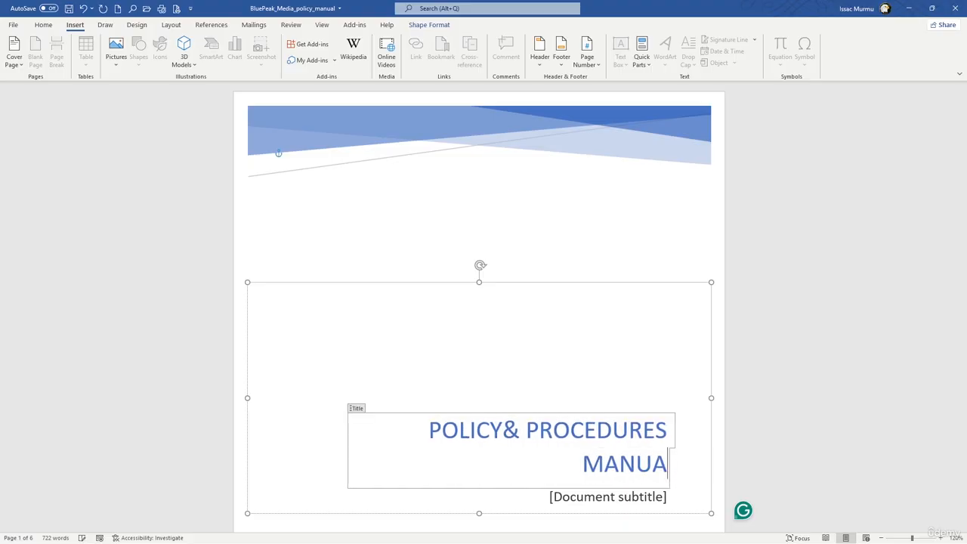
type("L")
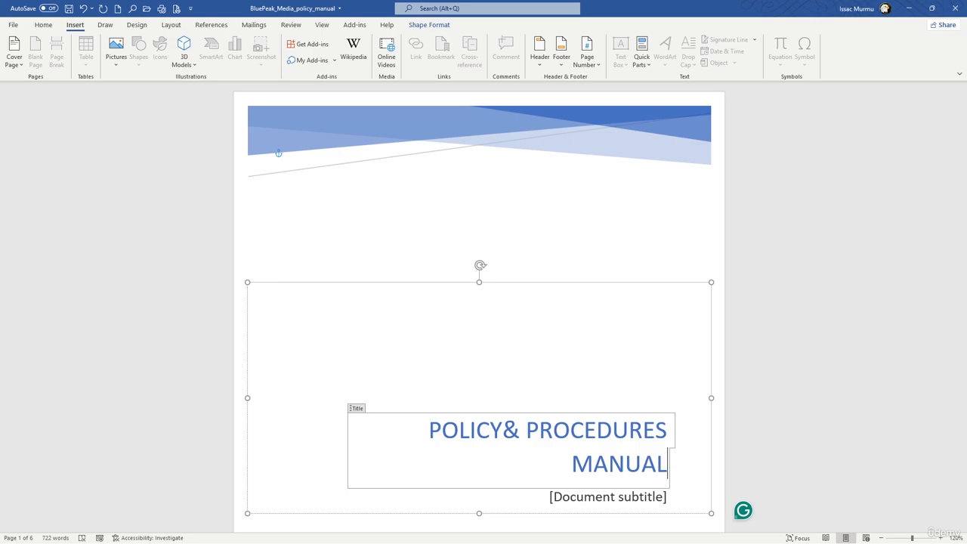
scroll(506, 442, "down", 1)
scroll(507, 443, "down", 5)
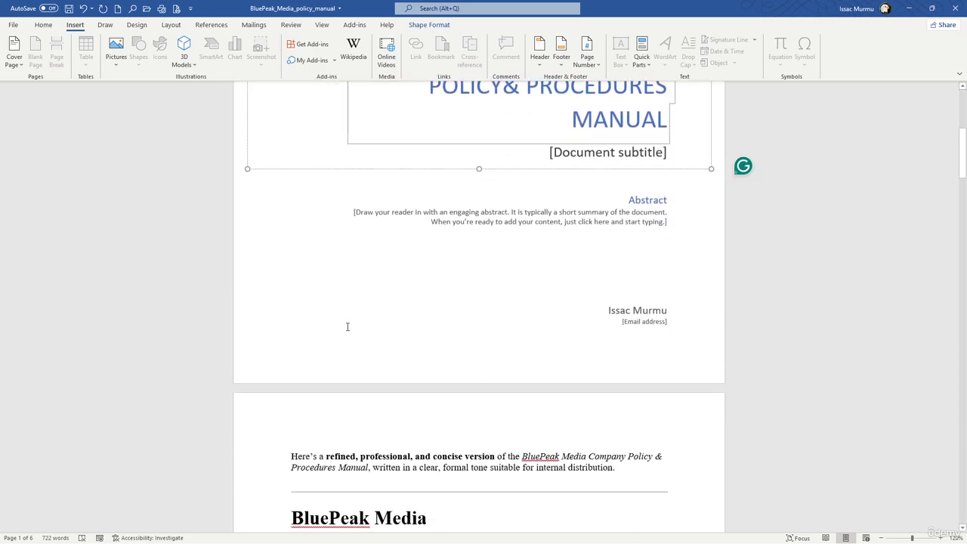
left_click(211, 28)
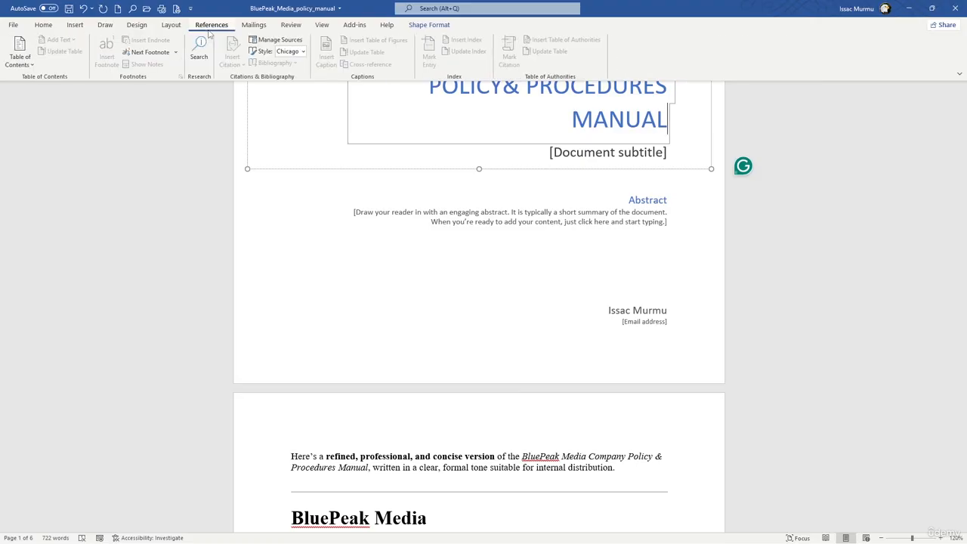
left_click(27, 59)
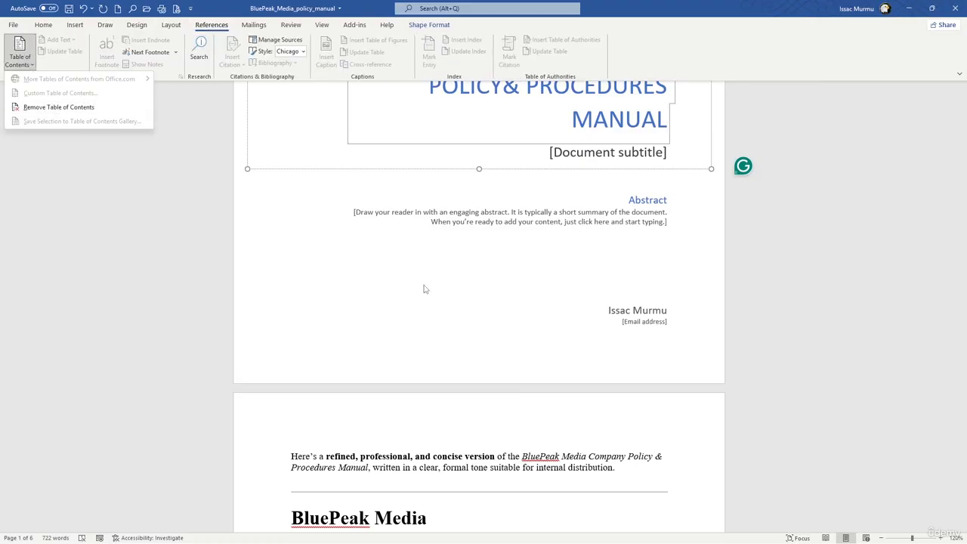
left_click(526, 308)
- Add a blank line at the start of page 2 and delete the "Here's a refined, professional, and concise version" paragraph with the horizontal line beneath it
left_click(457, 411)
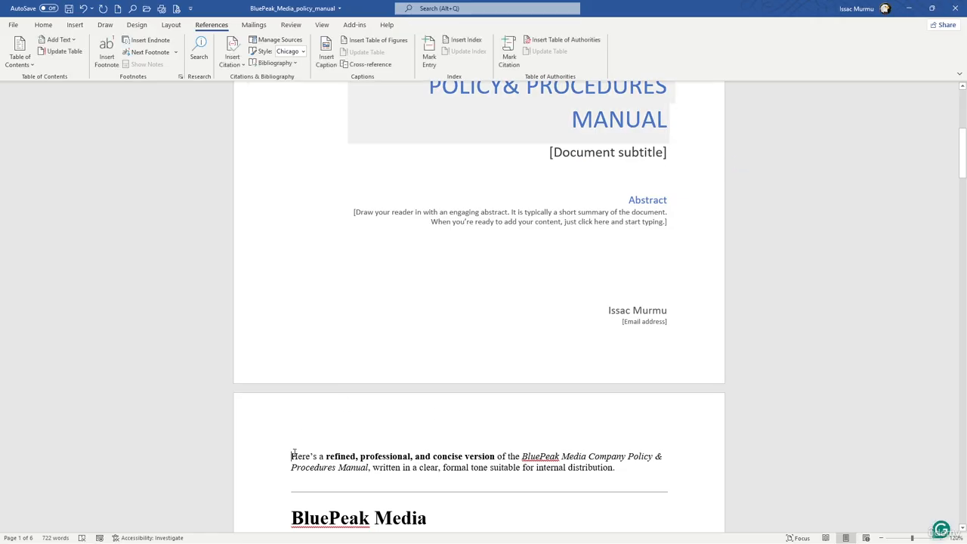
key("Return")
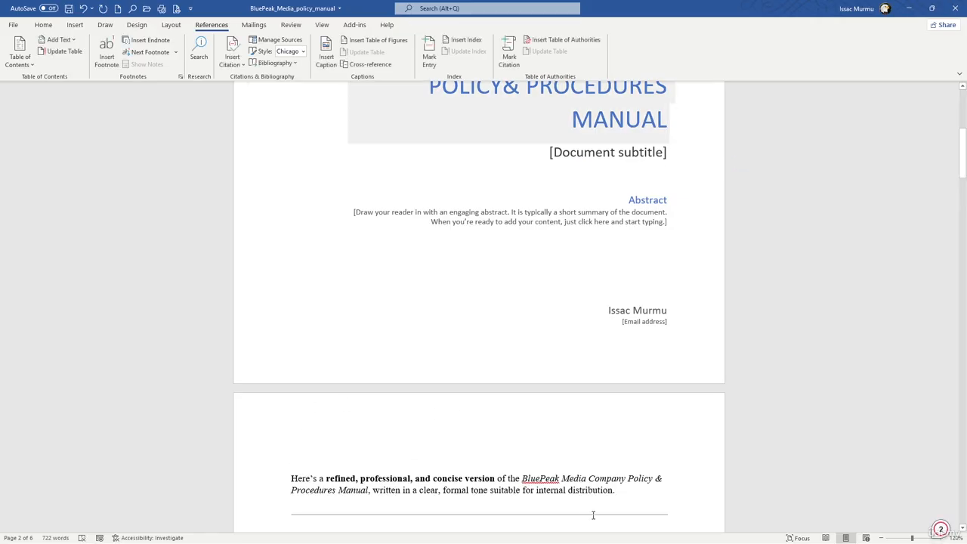
left_click_drag(618, 489, 291, 459)
key("Delete")
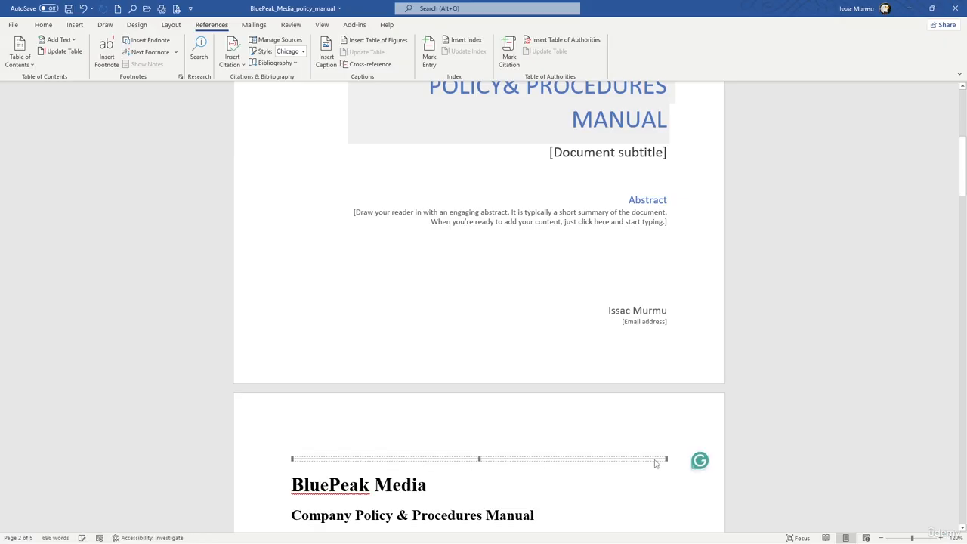
key("Delete")
- Insert a built-in automatic table of contents titled "Contents" above the BluePeak Media heading on page 2 and look it over
scroll(572, 454, "down", 2)
scroll(554, 453, "down", 4)
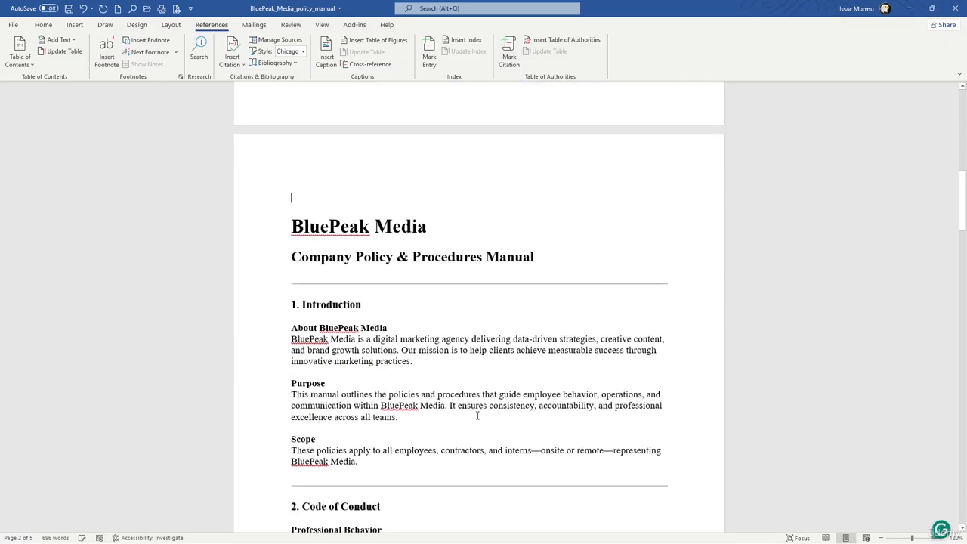
scroll(348, 294, "up", 6)
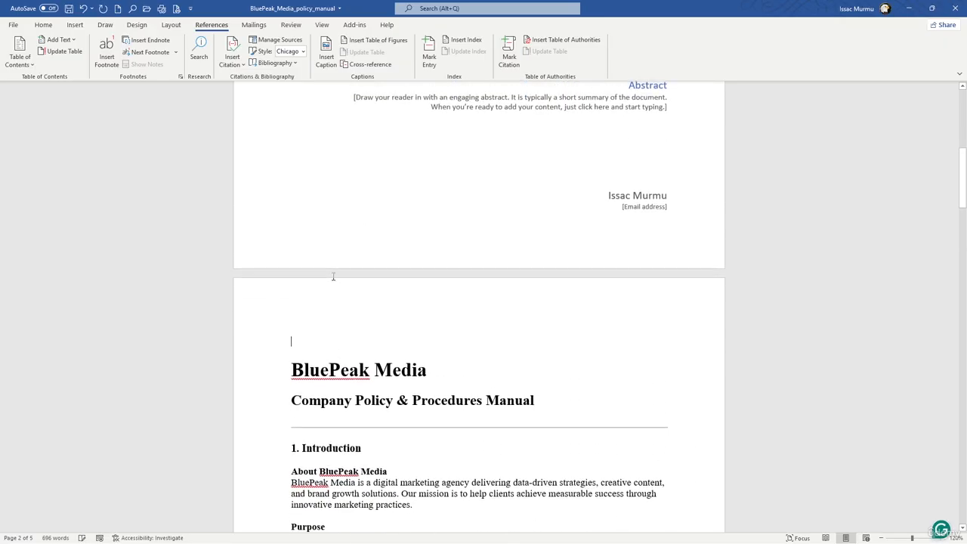
left_click(31, 60)
left_click(47, 123)
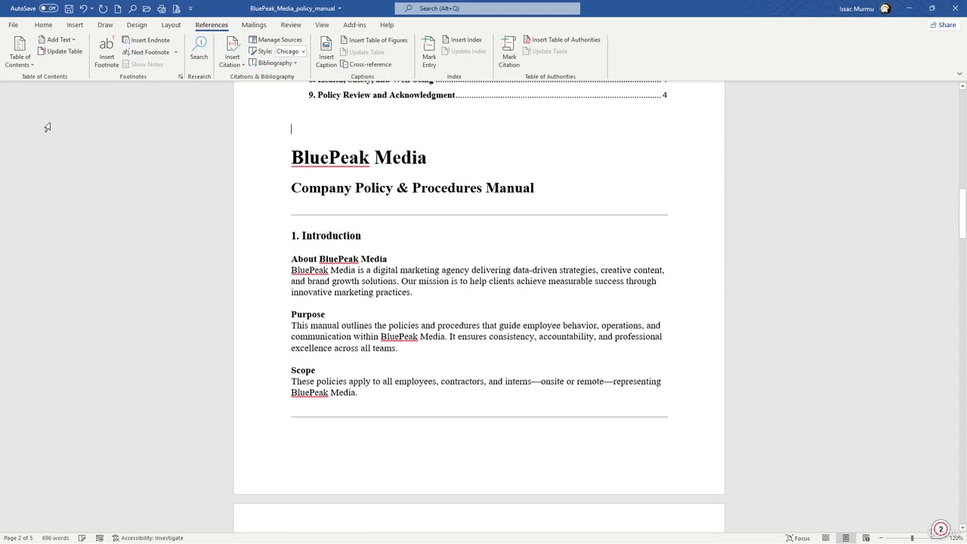
scroll(371, 221, "up", 3)
scroll(371, 224, "up", 3)
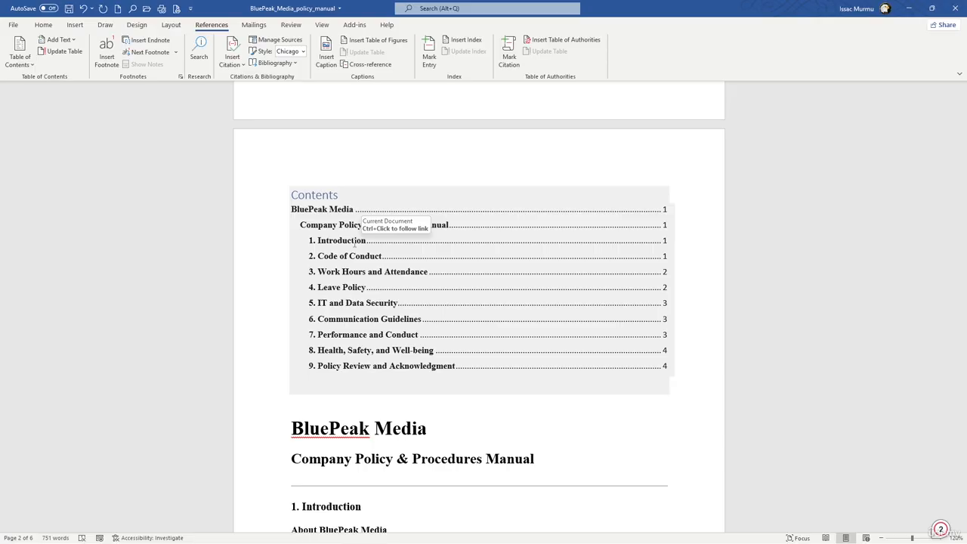
left_click(373, 190)
scroll(378, 194, "up", 3)
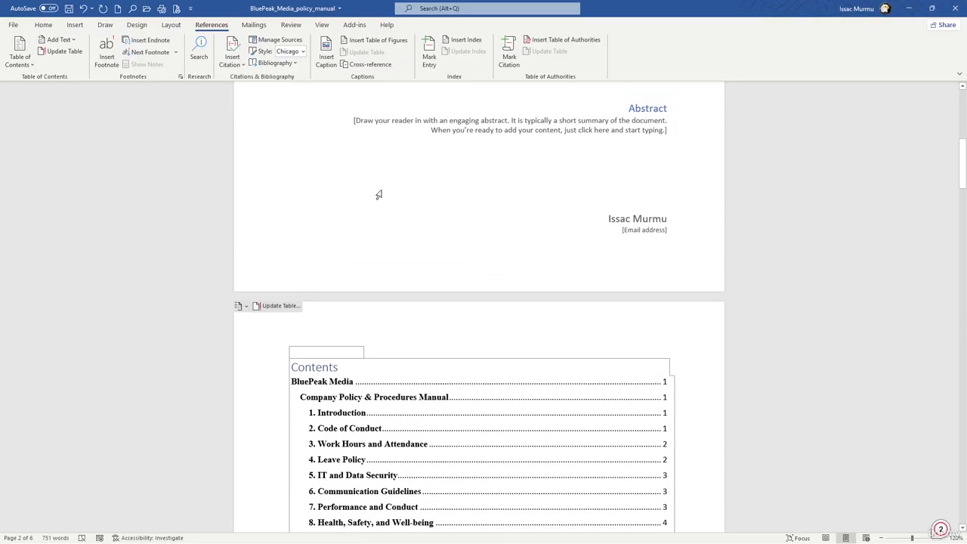
- Select all nine numbered section headings together, from Introduction to Policy Review and Acknowledgment, and apply the Heading 1 style
scroll(382, 196, "down", 4)
scroll(386, 200, "down", 5)
left_click_drag(366, 162, 290, 161)
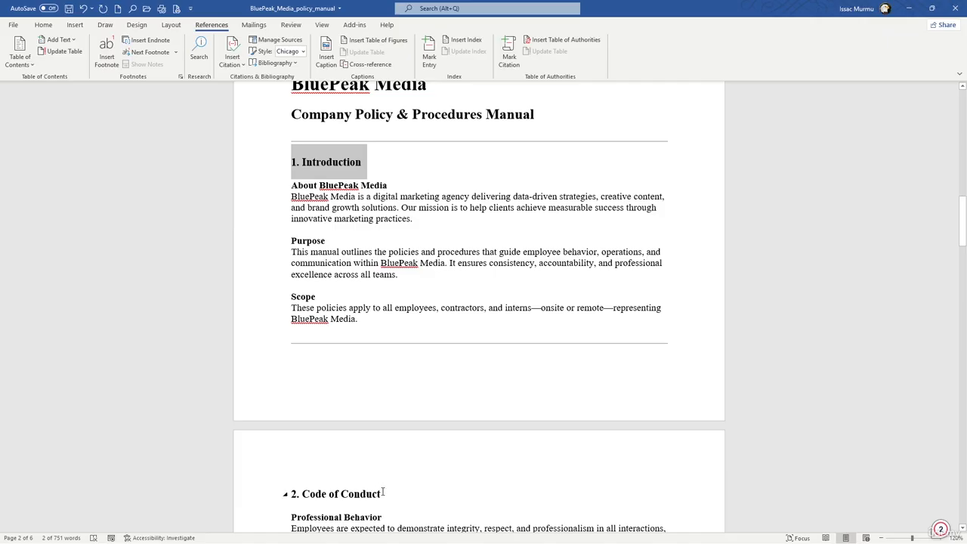
left_click_drag(382, 494, 292, 495)
scroll(420, 400, "down", 5)
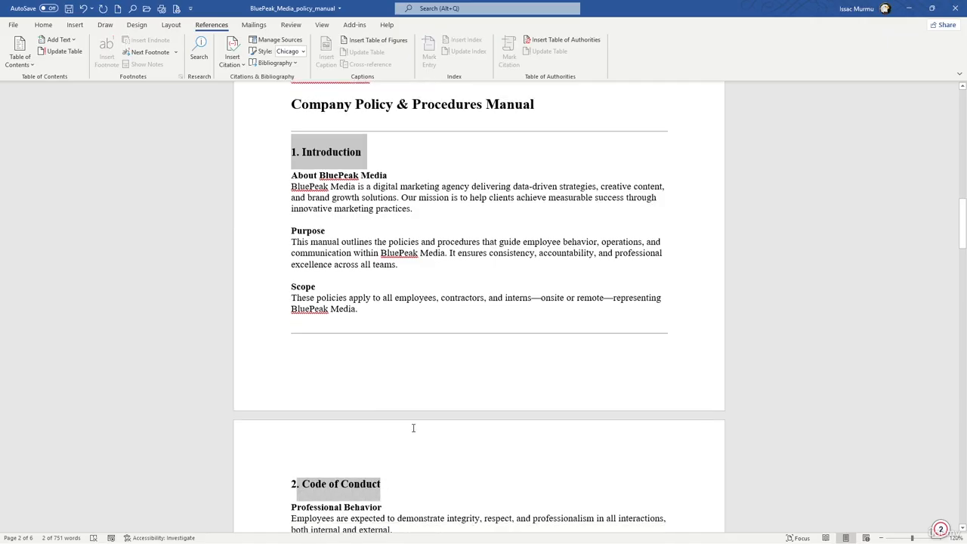
scroll(420, 400, "down", 1)
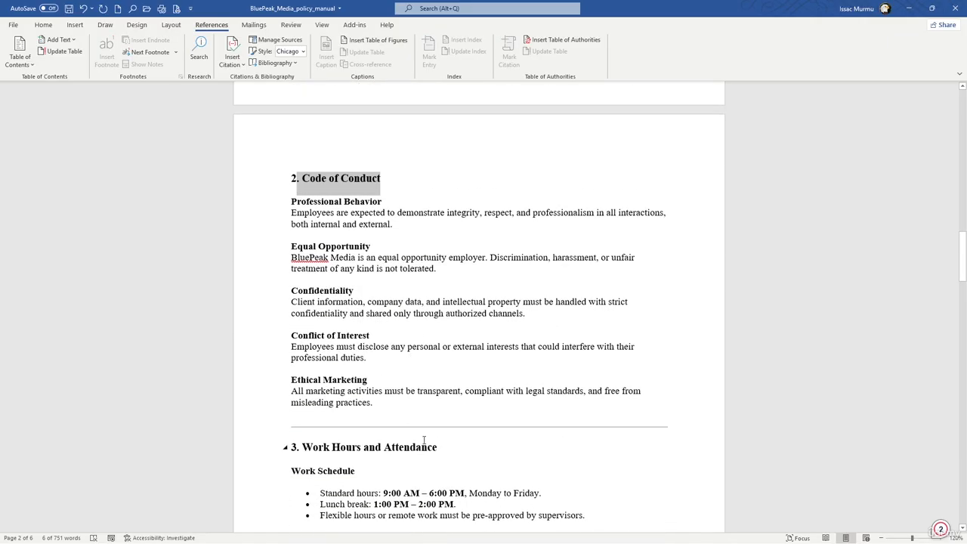
left_click_drag(438, 448, 302, 448)
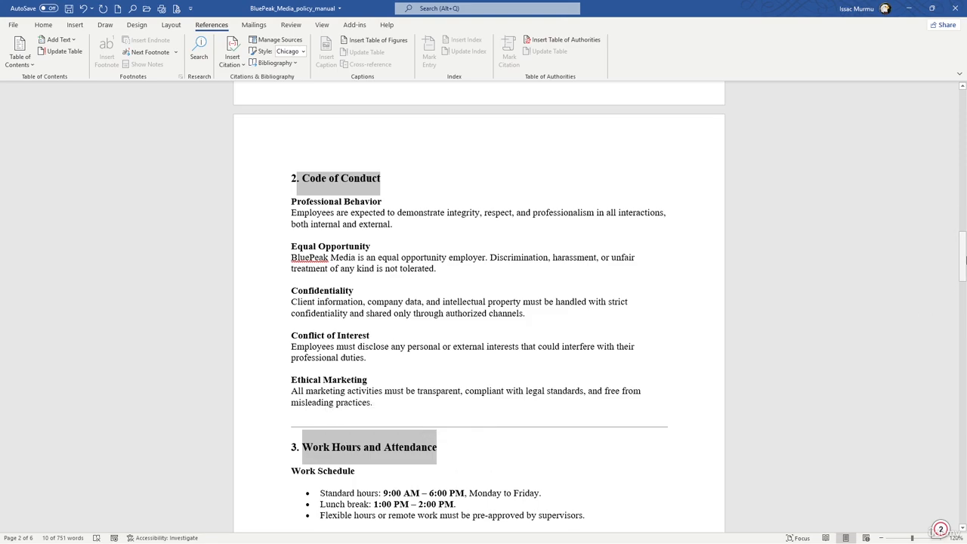
left_click_drag(965, 255, 965, 301)
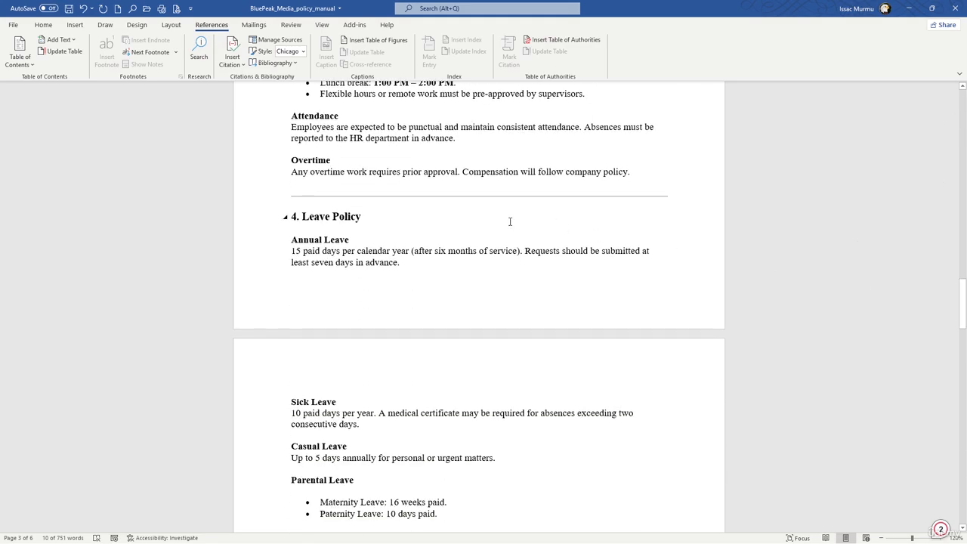
left_click_drag(394, 219, 302, 218)
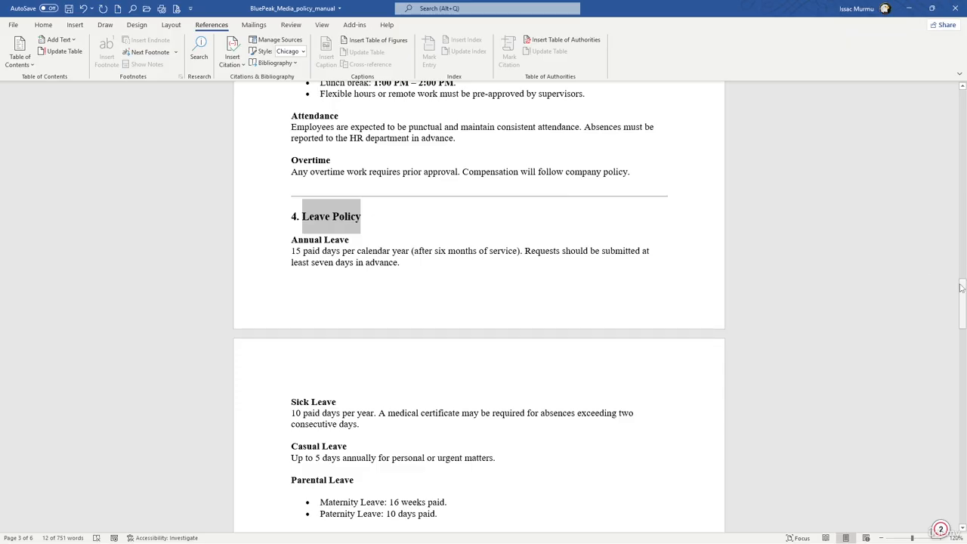
left_click_drag(964, 303, 964, 336)
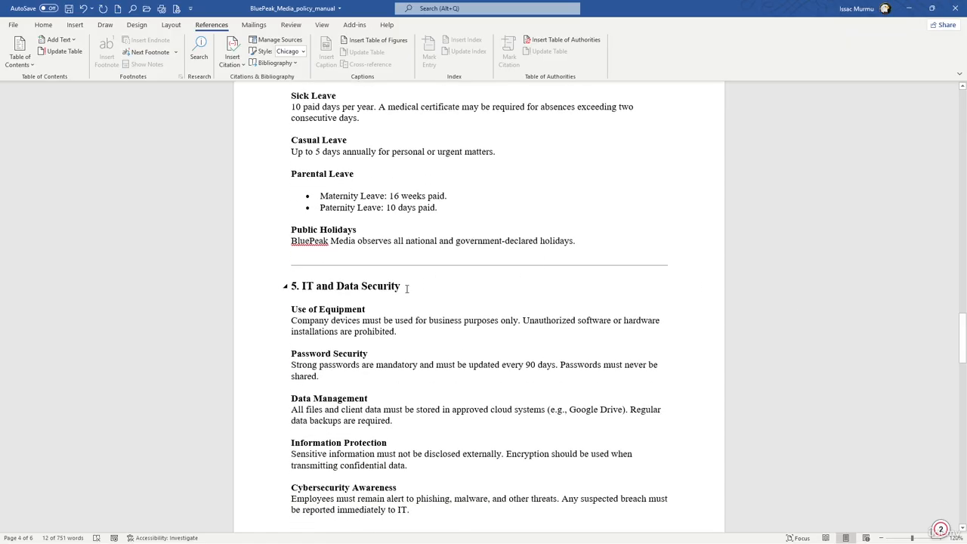
left_click_drag(406, 289, 303, 288)
scroll(753, 252, "down", 3)
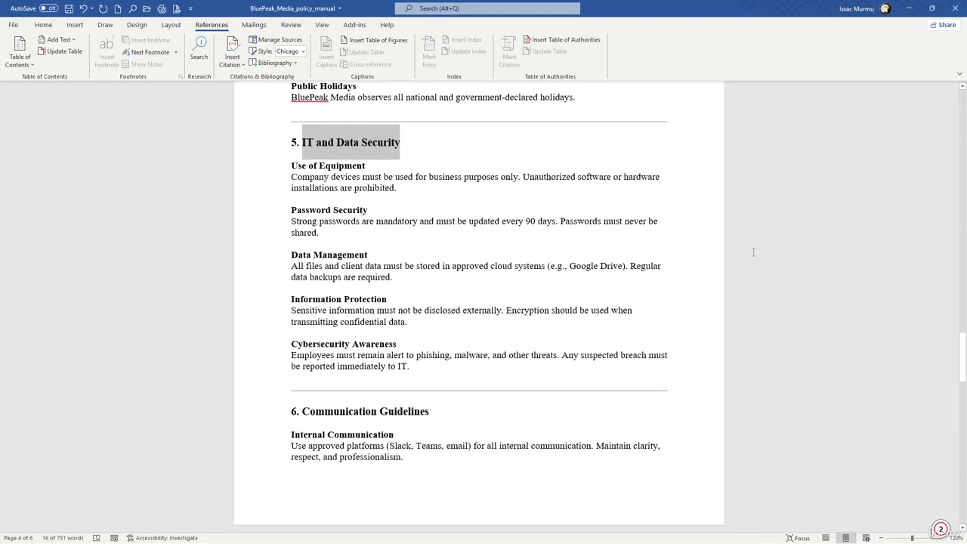
scroll(436, 204, "down", 4)
left_click_drag(427, 212, 303, 210)
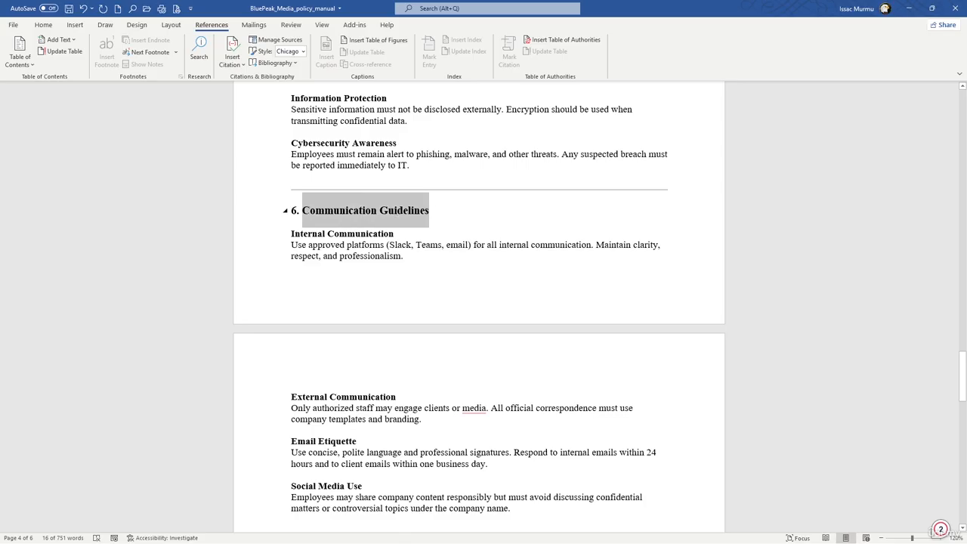
scroll(520, 209, "down", 8)
left_click_drag(433, 151, 303, 151)
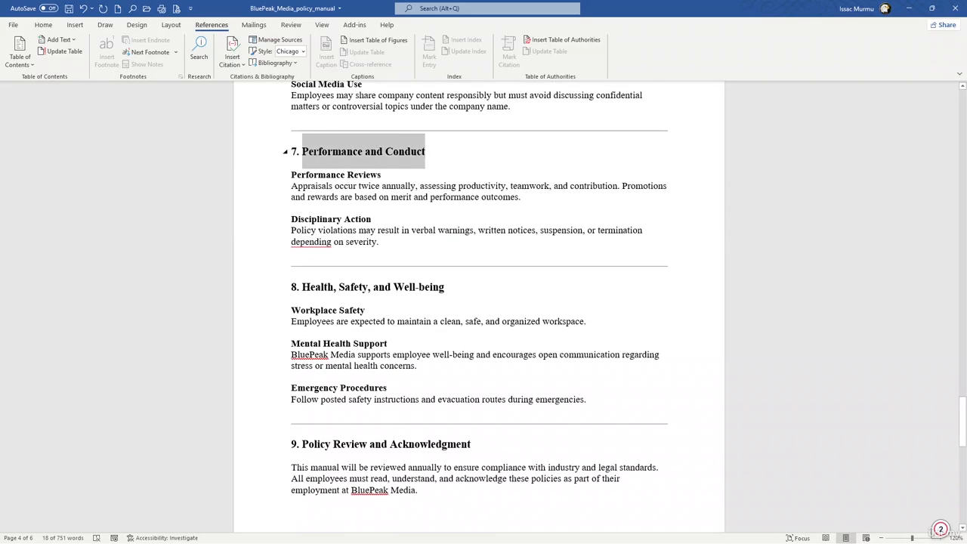
left_click_drag(446, 283, 303, 288)
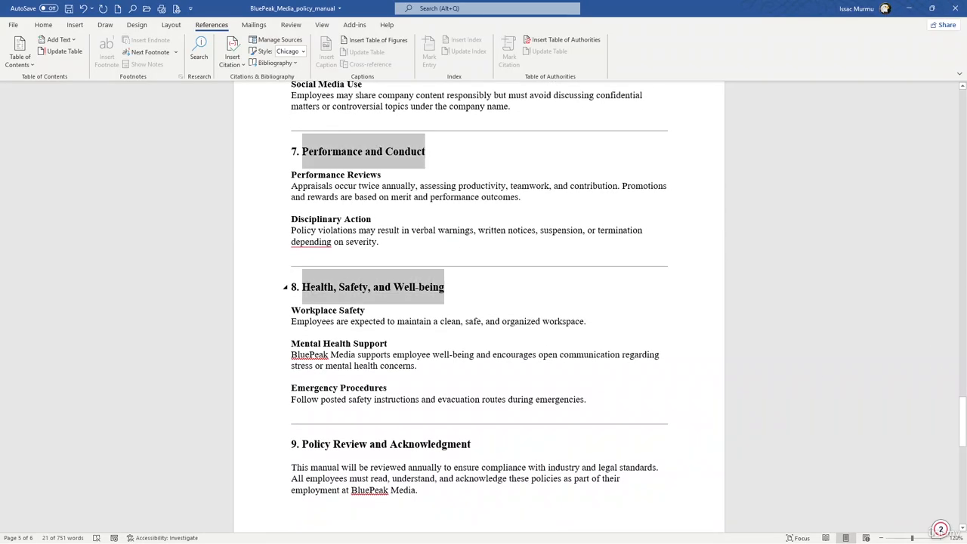
scroll(455, 258, "down", 4)
left_click_drag(474, 272, 303, 271)
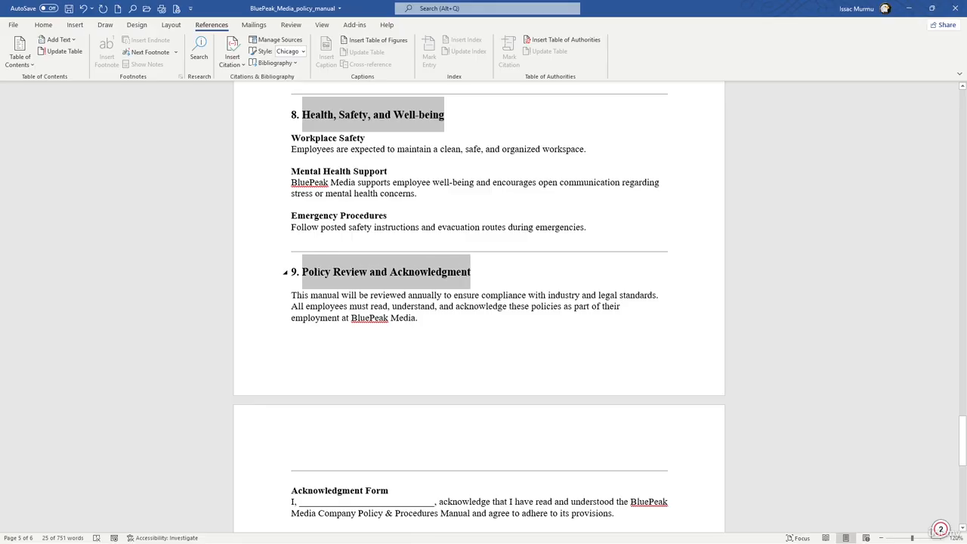
scroll(506, 257, "down", 4)
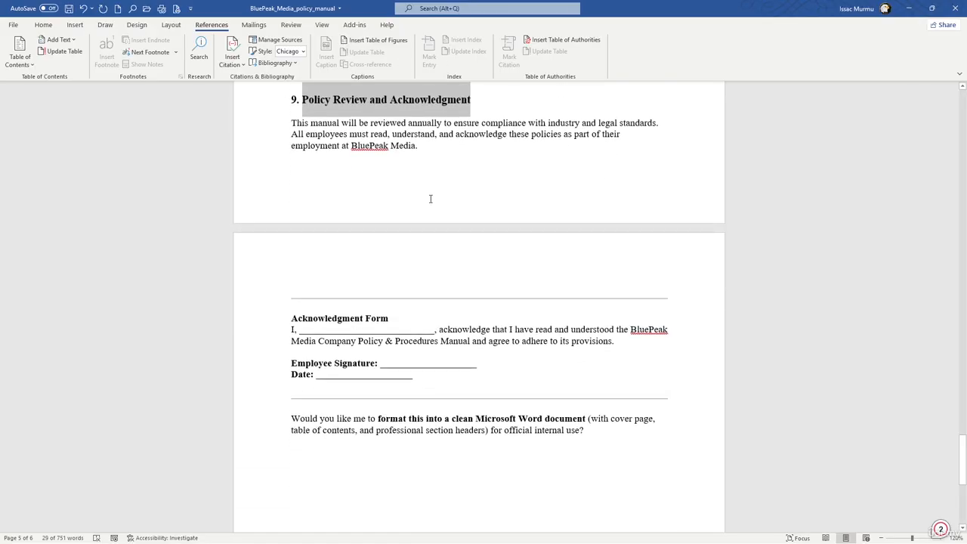
left_click(45, 26)
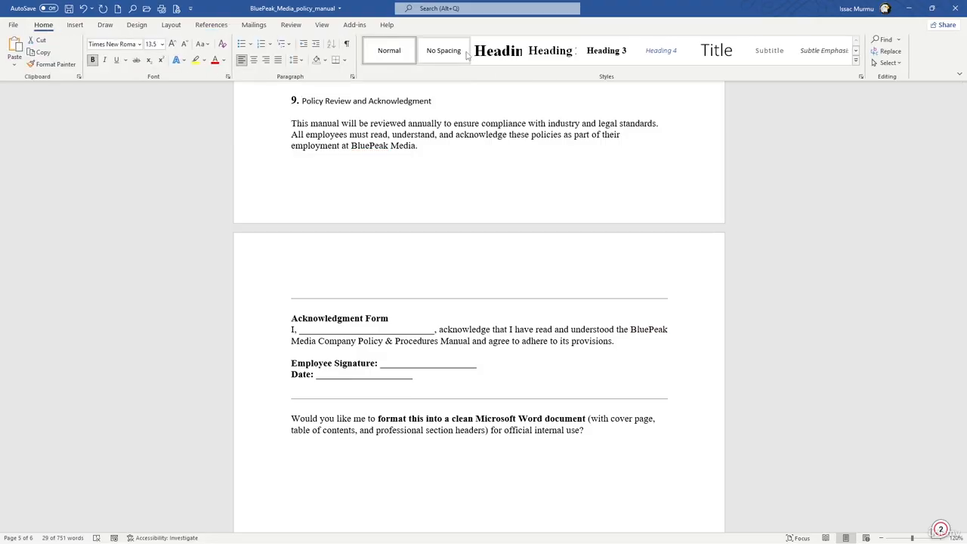
left_click(500, 53)
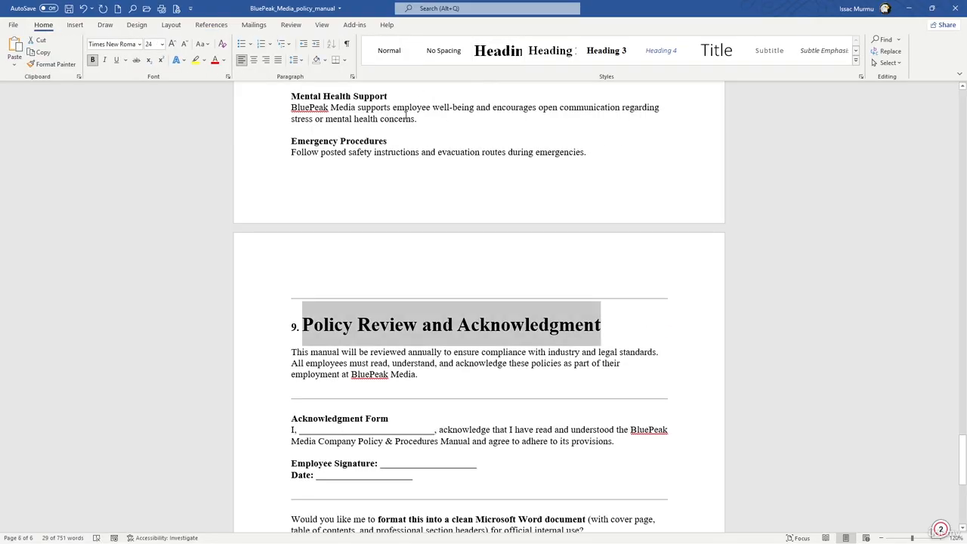
- Switch the nine selected section headings to the Heading 2 style and check them throughout the manual
scroll(406, 115, "up", 6)
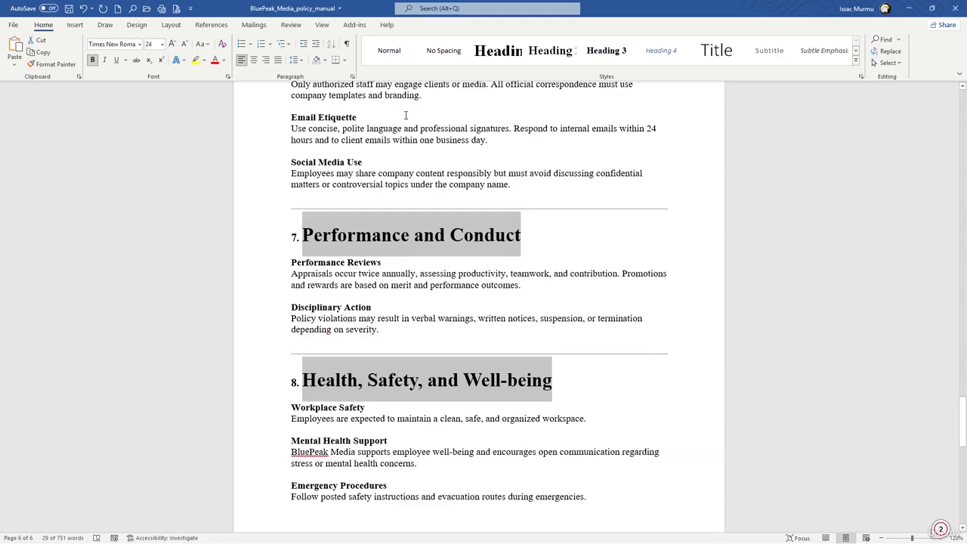
left_click(551, 47)
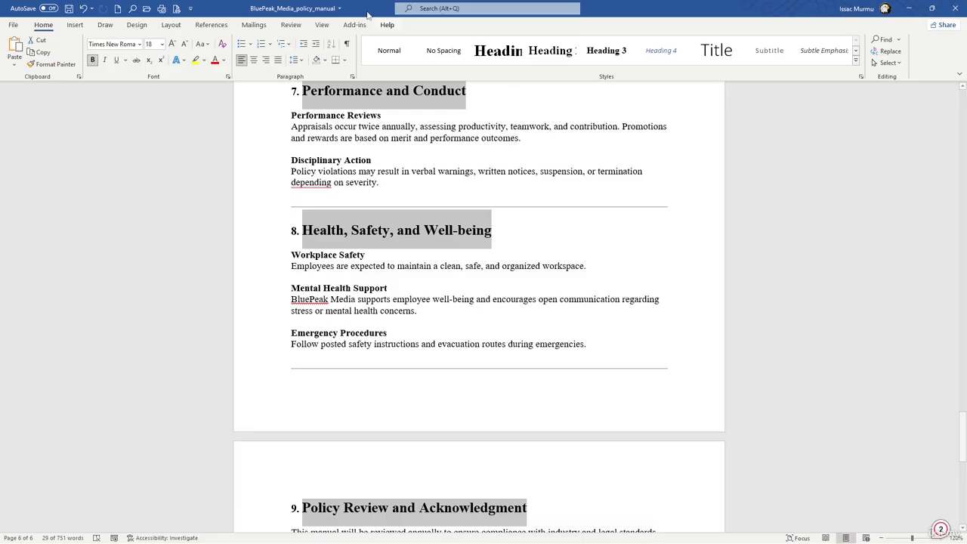
scroll(481, 157, "down", 1)
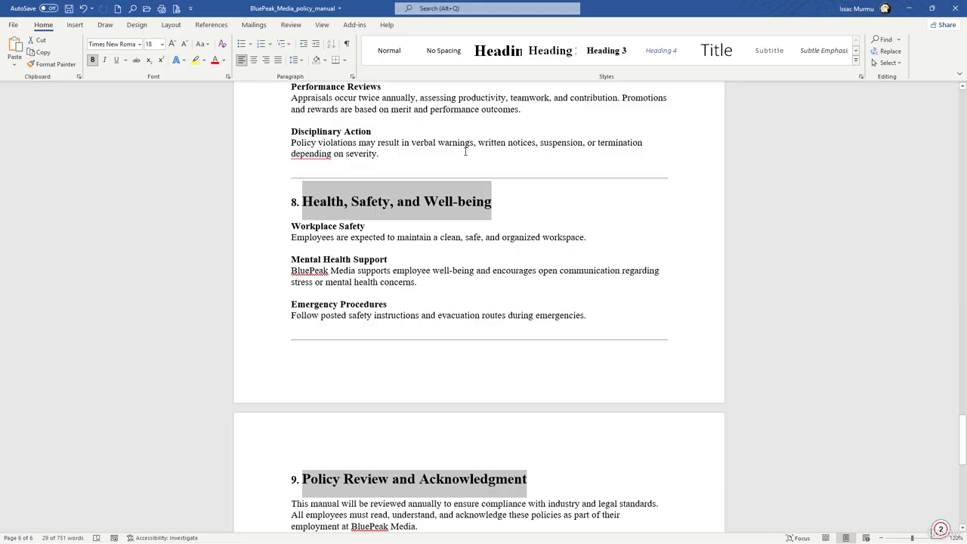
scroll(440, 152, "down", 5)
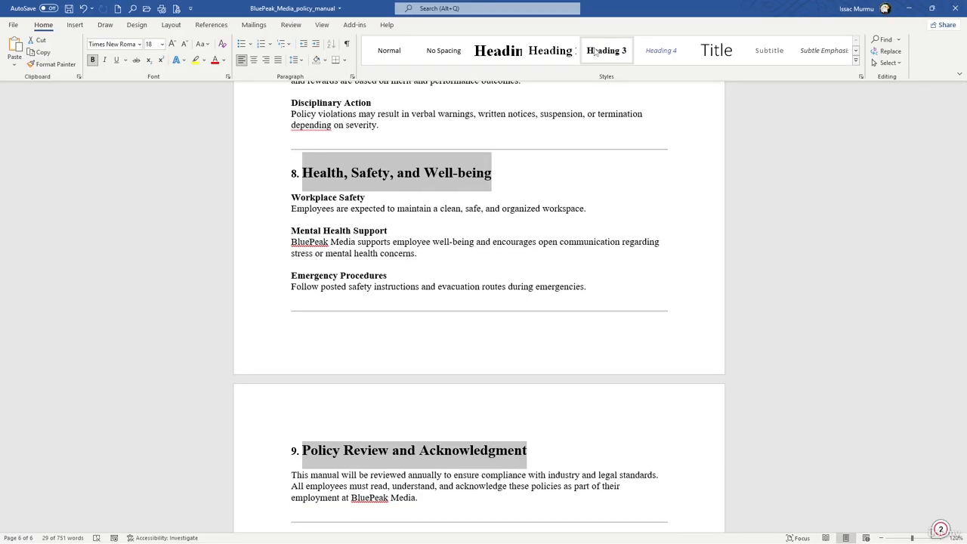
scroll(440, 183, "down", 4)
scroll(442, 184, "up", 18)
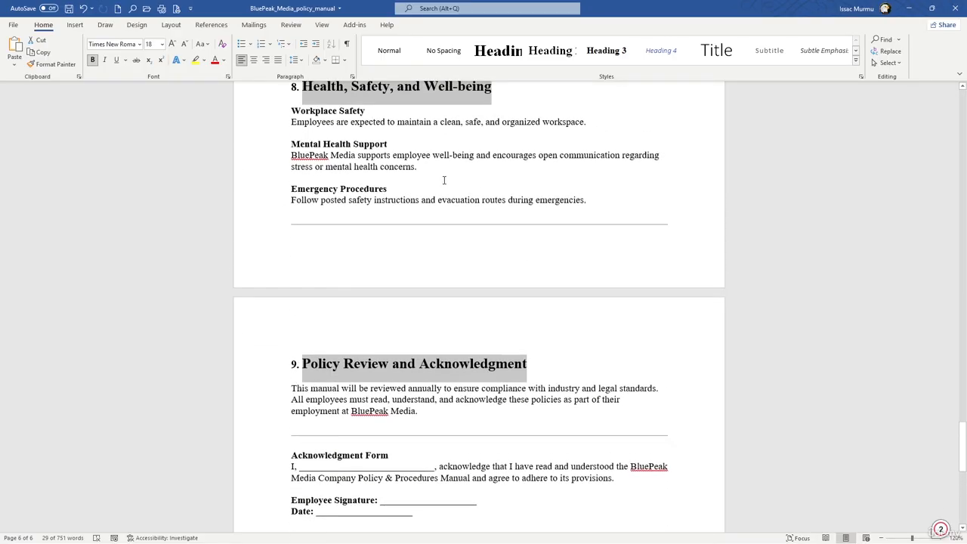
scroll(444, 181, "up", 20)
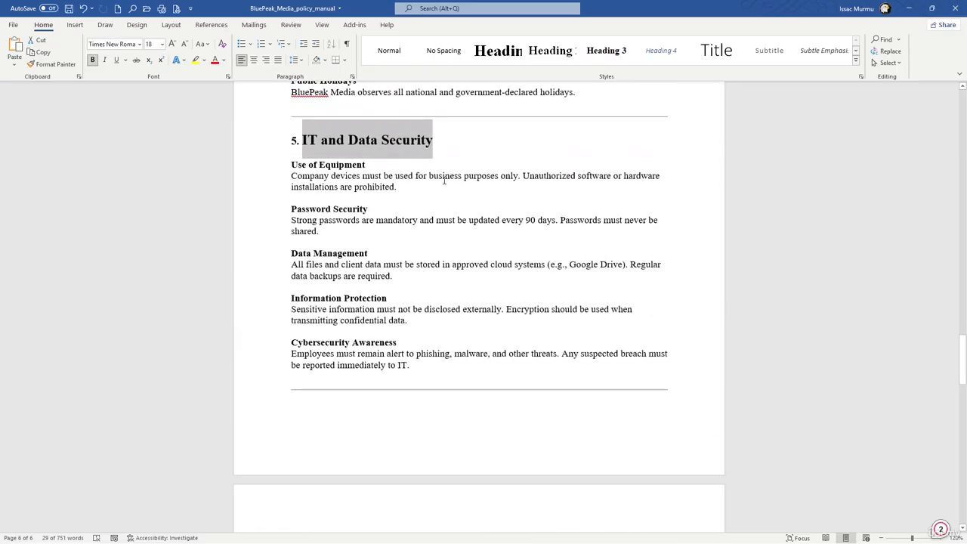
scroll(439, 183, "up", 2)
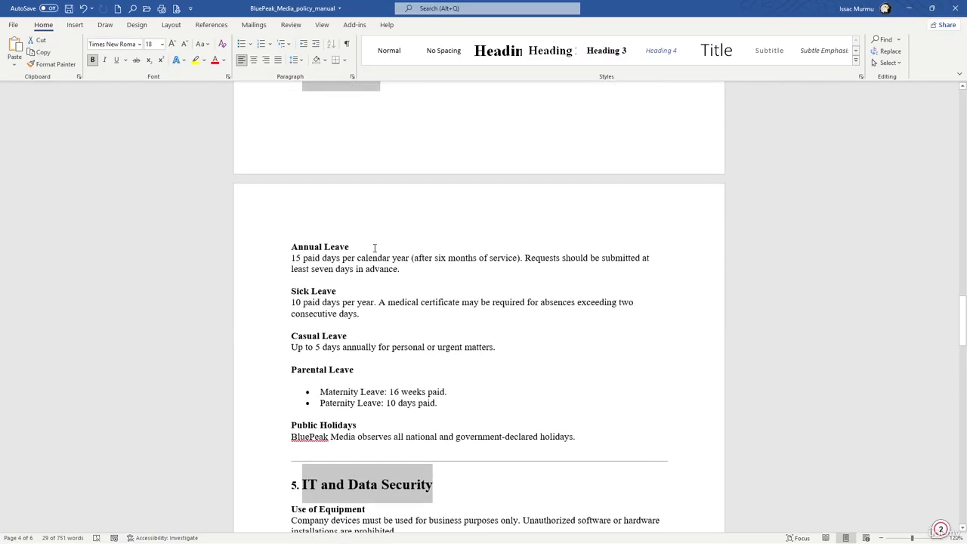
- Select the Annual Leave, Sick Leave, Casual Leave and Parental Leave subheadings together and apply the Heading 3 style
scroll(377, 244, "up", 4)
scroll(380, 242, "down", 4)
left_click_drag(349, 246, 292, 247)
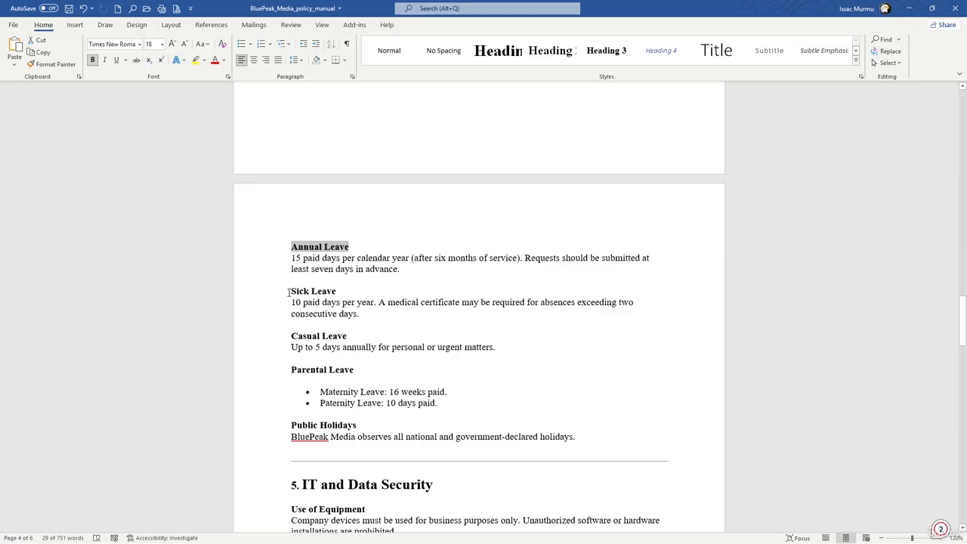
mouse_move(289, 293)
left_mouse_down()
mouse_move(342, 299)
mouse_move(290, 291)
left_mouse_up()
left_click(338, 291, "ctrl")
left_click_drag(351, 334, 299, 334)
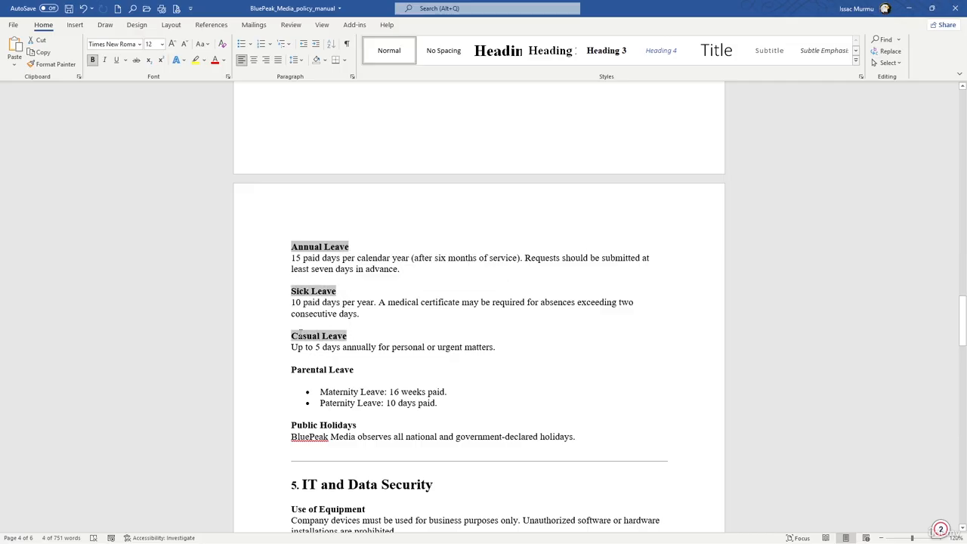
left_click_drag(358, 370, 291, 371)
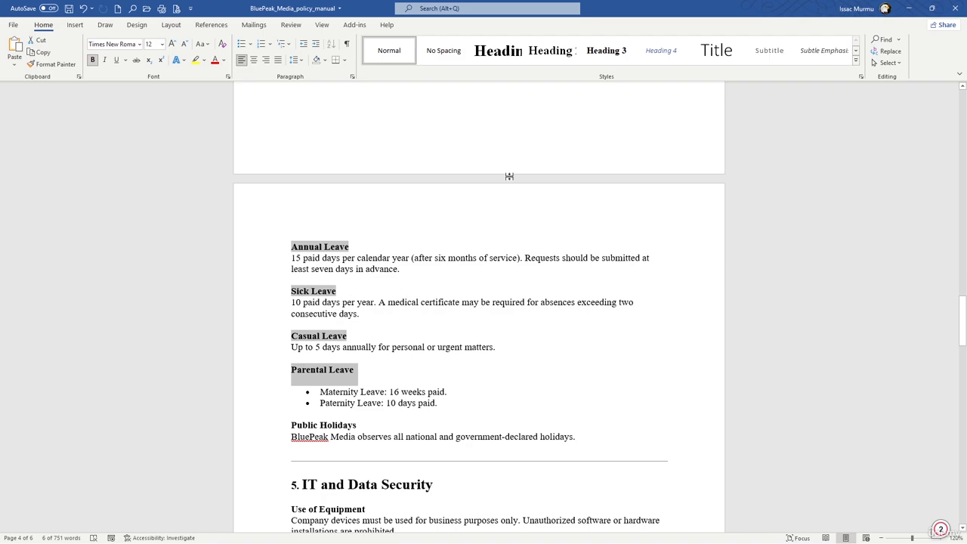
left_click(609, 61)
scroll(447, 187, "up", 4)
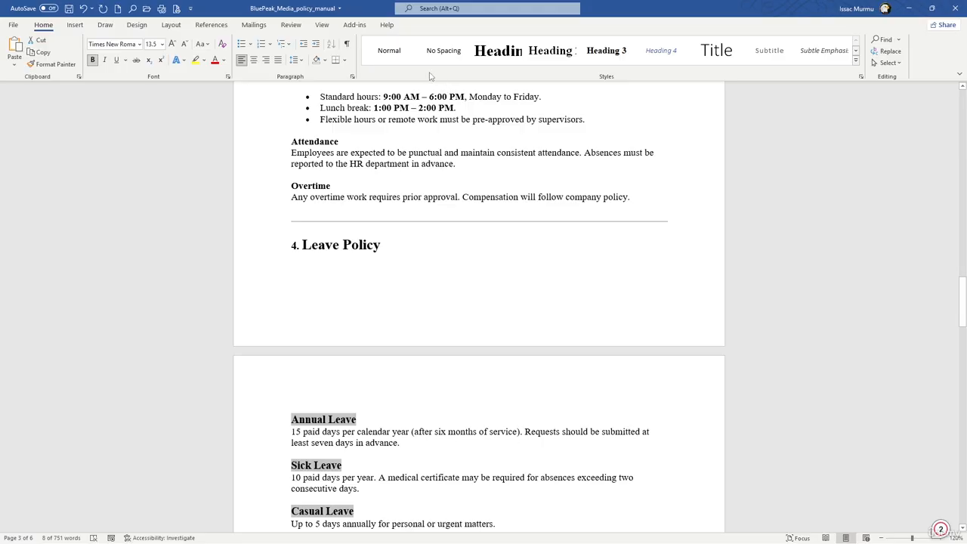
- Check the formatting of the headings below the table of contents and set the word "Introduction" in heading 1 to 14 pt
scroll(456, 148, "up", 20)
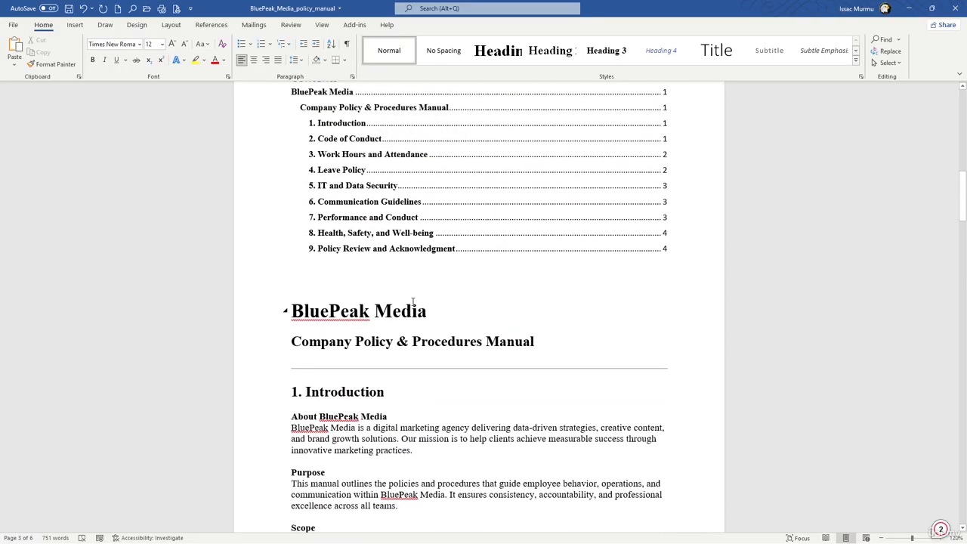
triple_click(426, 311)
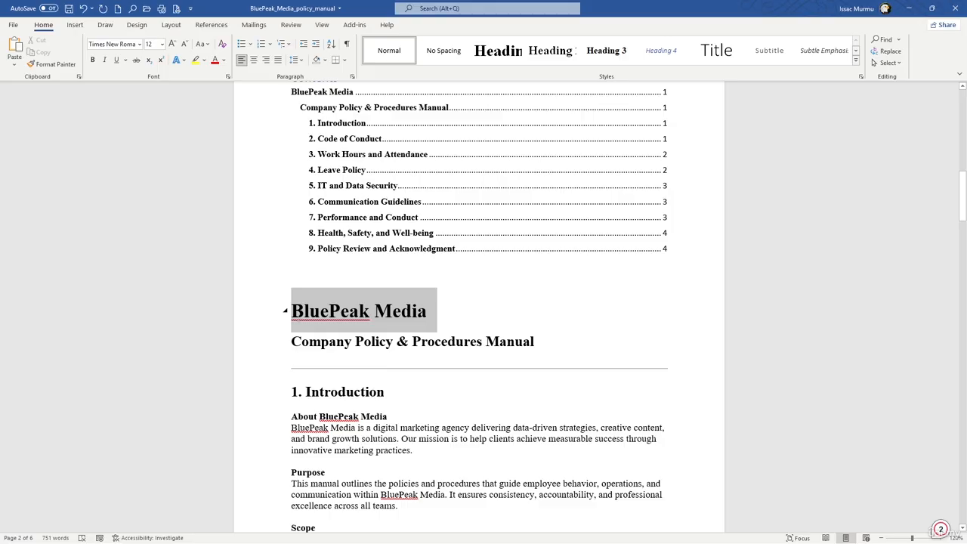
left_click_drag(534, 342, 290, 342)
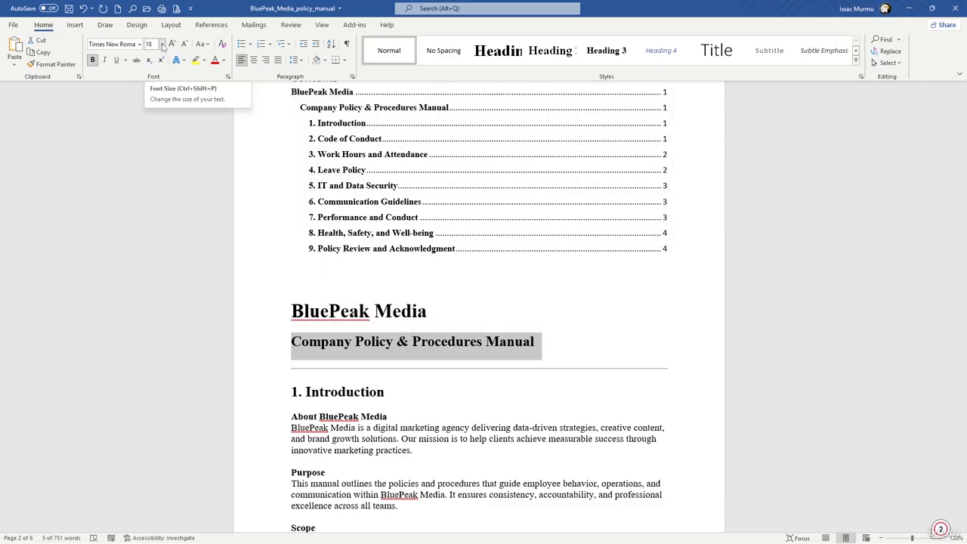
left_click(333, 395)
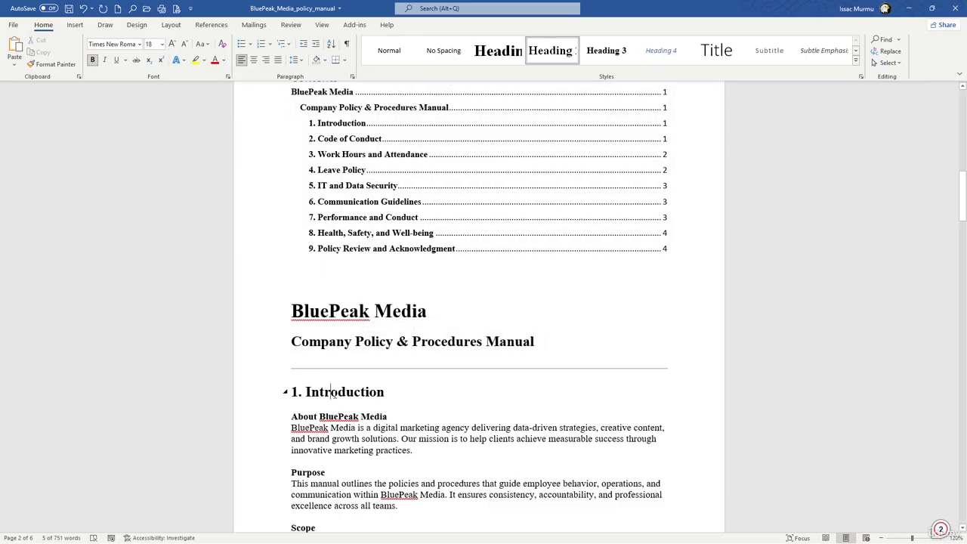
left_click(161, 45)
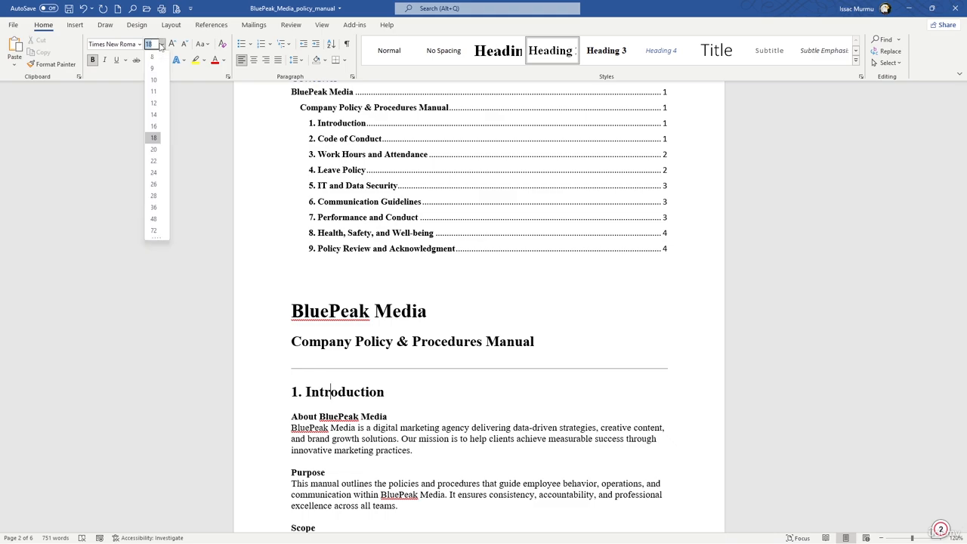
left_click(154, 114)
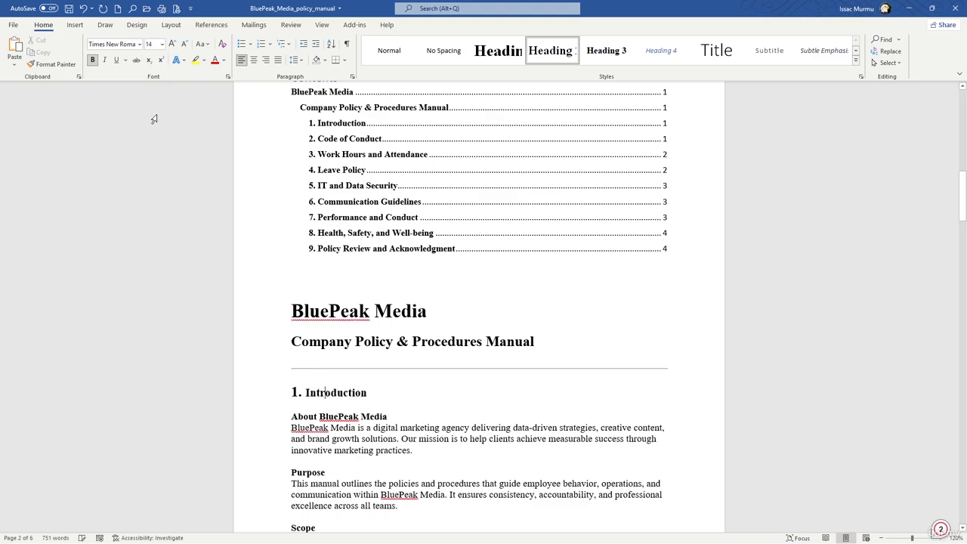
left_click(370, 439)
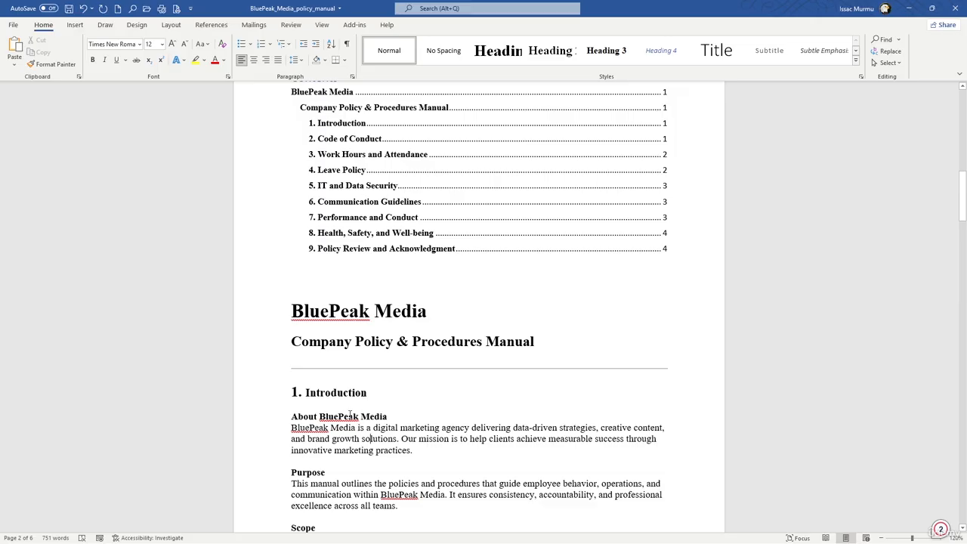
left_click(347, 391)
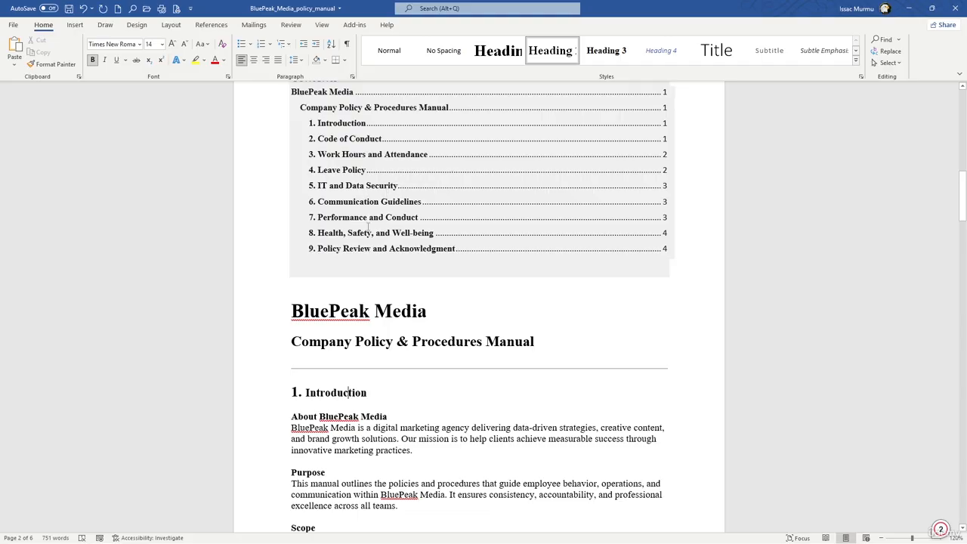
- Examine the bullet, numbering and multilevel list formats available for the Leave Policy heading
scroll(365, 223, "down", 6)
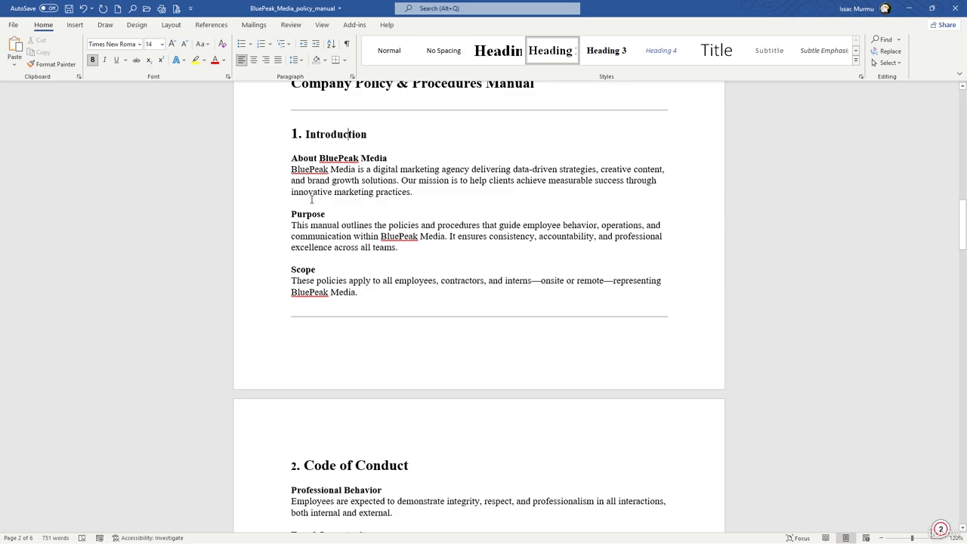
scroll(313, 186, "up", 5)
scroll(314, 188, "down", 11)
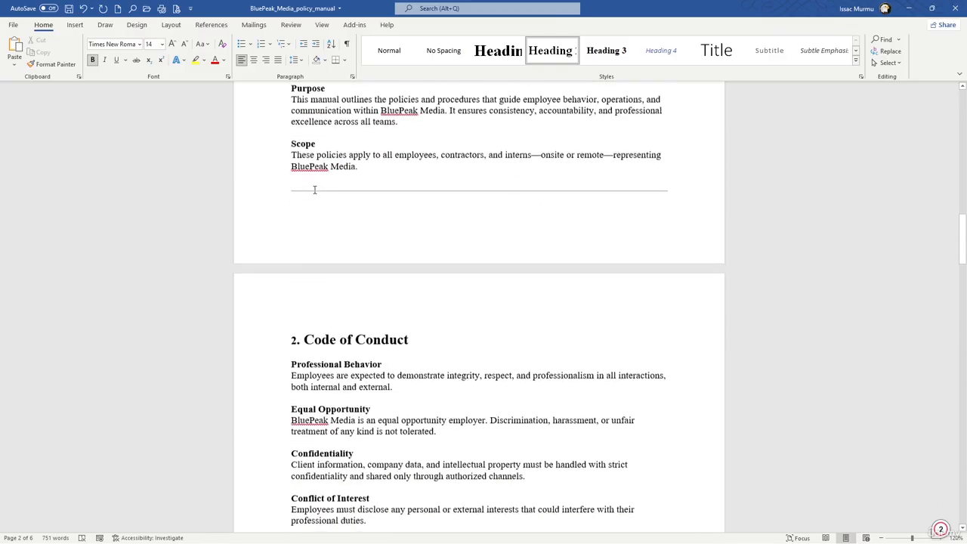
scroll(316, 189, "down", 10)
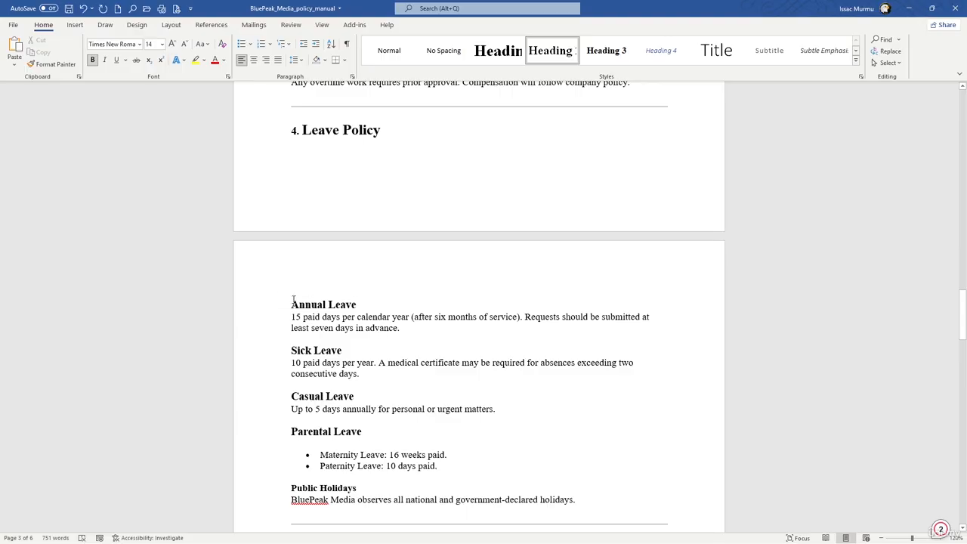
scroll(318, 219, "up", 2)
left_click_drag(303, 188, 380, 190)
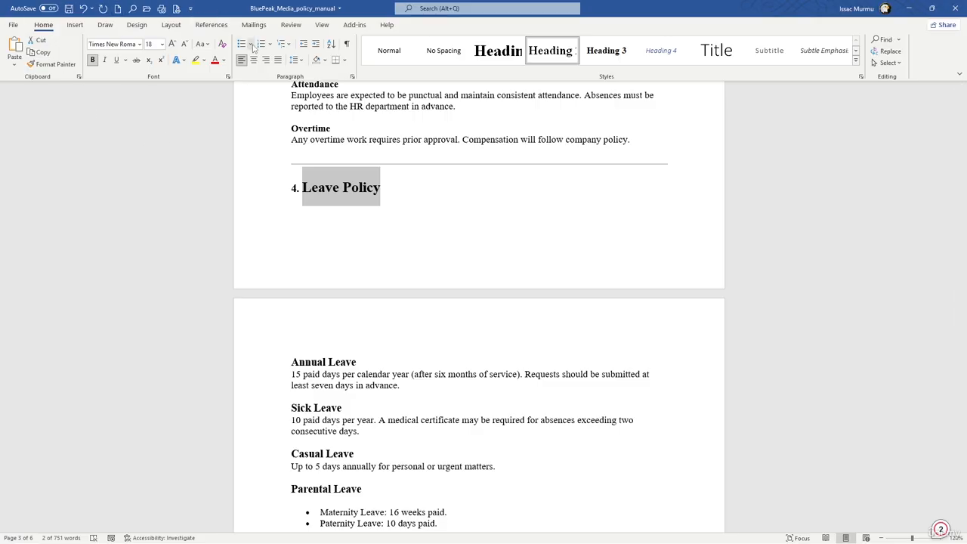
left_click(252, 44)
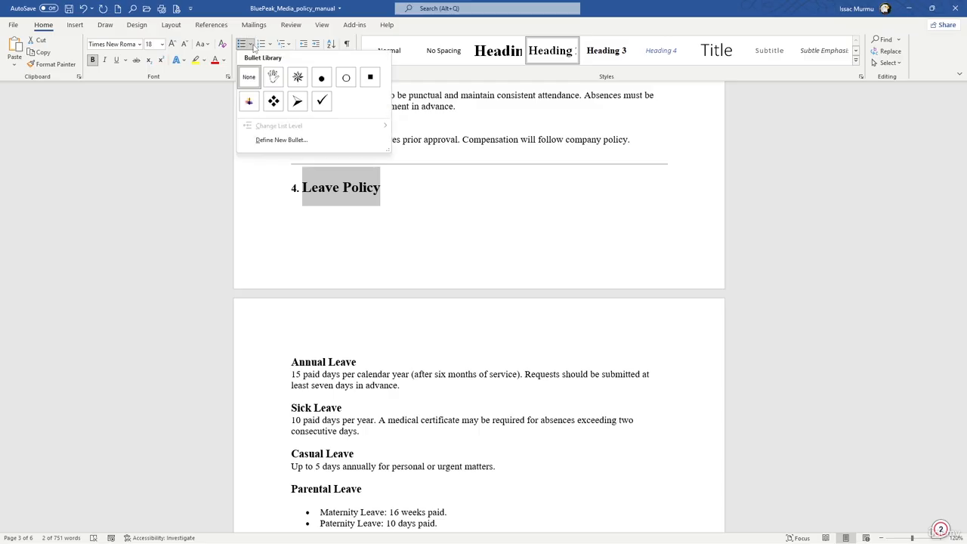
left_click(287, 47)
left_click(271, 46)
left_click(270, 46)
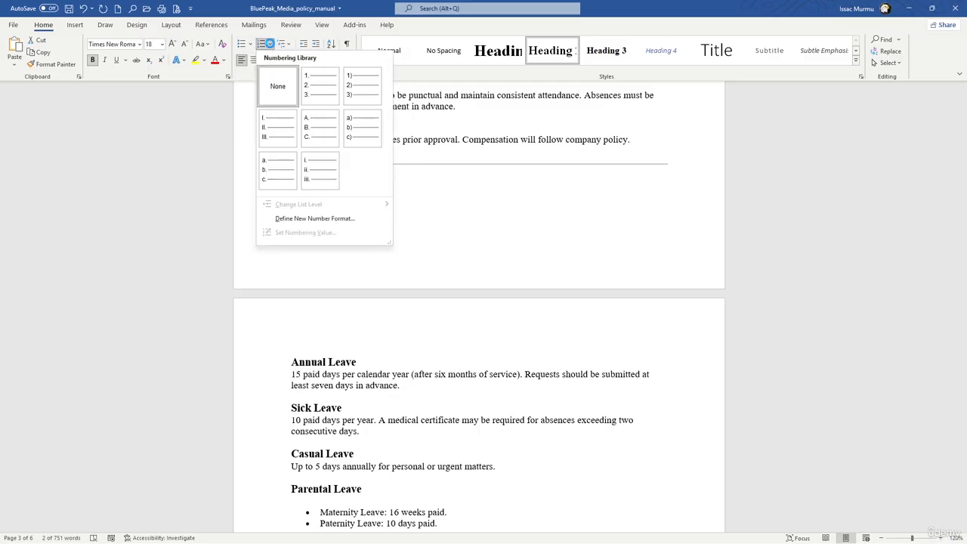
left_click(288, 47)
left_click(288, 46)
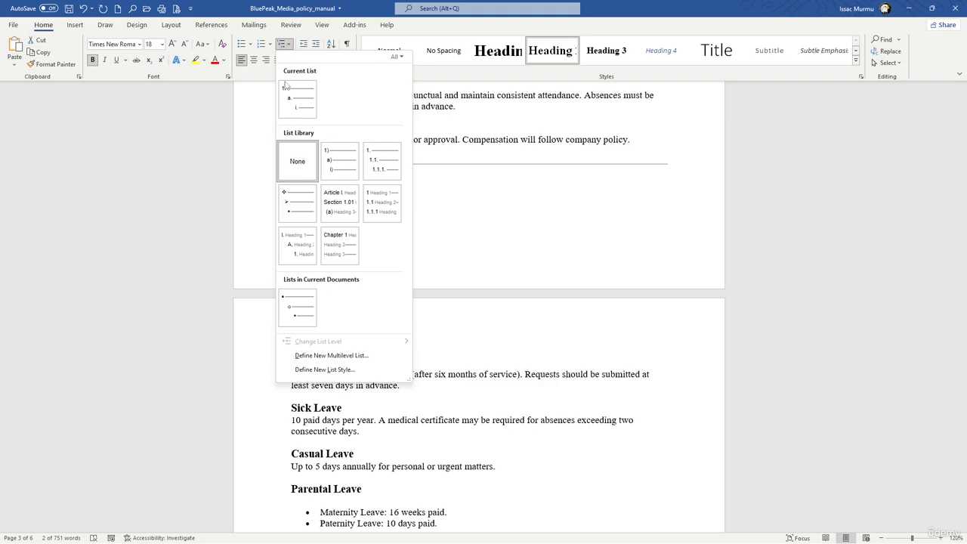
left_click(248, 84)
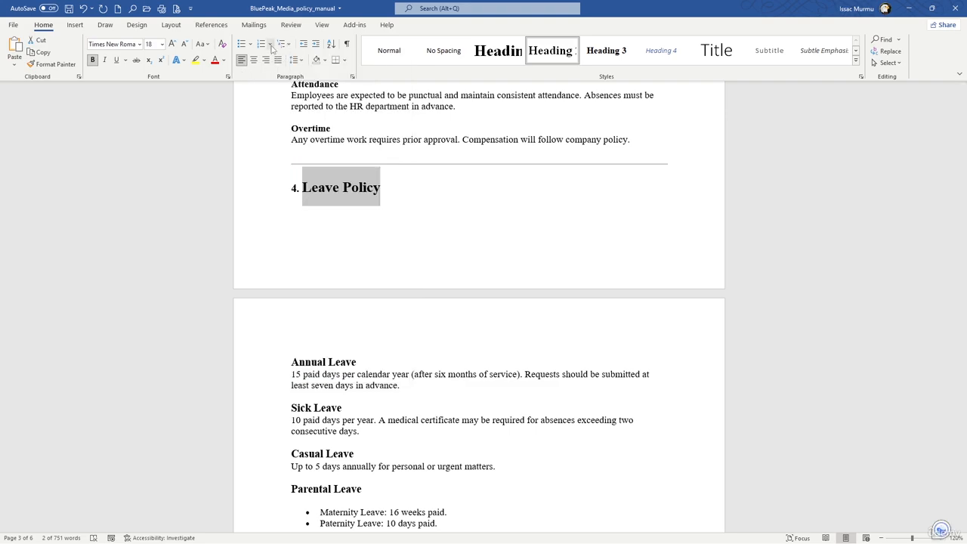
- Try the 1., a., i. multilevel list format on the Leave Policy heading, and undo it
left_click(270, 46)
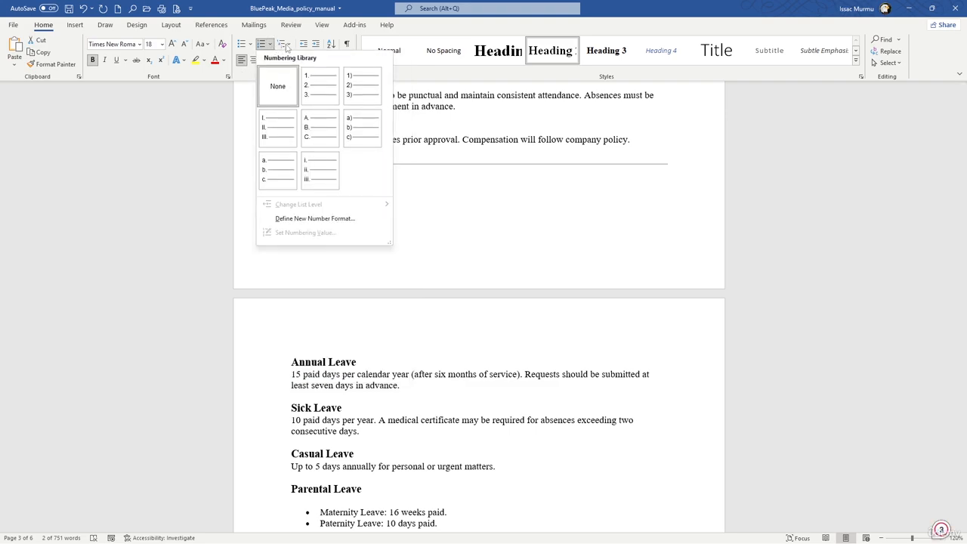
left_click(287, 47)
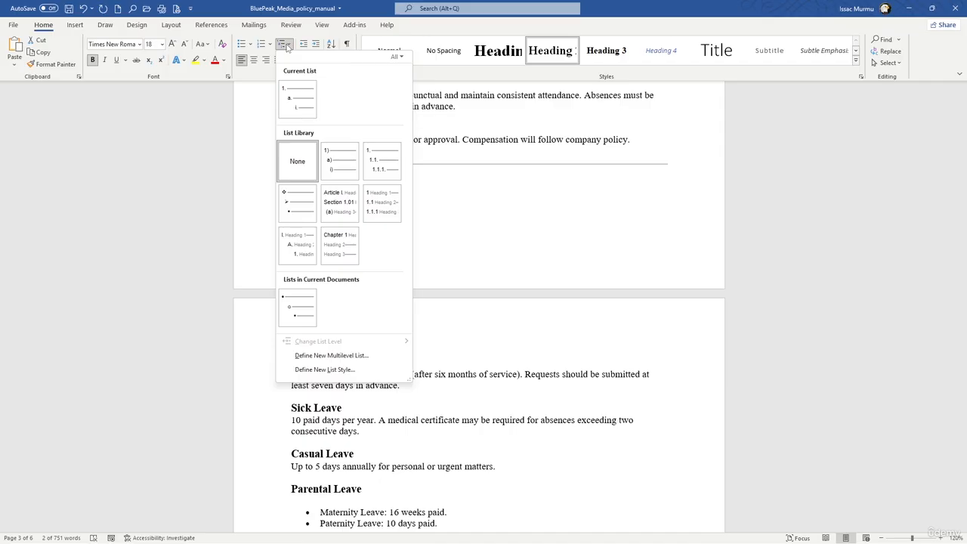
mouse_move(344, 189)
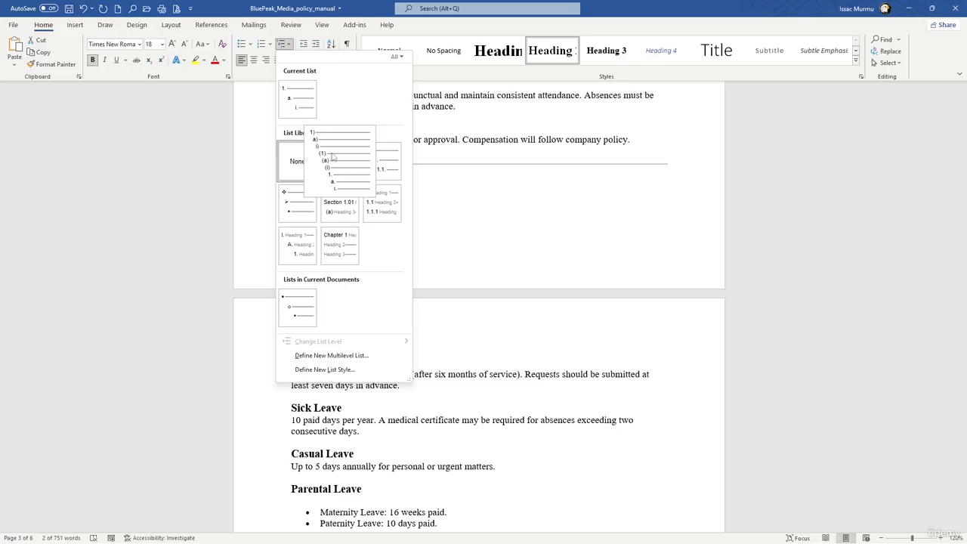
left_click(309, 113)
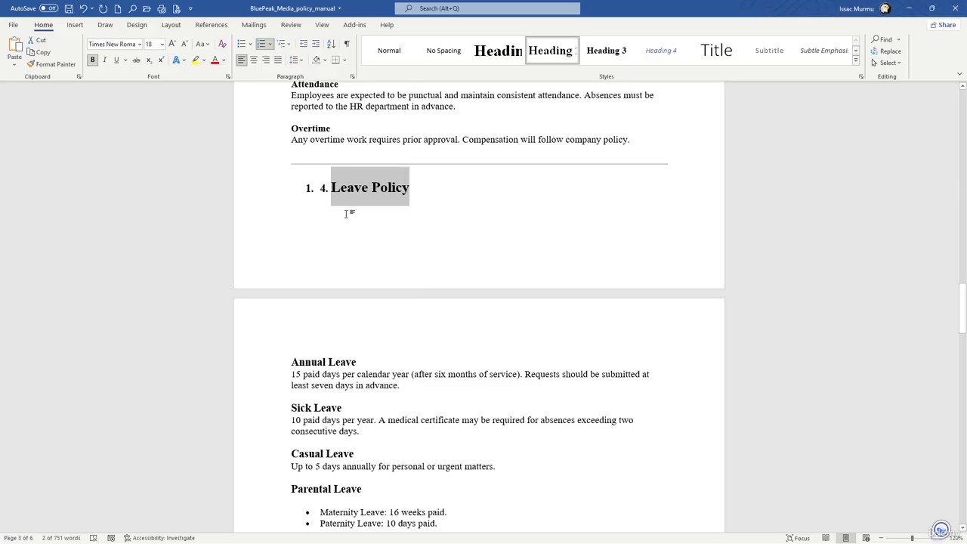
key("ctrl+z")
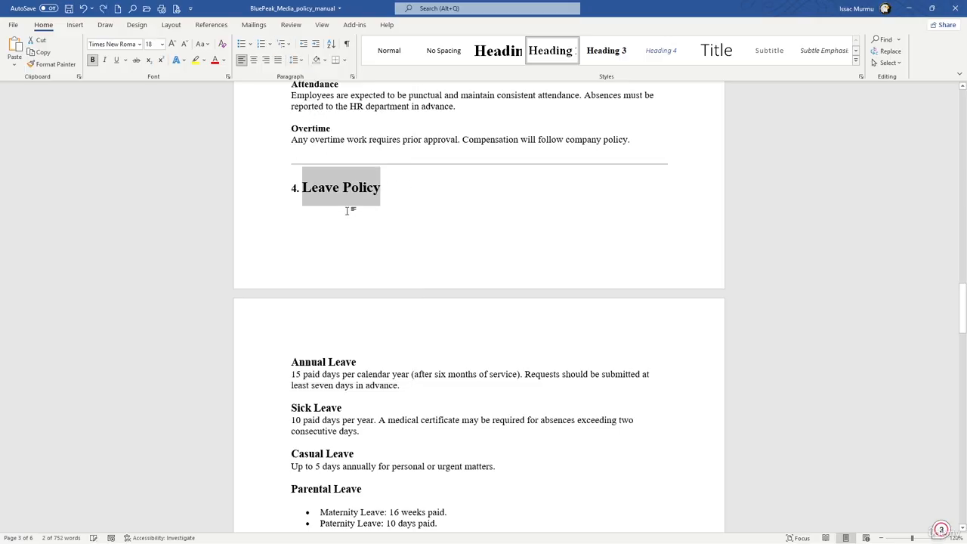
scroll(346, 211, "down", 4)
left_click(355, 190)
left_click(354, 189, "ctrl")
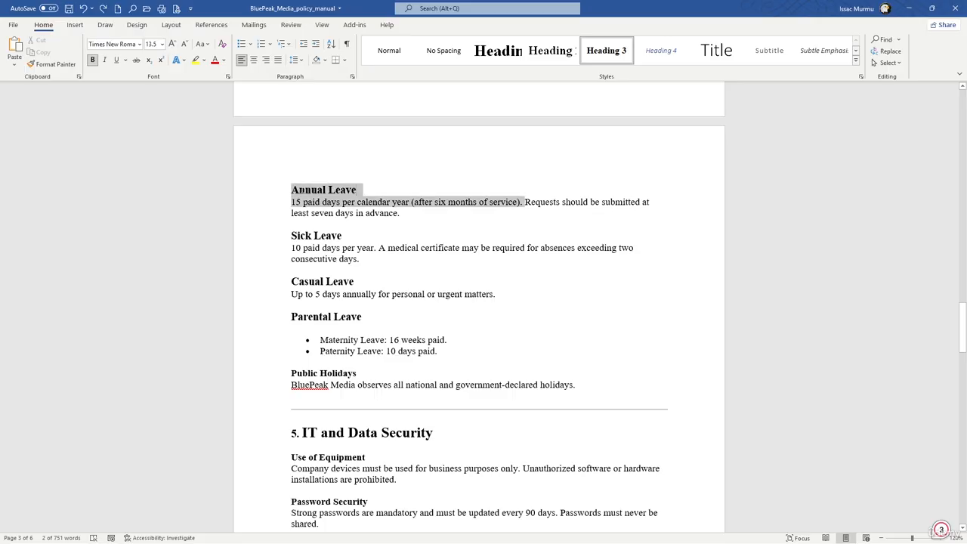
left_click(362, 190)
left_click_drag(357, 189, 302, 189)
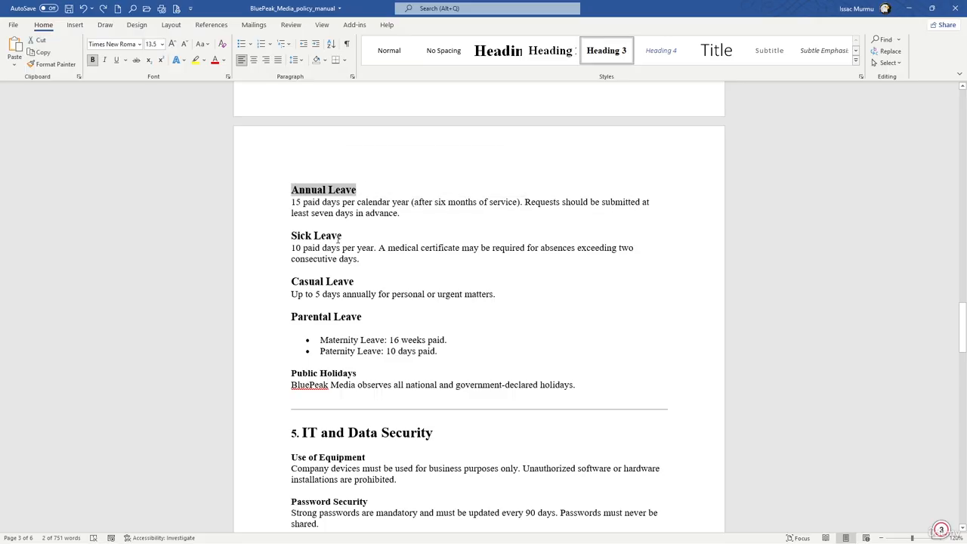
left_click(292, 236, "shift")
left_click_drag(302, 239, 342, 240)
- Number the Annual Leave, Sick Leave, Casual Leave and Parental Leave subheadings 1 to 4 as one list and review the surrounding sections
left_click(357, 188)
left_click_drag(358, 188, 292, 189)
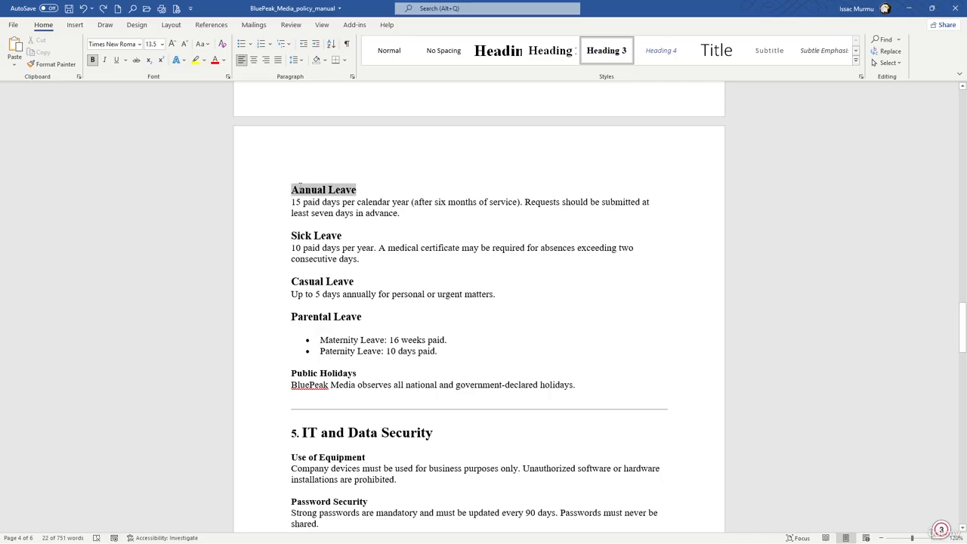
left_click_drag(343, 236, 291, 236)
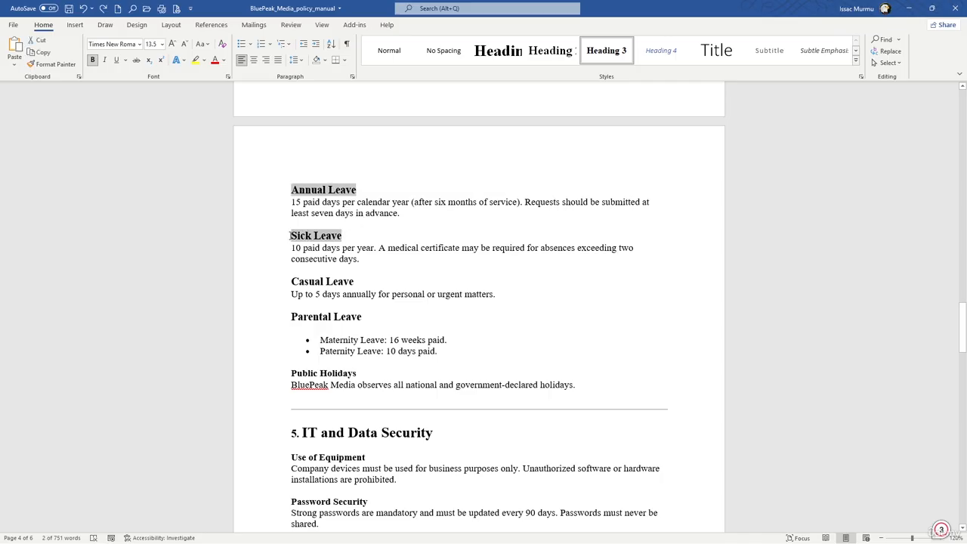
left_click_drag(357, 281, 296, 287)
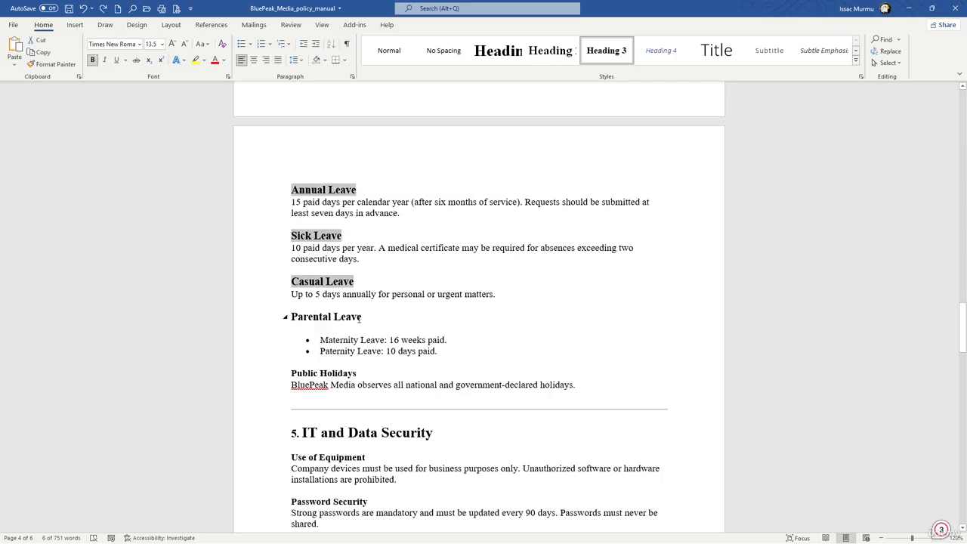
left_click_drag(360, 318, 292, 319)
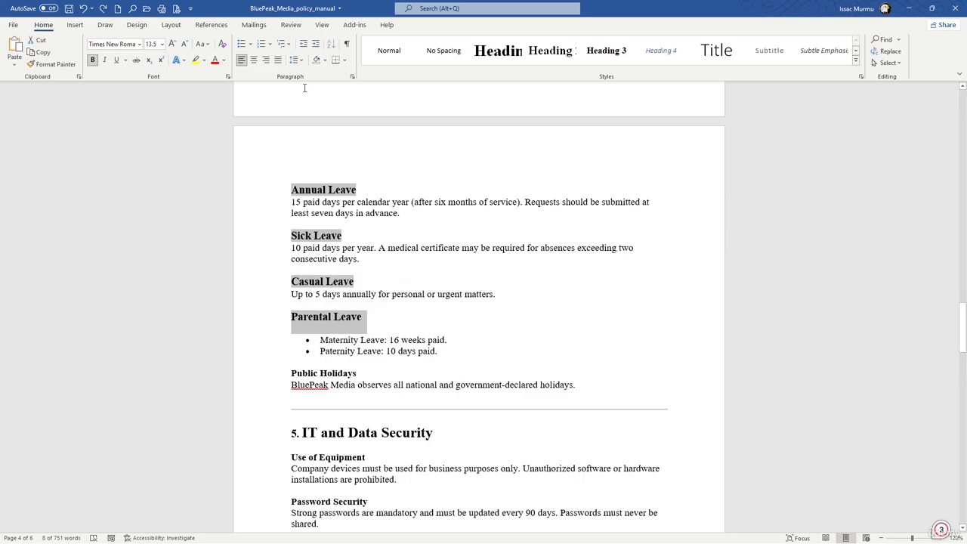
left_click(270, 44)
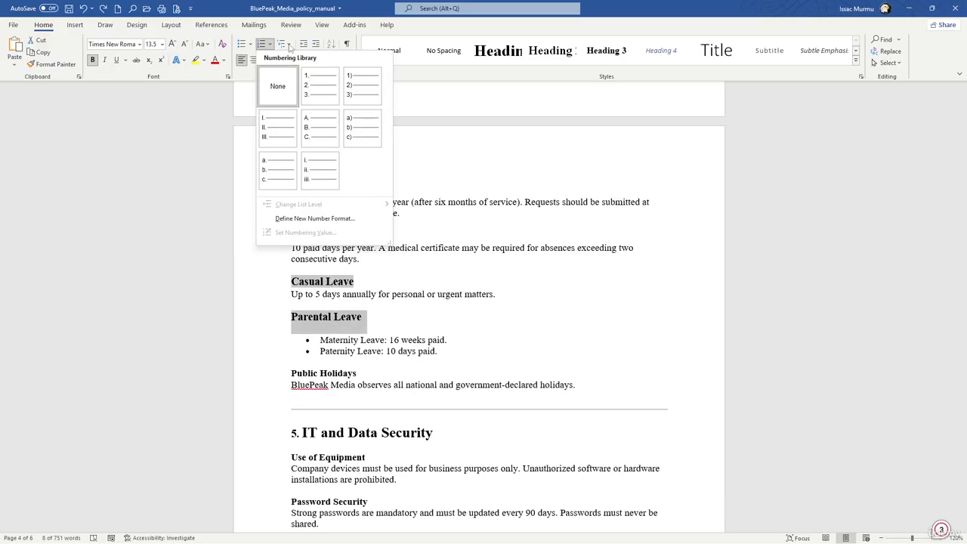
left_click(302, 111)
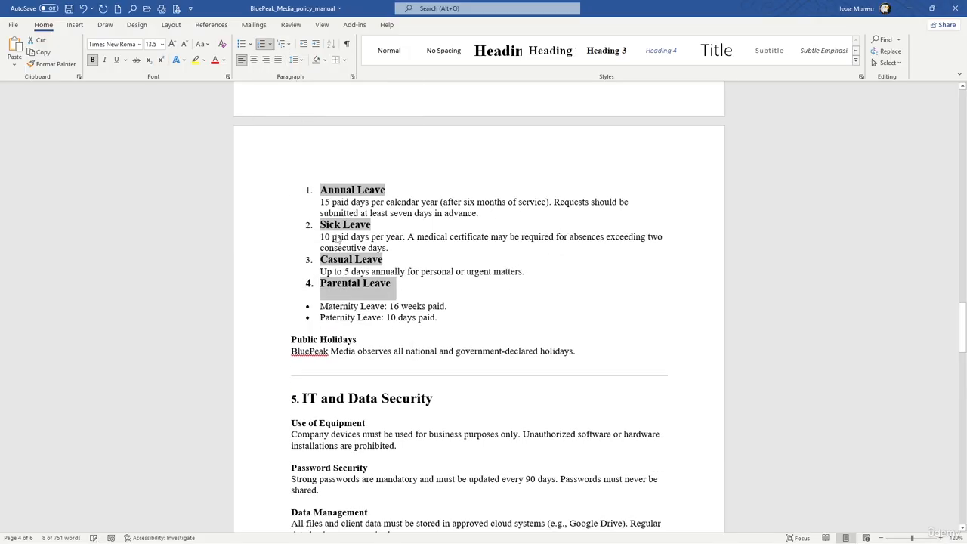
scroll(375, 233, "up", 4)
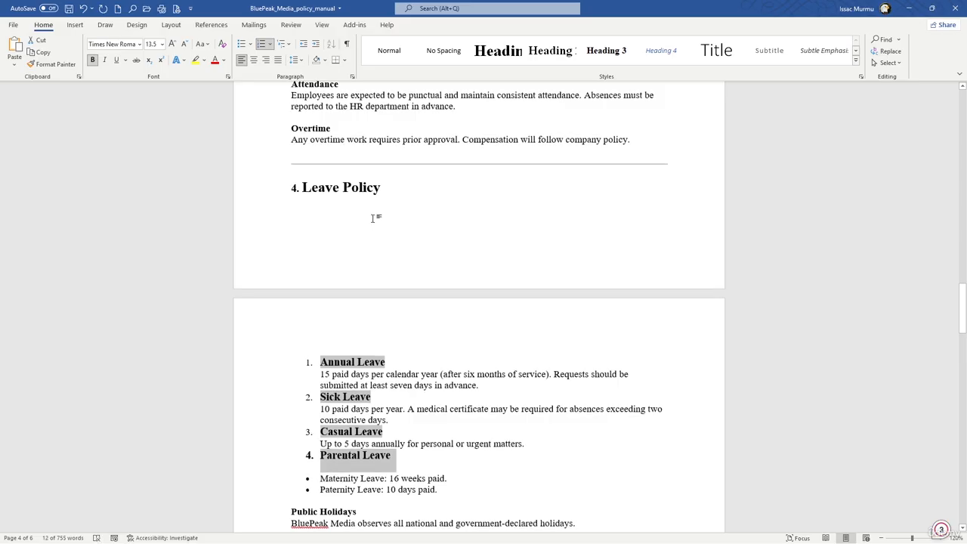
scroll(374, 218, "down", 8)
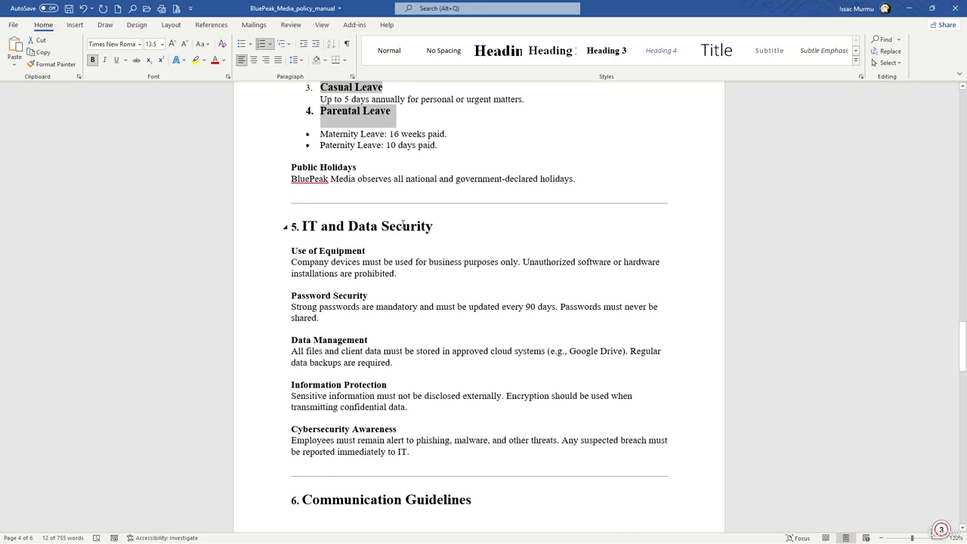
- Examine the headings, subheadings and page layout of the sections from Code of Conduct through Health, Safety, and Well-being
scroll(392, 220, "up", 4)
scroll(392, 220, "up", 6)
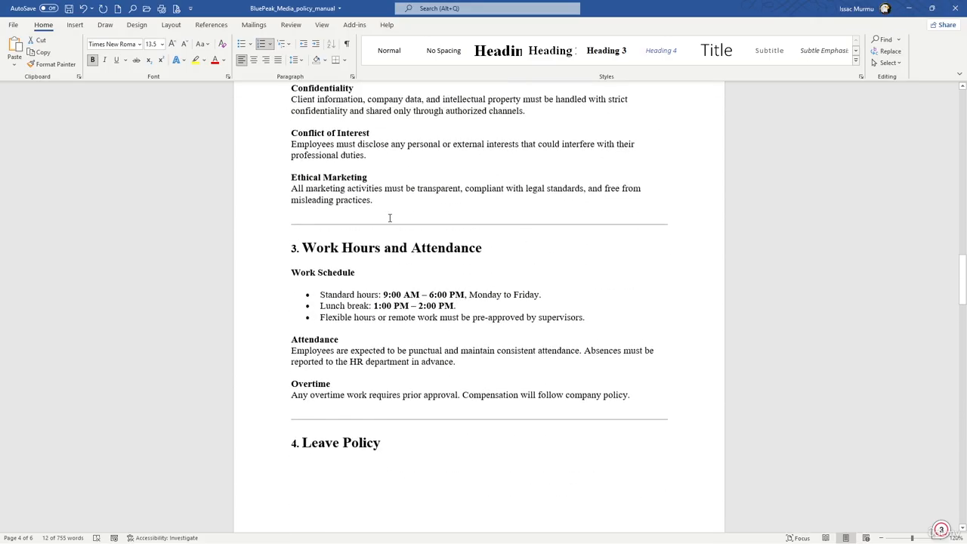
scroll(390, 220, "down", 15)
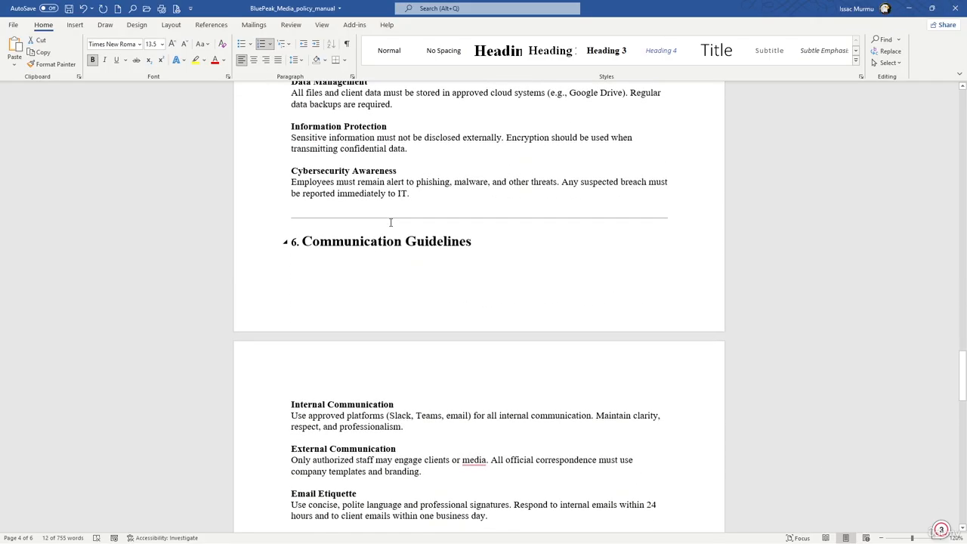
scroll(390, 222, "up", 6)
scroll(391, 221, "up", 2)
scroll(391, 222, "down", 15)
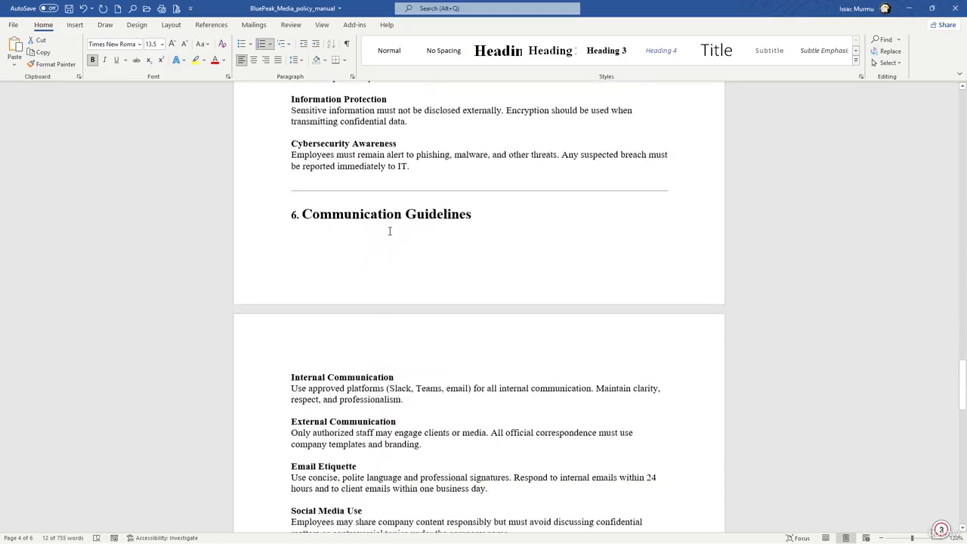
scroll(390, 232, "down", 1)
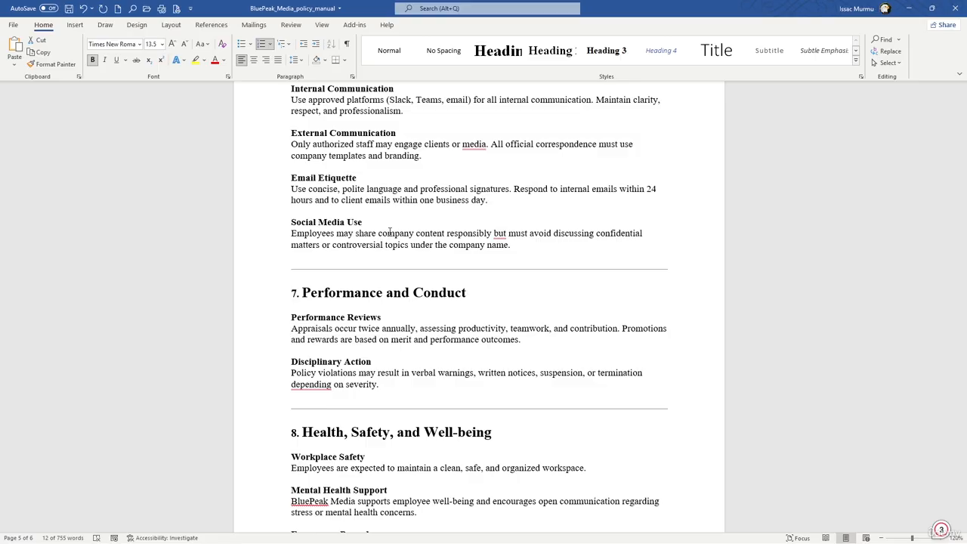
scroll(390, 232, "up", 10)
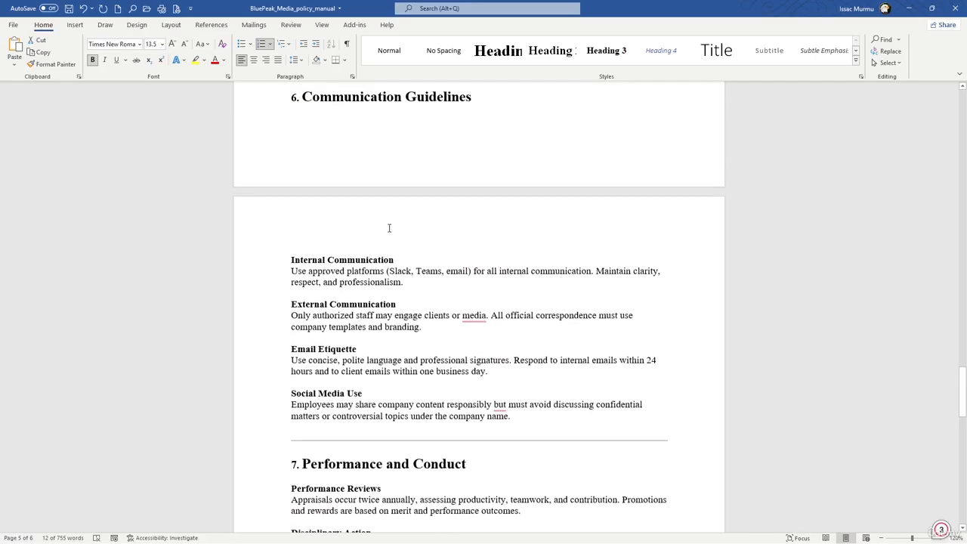
scroll(390, 228, "up", 2)
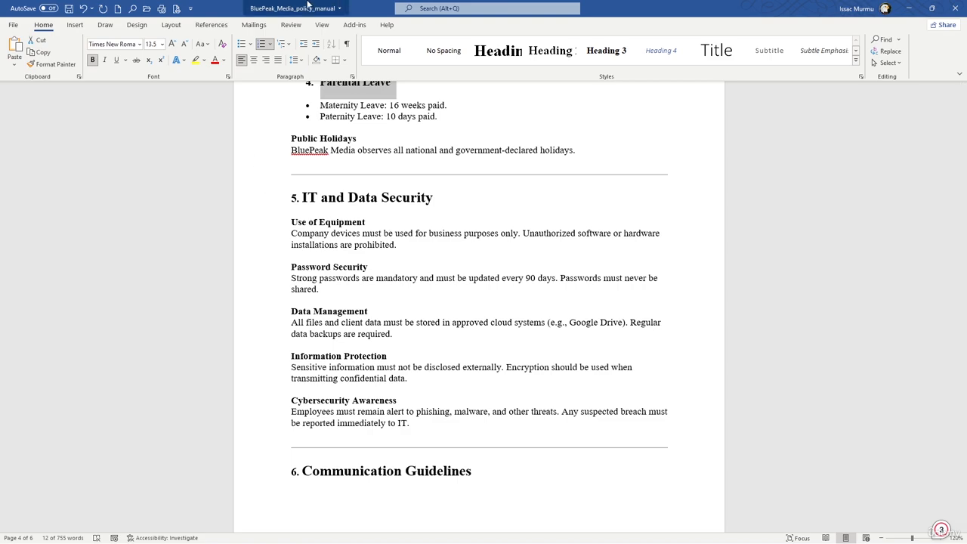
left_click(363, 232)
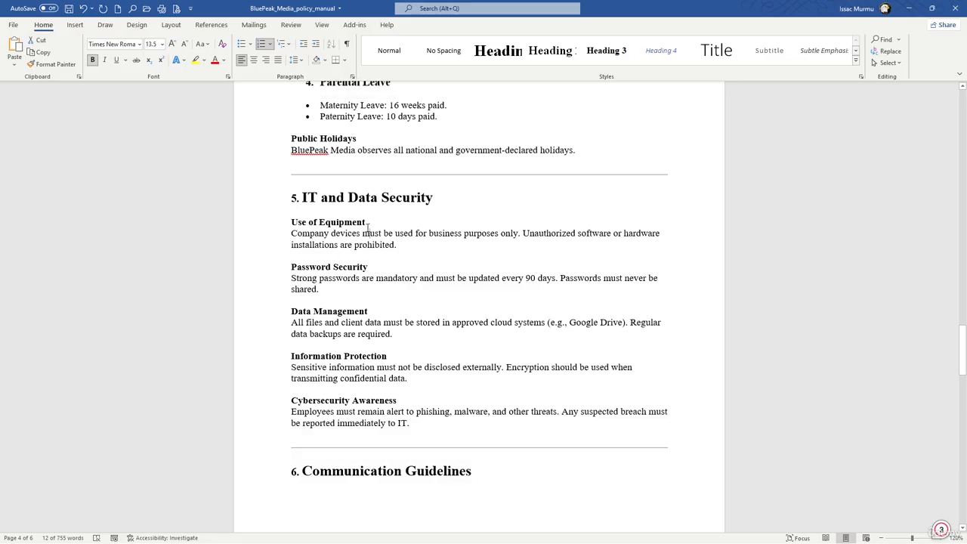
- Delete the horizontal line above the Leave Policy heading
scroll(364, 223, "up", 5)
scroll(363, 216, "up", 3)
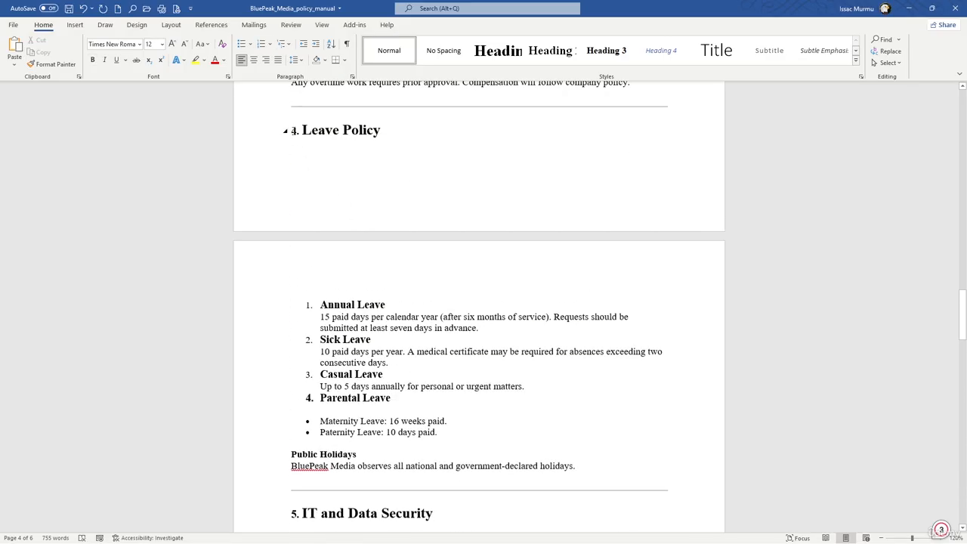
left_click(302, 119)
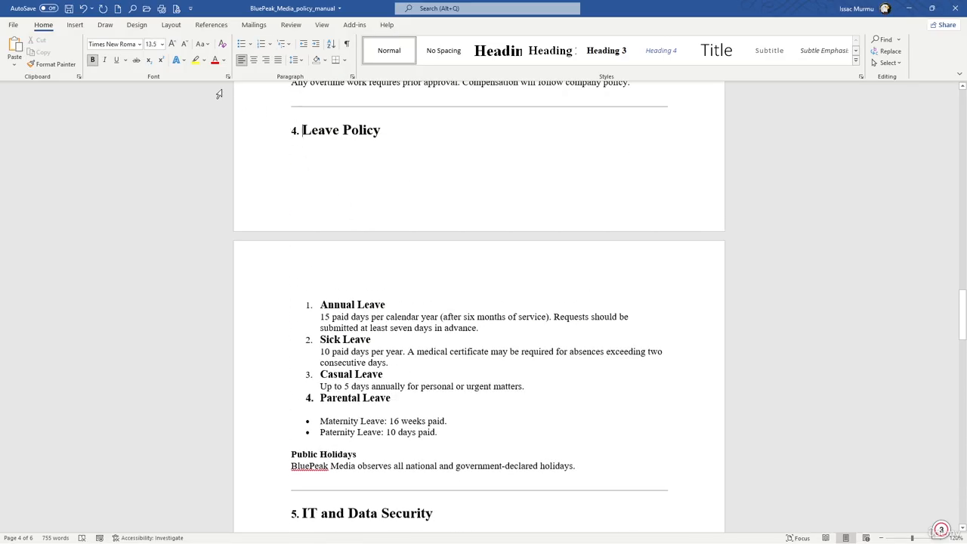
left_click(266, 110)
key("Delete")
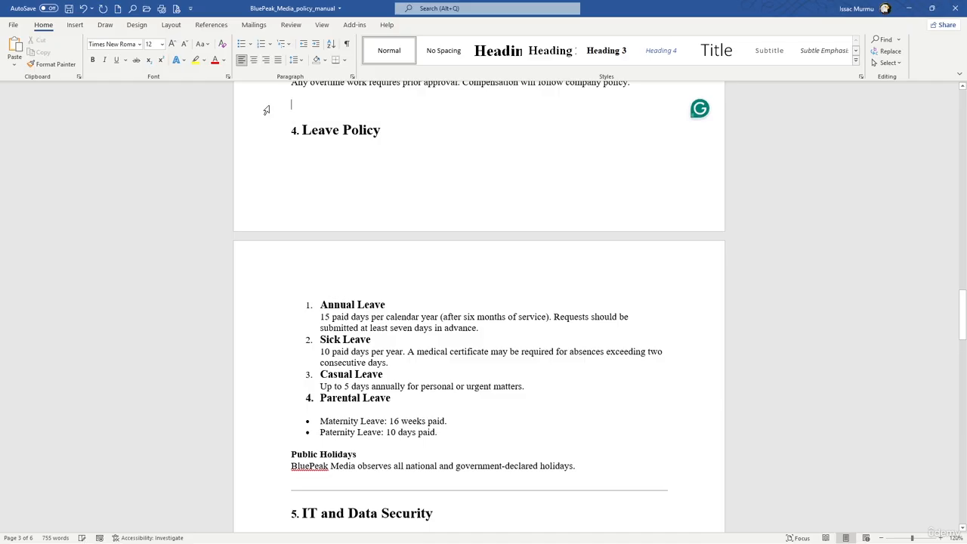
- Insert a page break before the Leave Policy heading
left_click(163, 25)
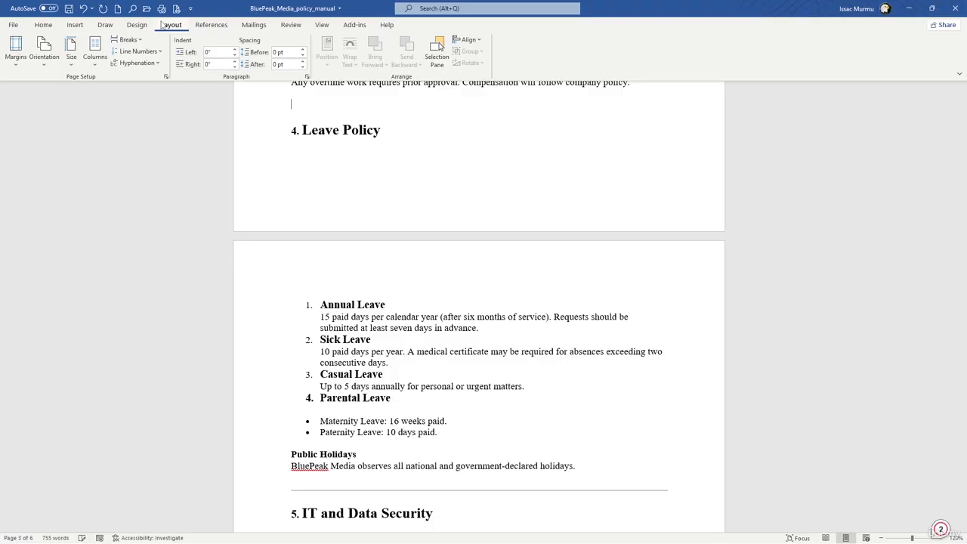
left_click(127, 42)
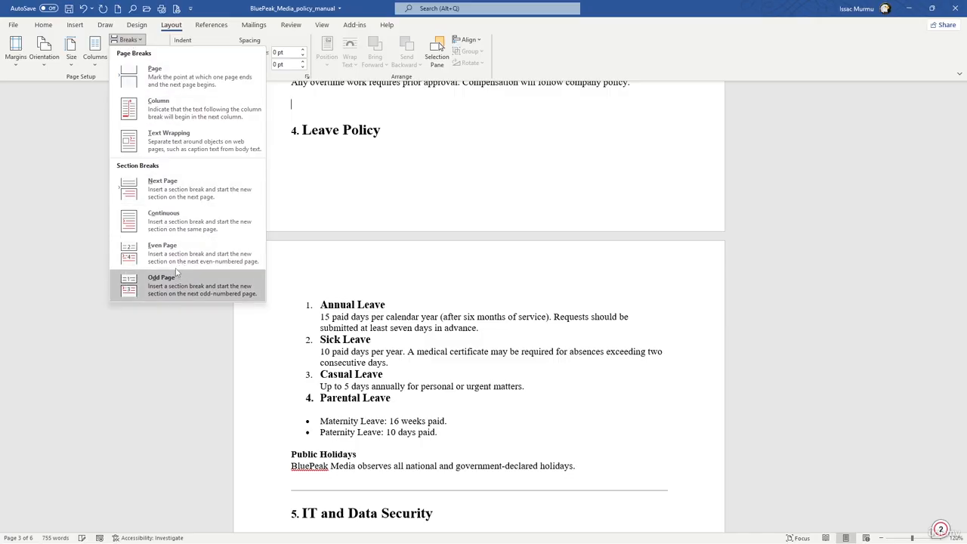
left_click(178, 79)
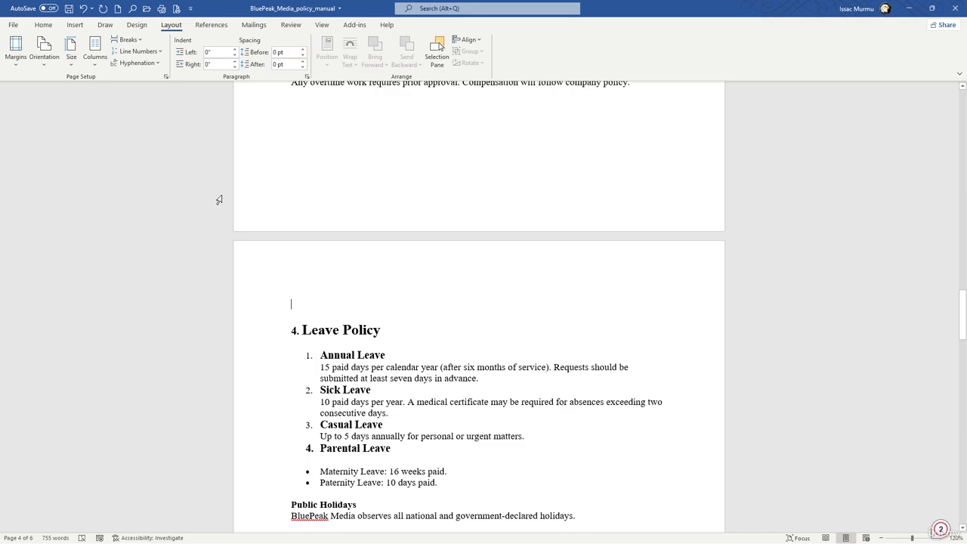
- Append "-Policy Manul" to the BluePeak Media title above the Introduction section
scroll(218, 199, "up", 8)
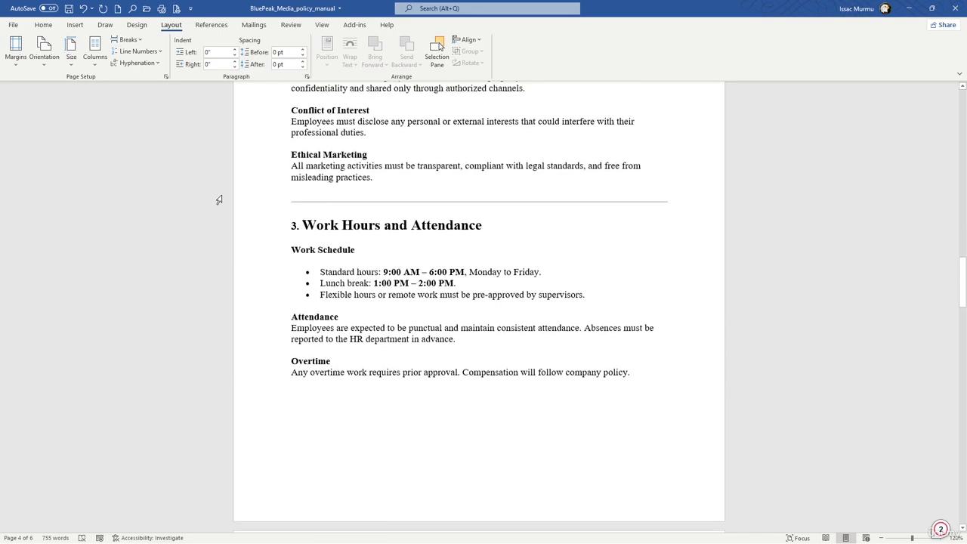
scroll(219, 200, "up", 8)
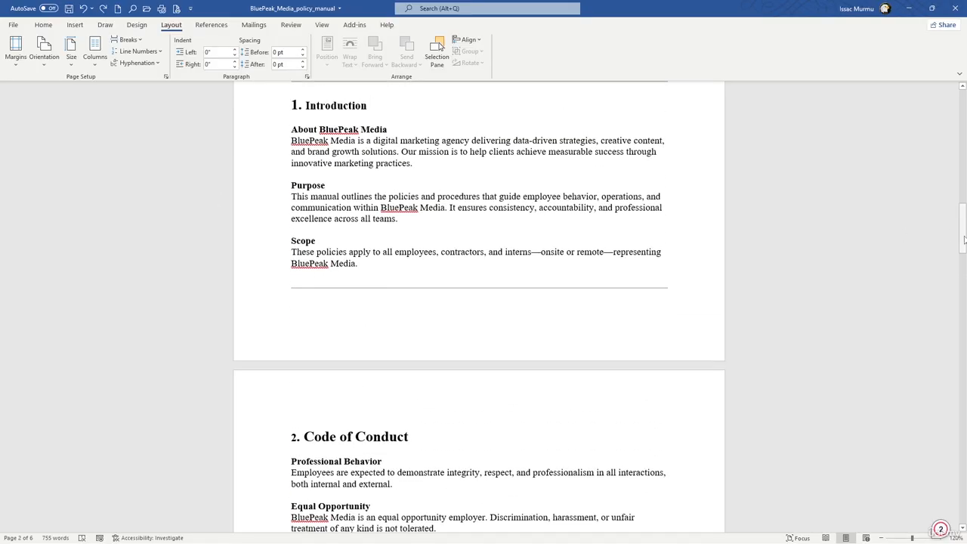
mouse_move(962, 240)
left_mouse_down()
mouse_move(960, 170)
mouse_move(960, 234)
left_mouse_up()
left_click(376, 96)
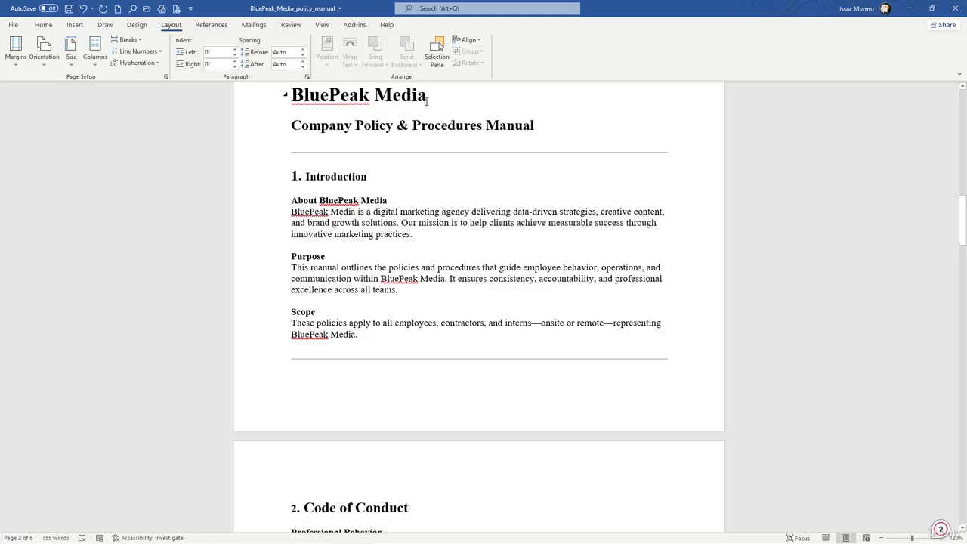
type("-")
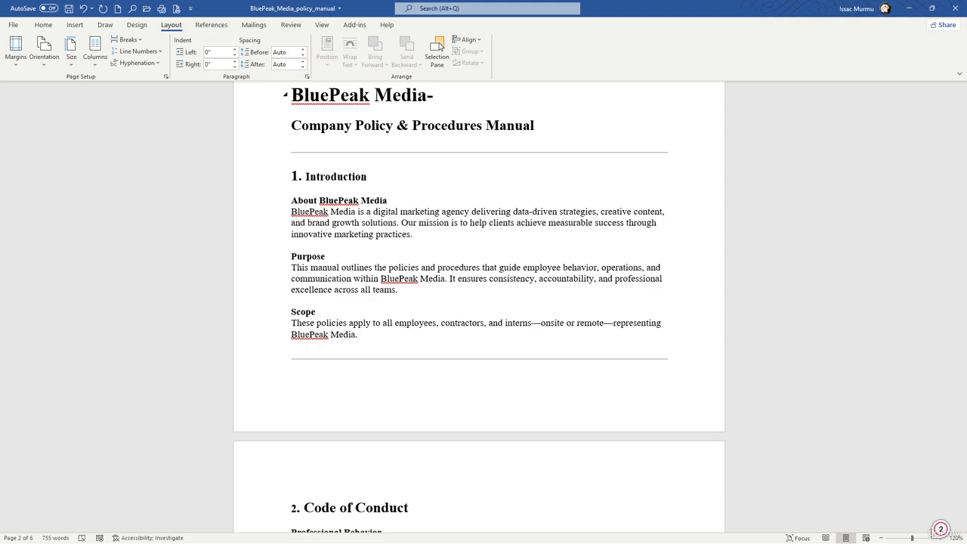
type("Policy Man")
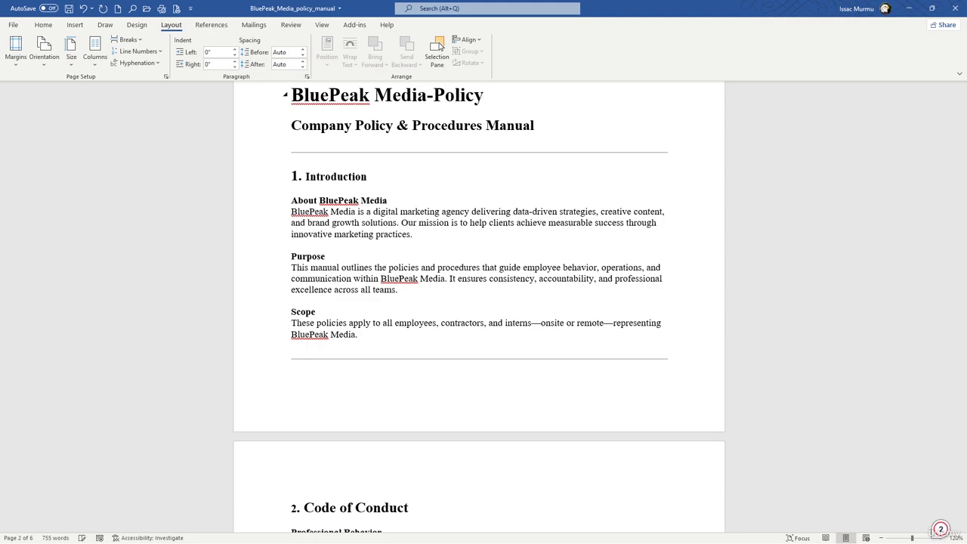
type("u")
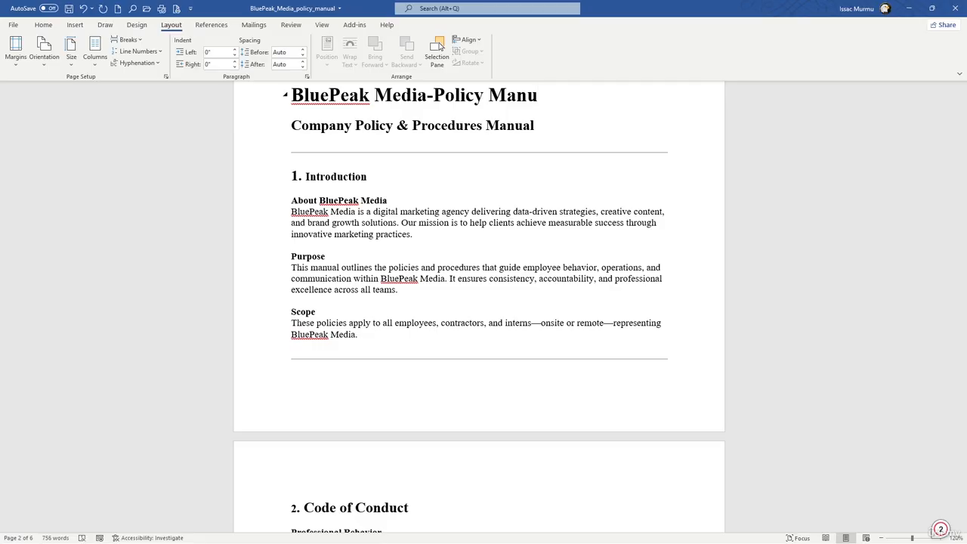
type("l")
- Add centred page numbers in the footer using the Plain Number 2 style
left_click(71, 26)
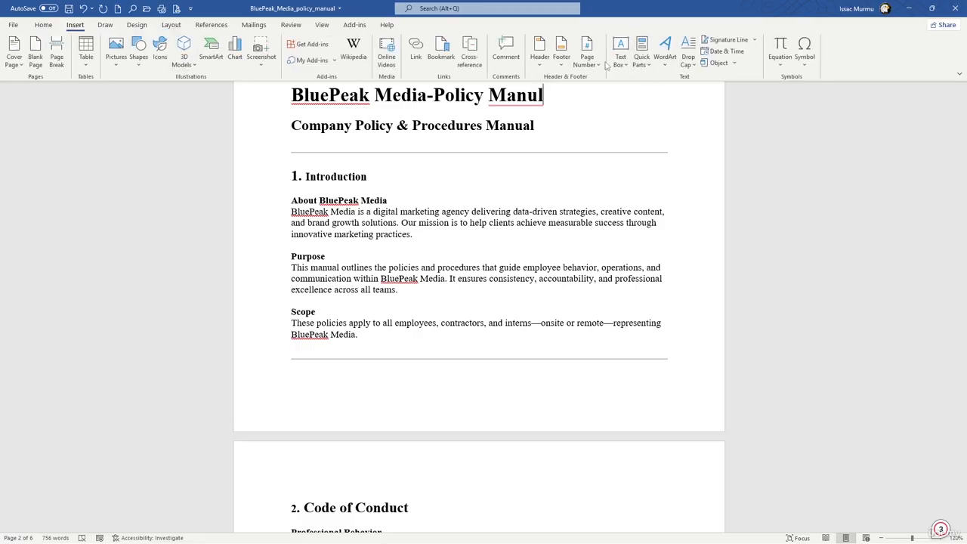
left_click(592, 63)
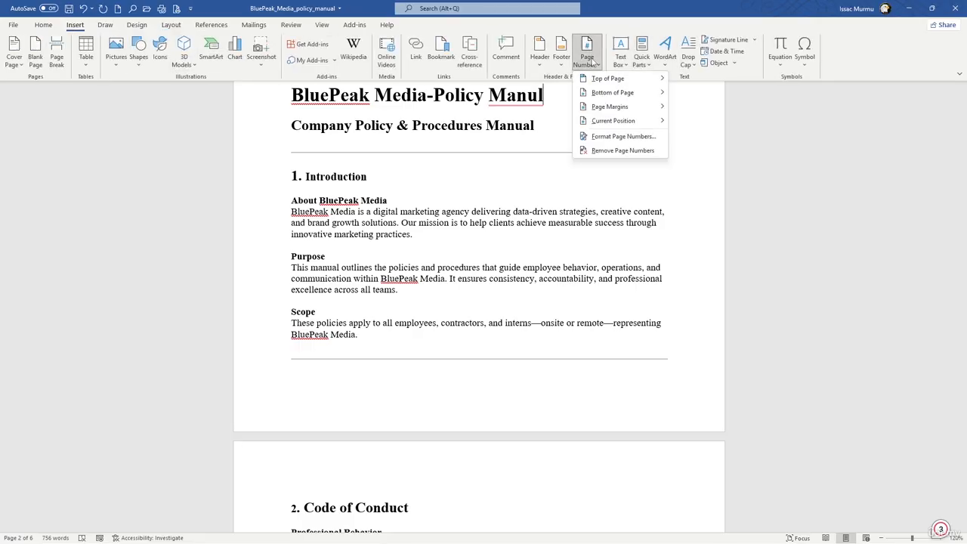
mouse_move(606, 93)
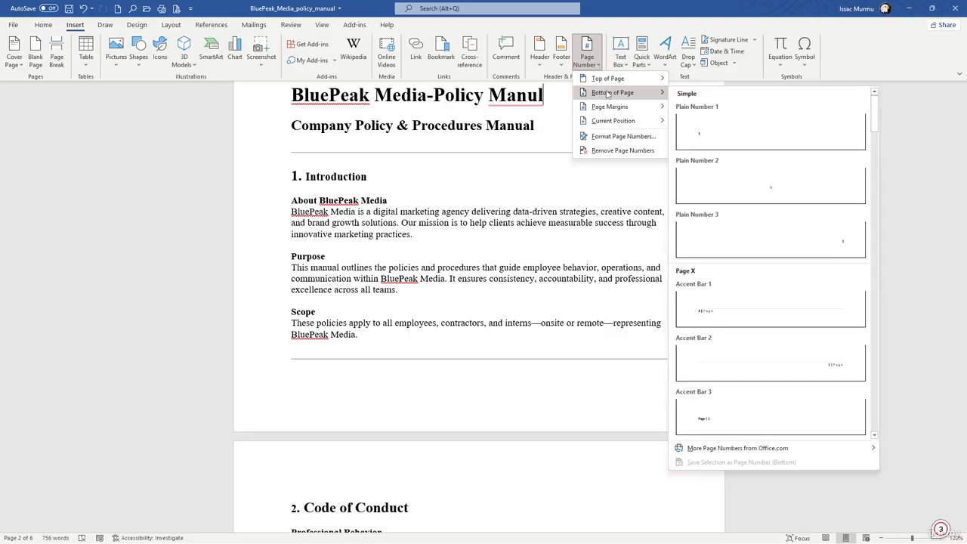
left_click(726, 175)
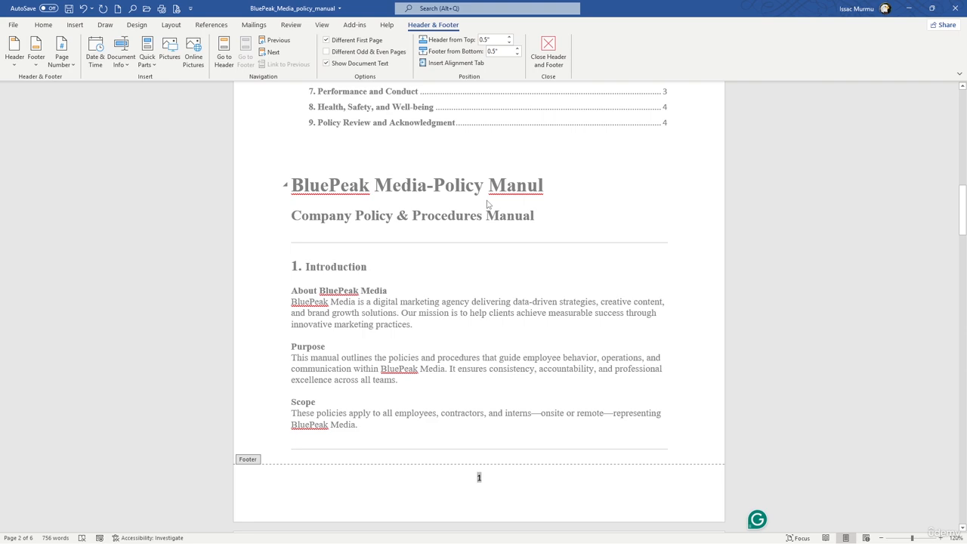
scroll(455, 278, "down", 2)
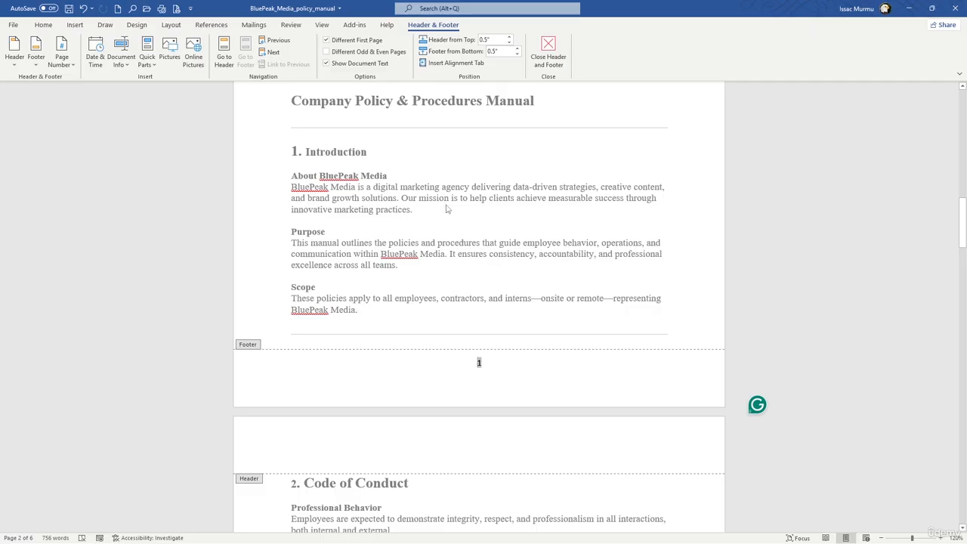
- Start inserting a picture from this device on the cover page and open the Downloads folder on New Volume (D:)
scroll(450, 206, "up", 3)
scroll(449, 205, "up", 15)
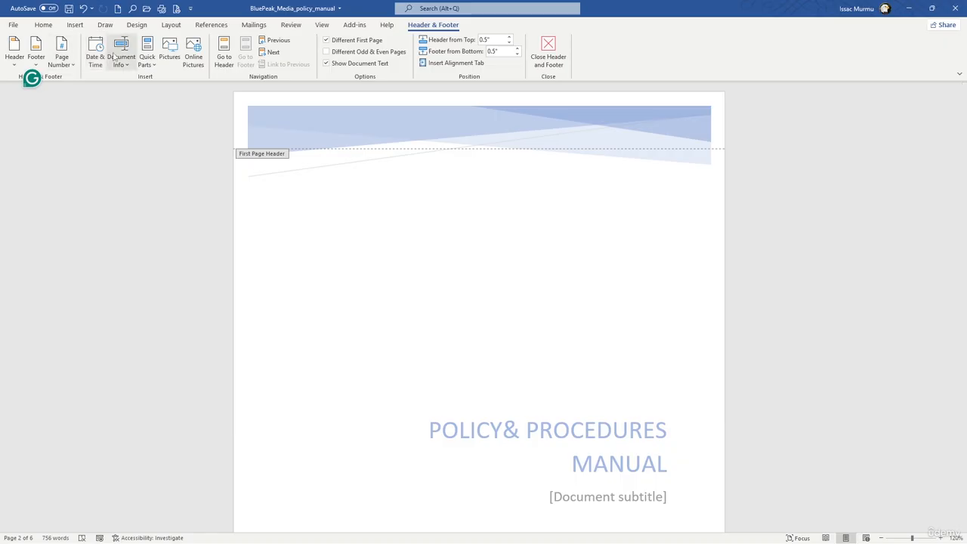
left_click(75, 25)
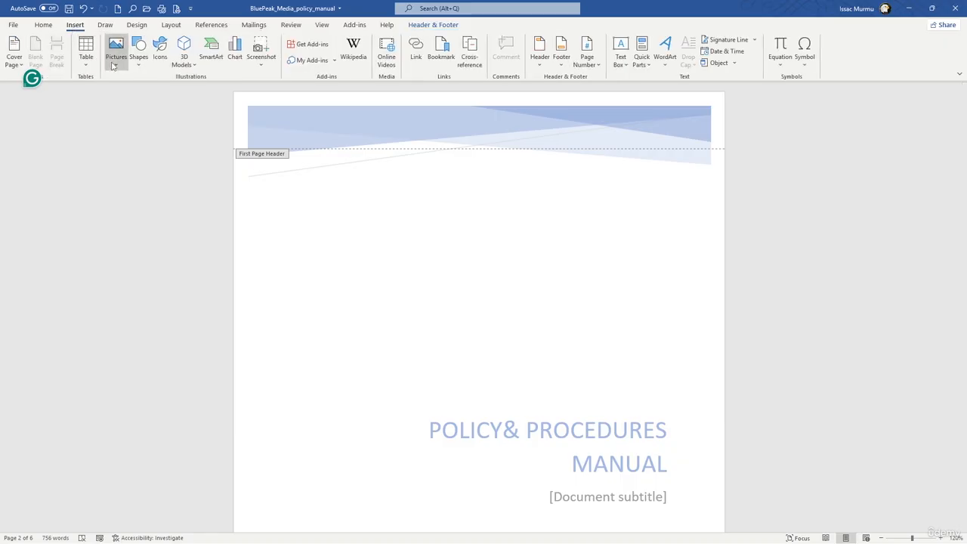
left_click(116, 56)
left_click(130, 96)
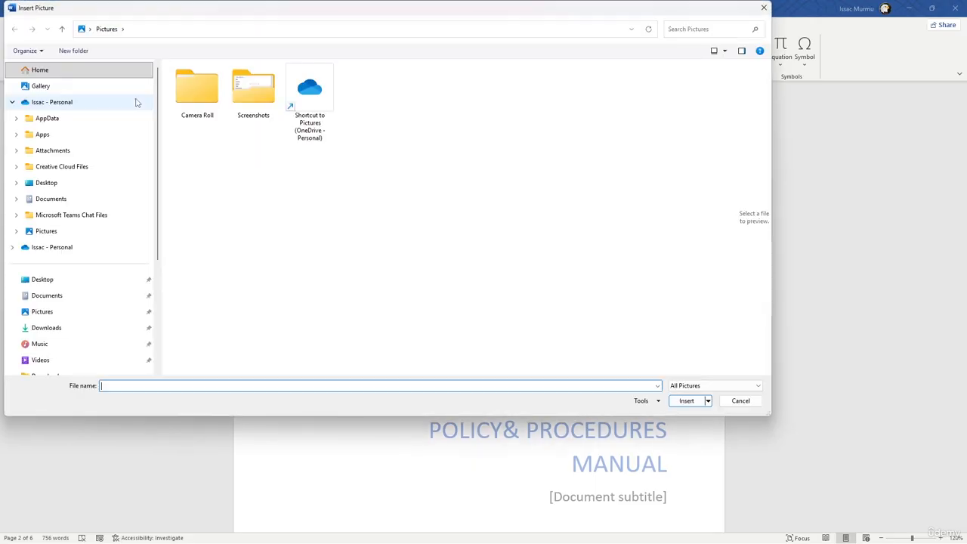
scroll(91, 234, "down", 2)
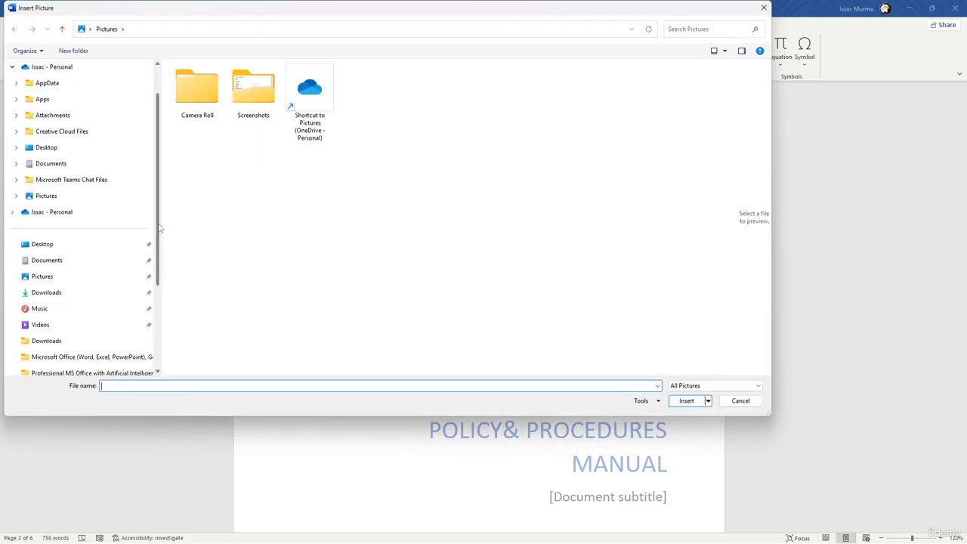
left_click(70, 277)
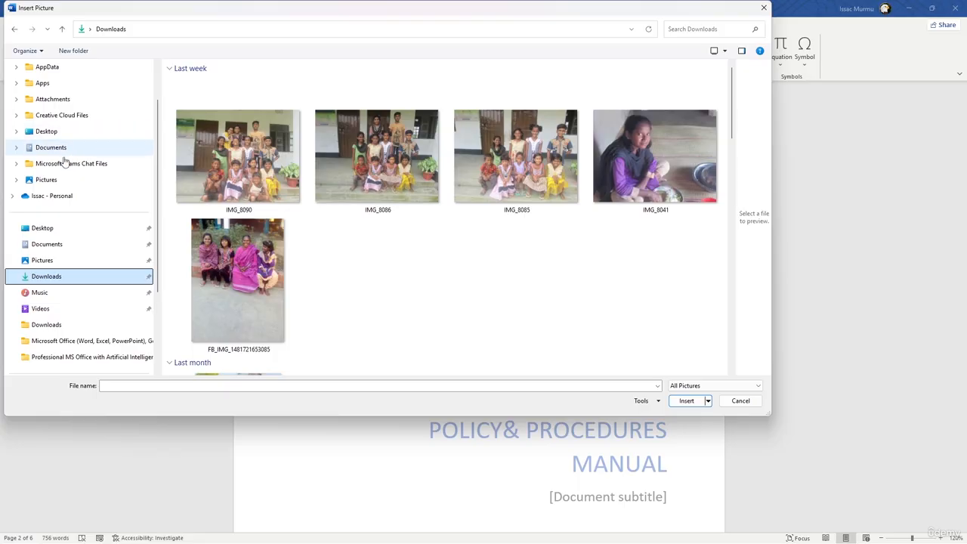
scroll(64, 130, "up", 1)
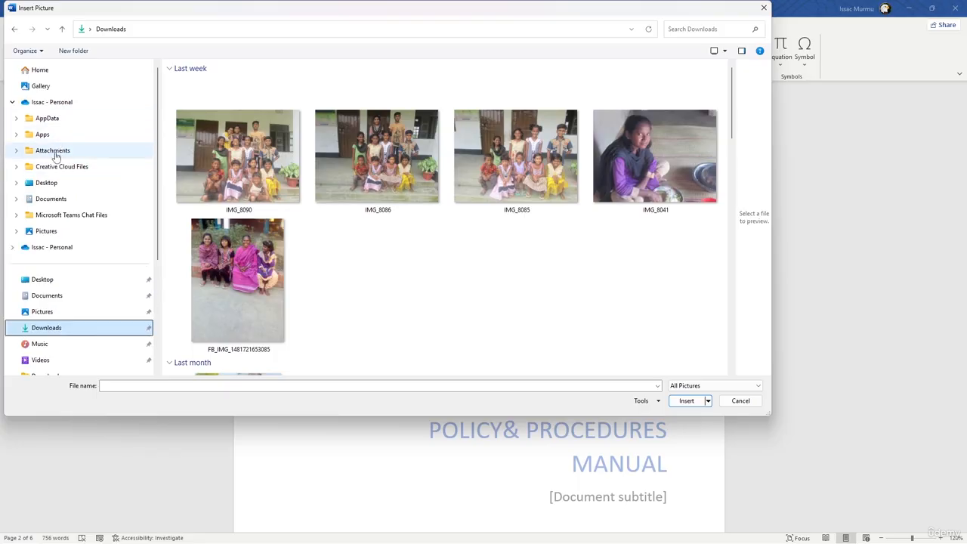
scroll(56, 162, "down", 2)
left_click(70, 198)
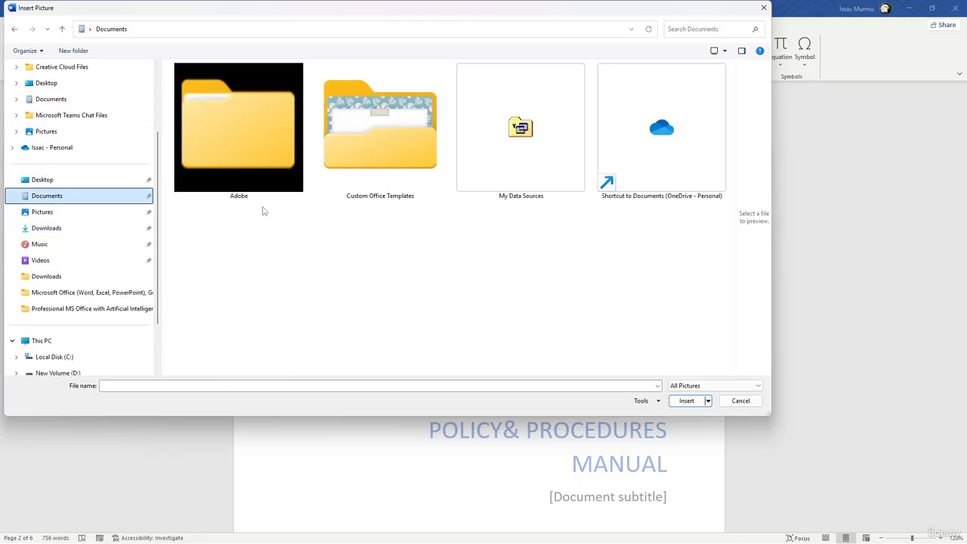
left_click(46, 277)
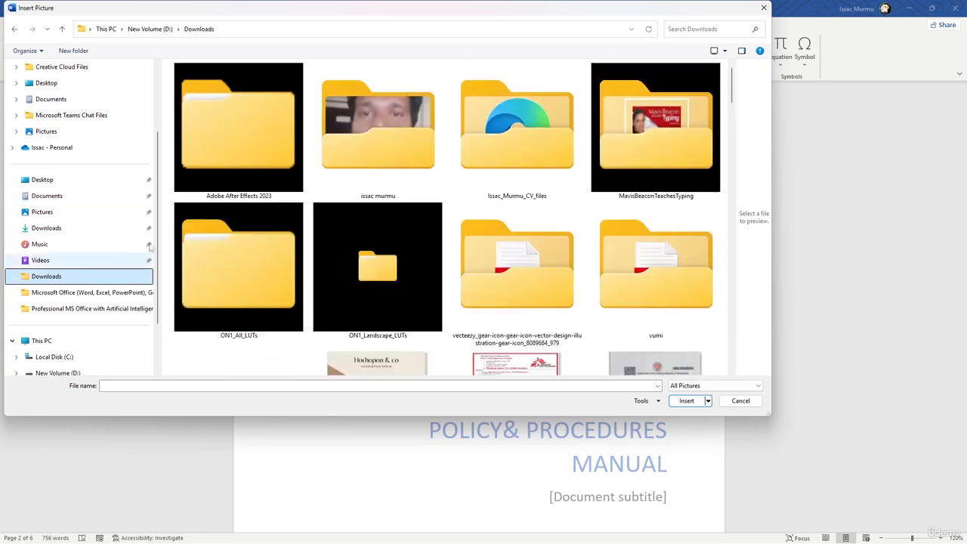
- Look through the pictures in the Downloads folder on New Volume (D:) for a company logo
scroll(365, 187, "down", 2)
scroll(364, 187, "down", 5)
scroll(370, 184, "down", 3)
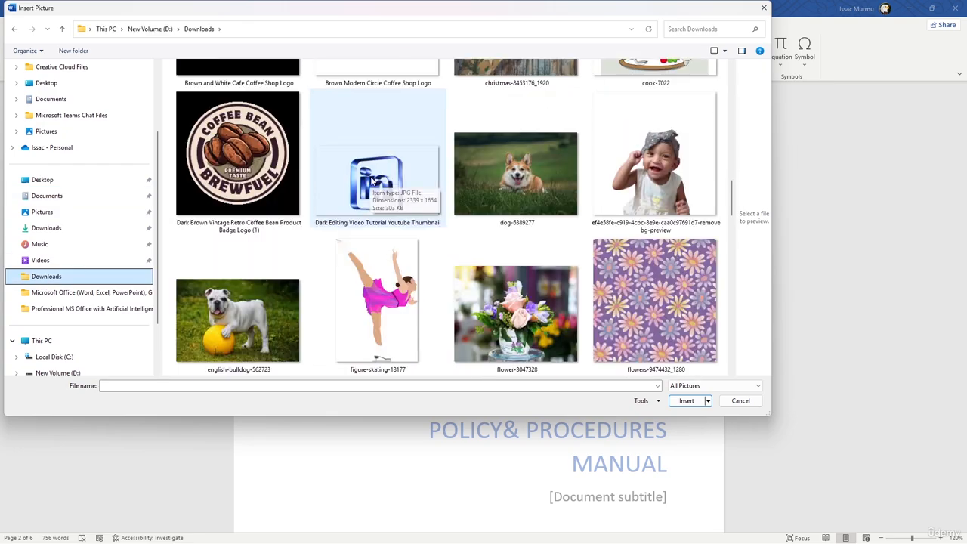
scroll(374, 181, "down", 3)
scroll(374, 179, "down", 10)
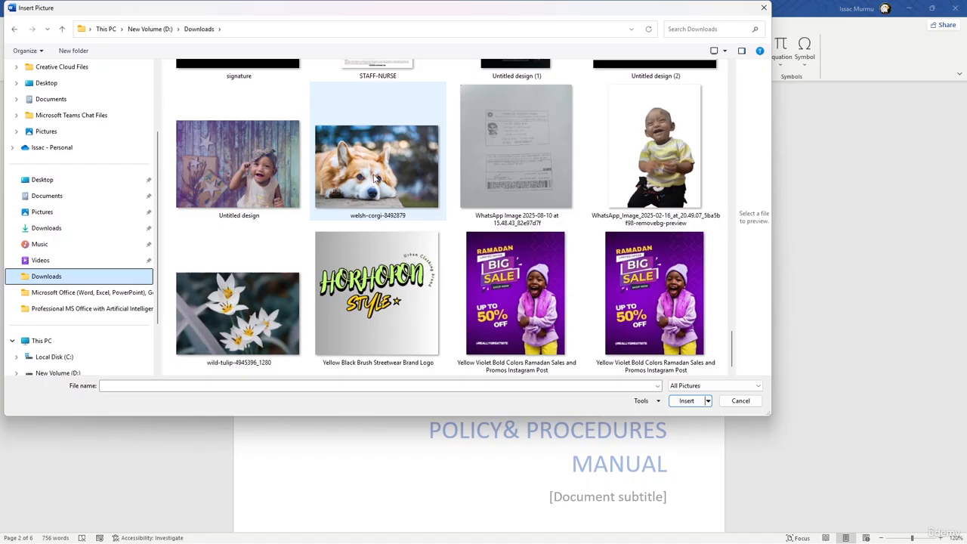
scroll(376, 179, "up", 8)
scroll(374, 179, "up", 6)
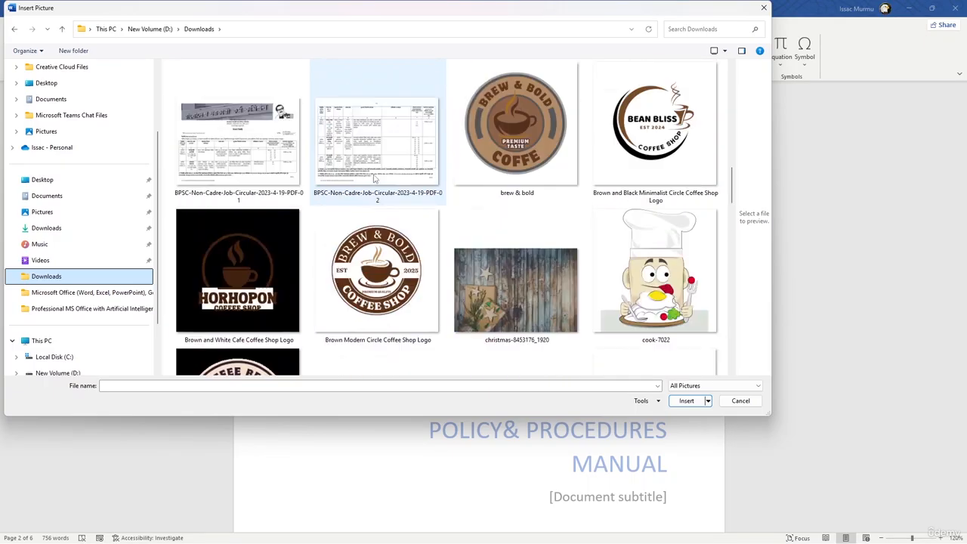
scroll(374, 178, "up", 5)
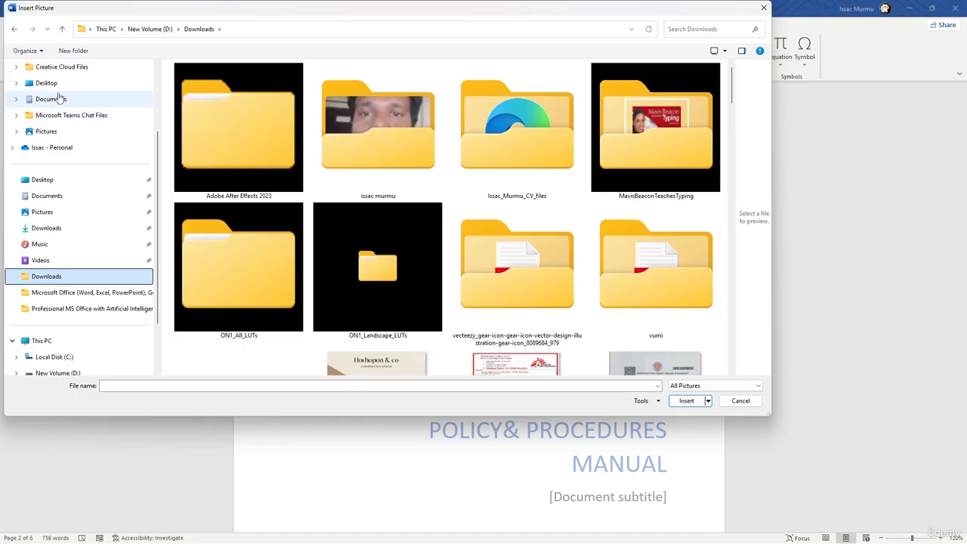
- Look through the OneDrive Desktop and Documents folders for a logo picture
scroll(55, 199, "up", 3)
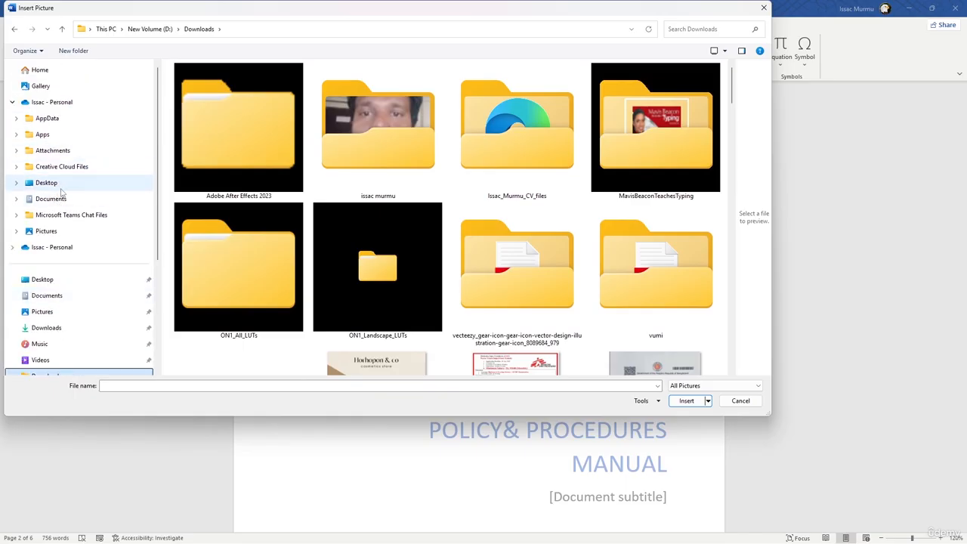
left_click(59, 185)
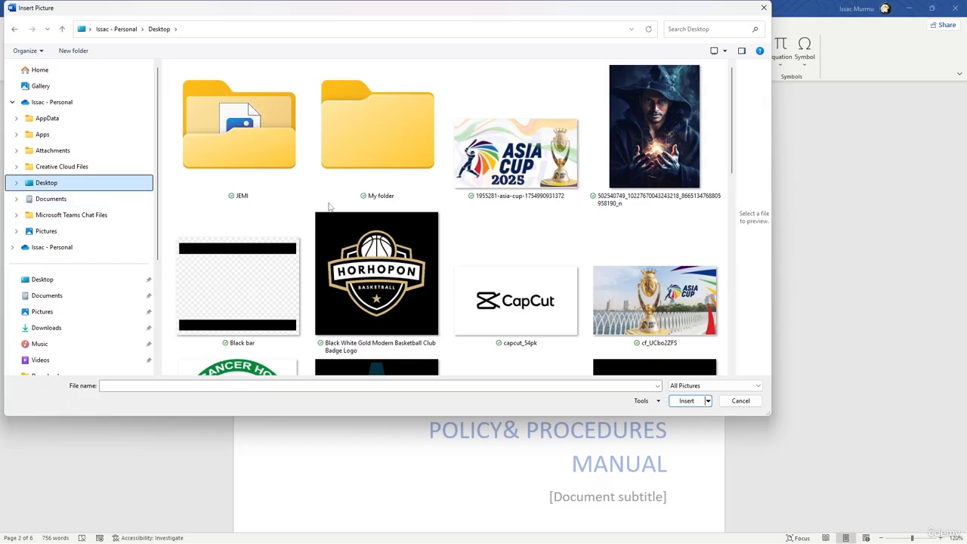
scroll(340, 207, "down", 3)
scroll(359, 203, "down", 3)
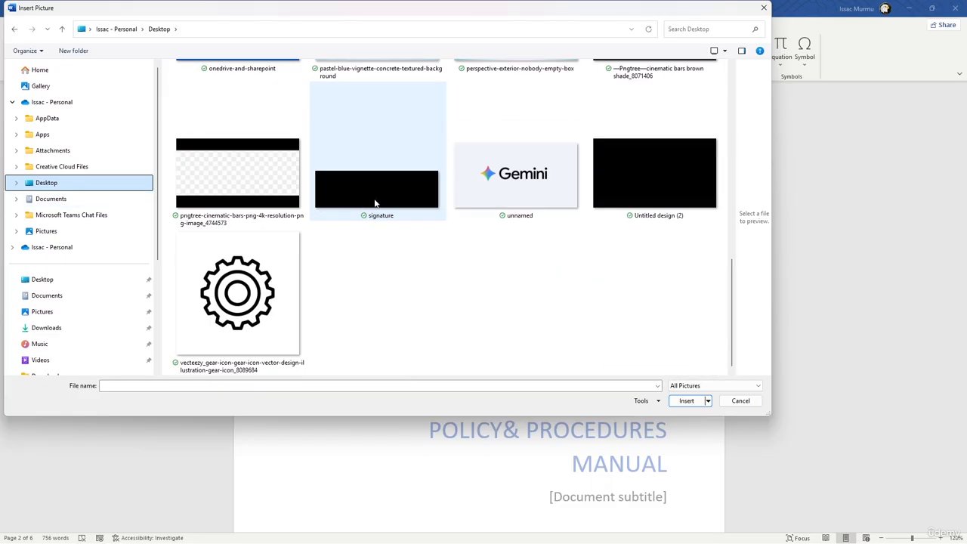
scroll(375, 203, "up", 3)
scroll(375, 203, "up", 3)
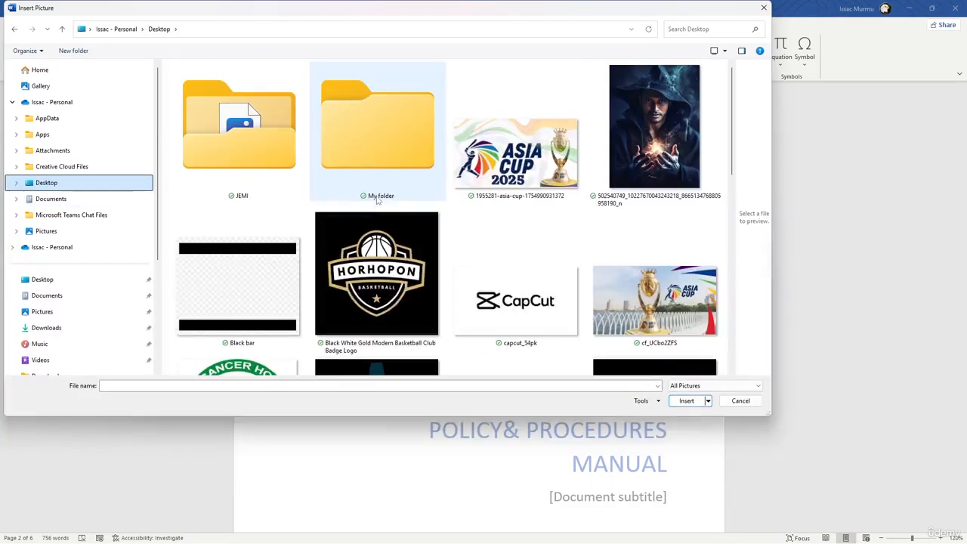
left_click(89, 198)
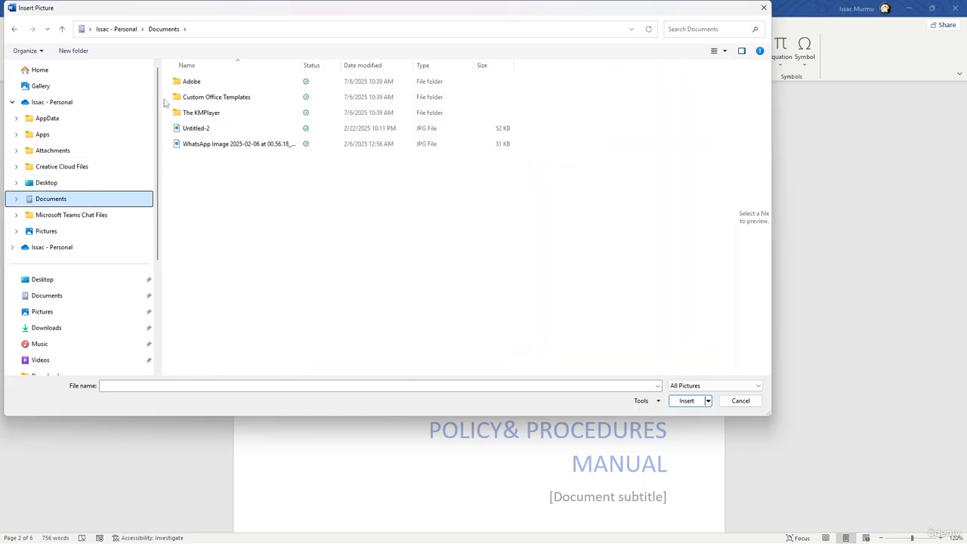
left_click(713, 50)
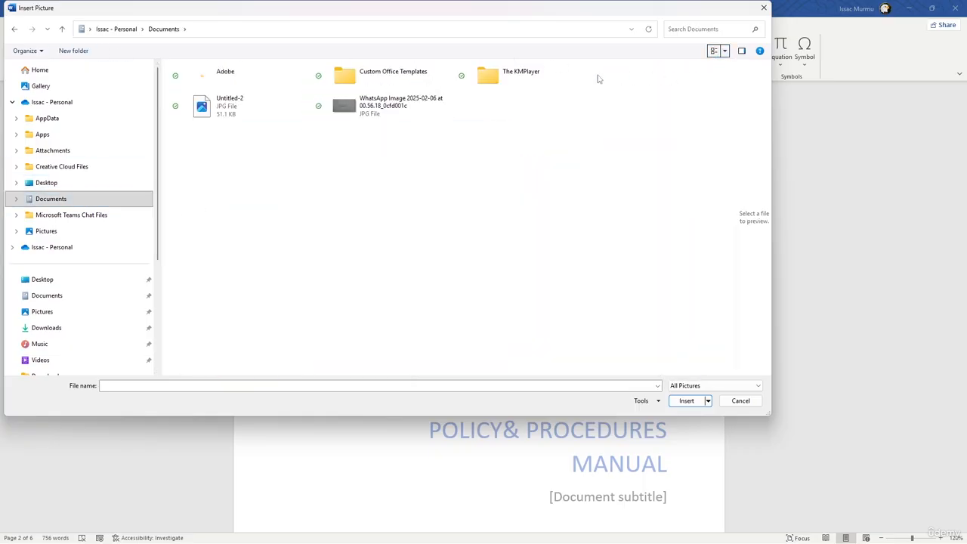
left_click(14, 29)
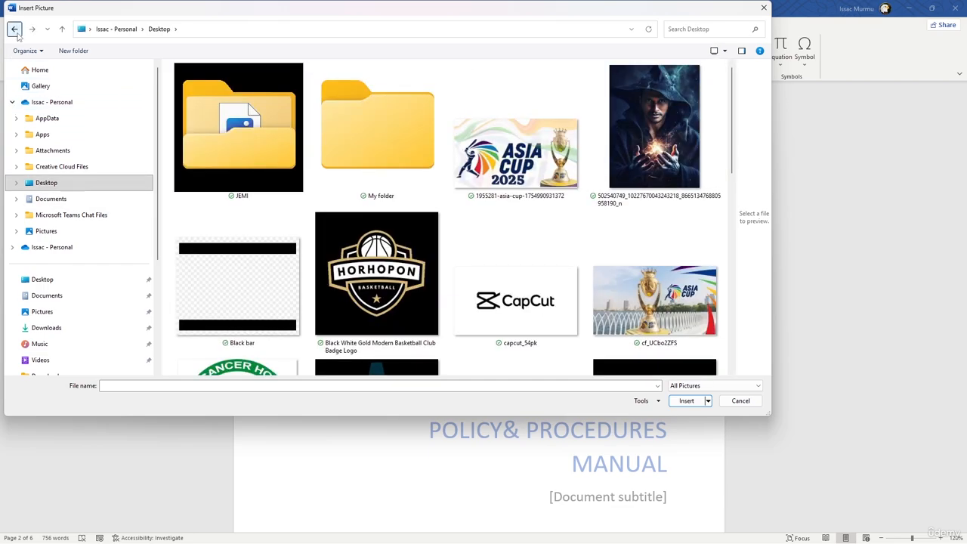
scroll(254, 132, "down", 7)
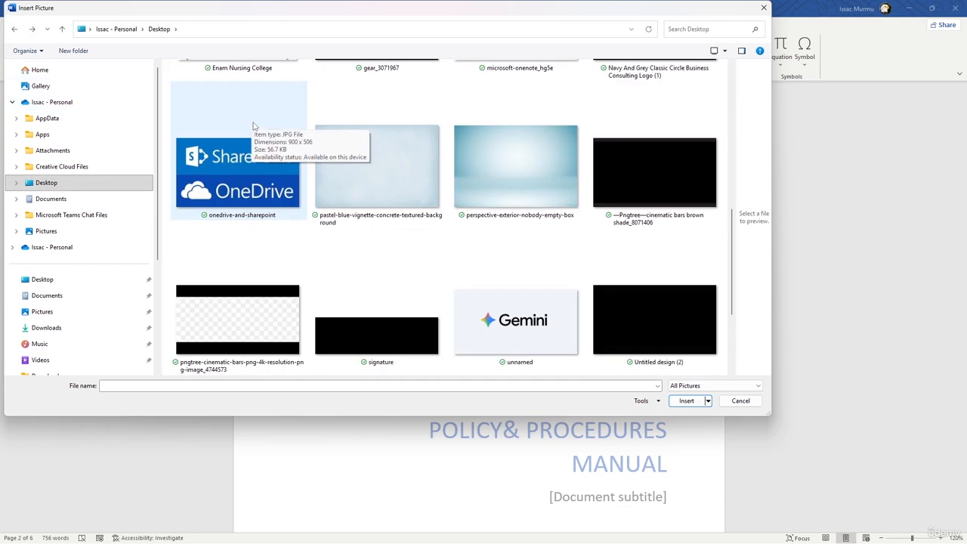
scroll(269, 130, "up", 5)
scroll(269, 130, "up", 2)
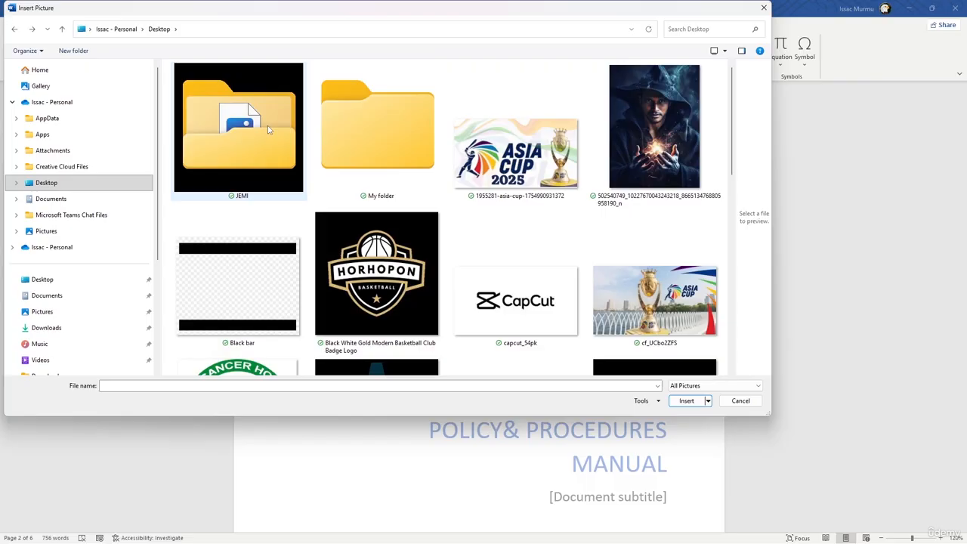
- Check the pinned Documents, Downloads and Pictures folders for a logo, and cancel the picture insertion
left_click(47, 297)
left_click(50, 330)
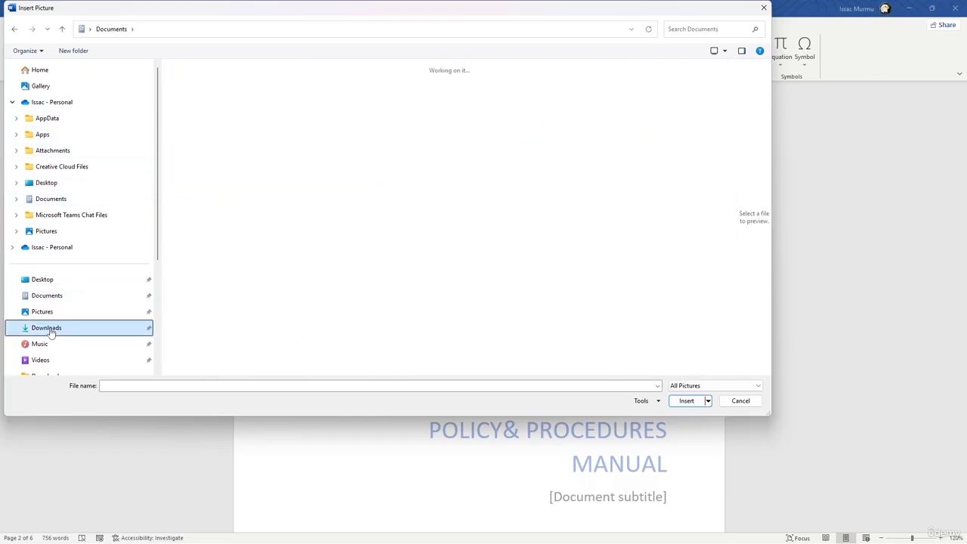
left_click(50, 312)
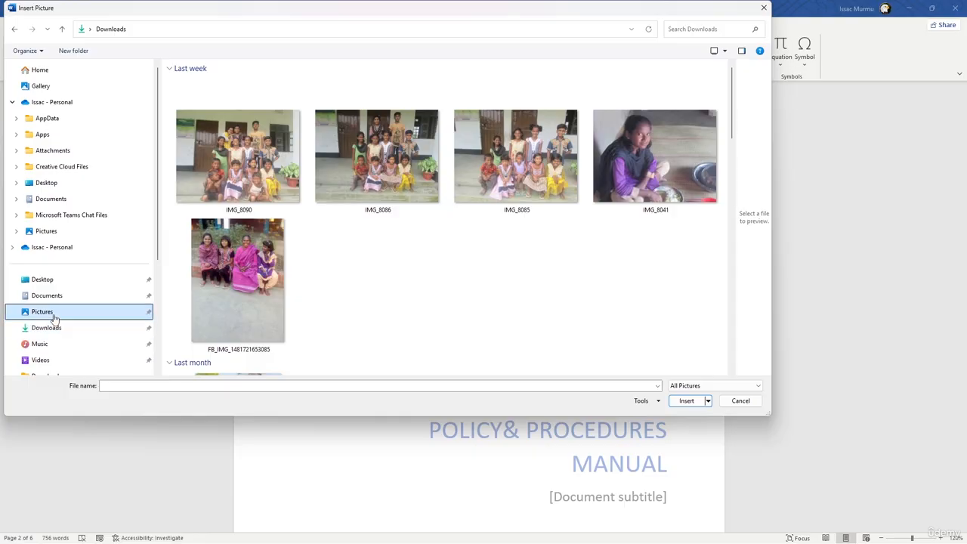
scroll(74, 259, "down", 3)
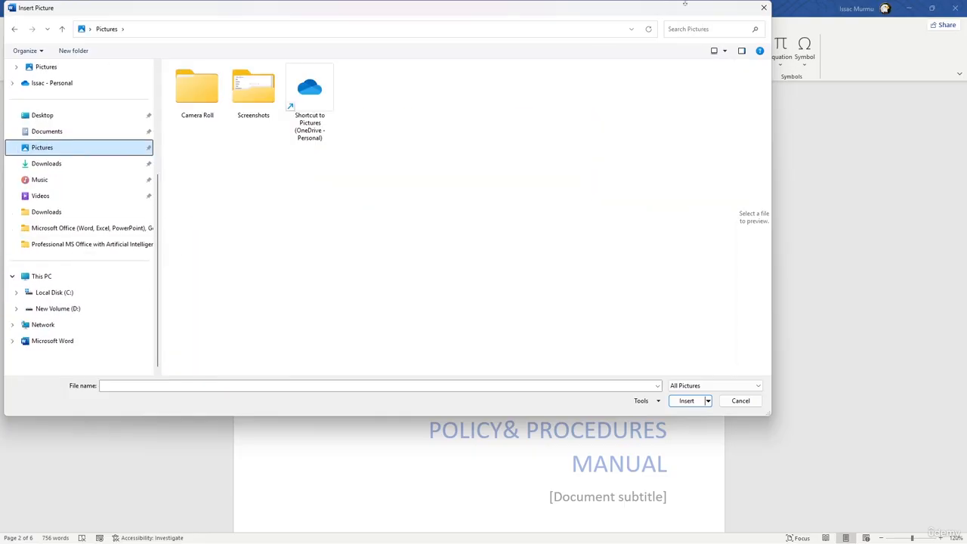
left_click(763, 8)
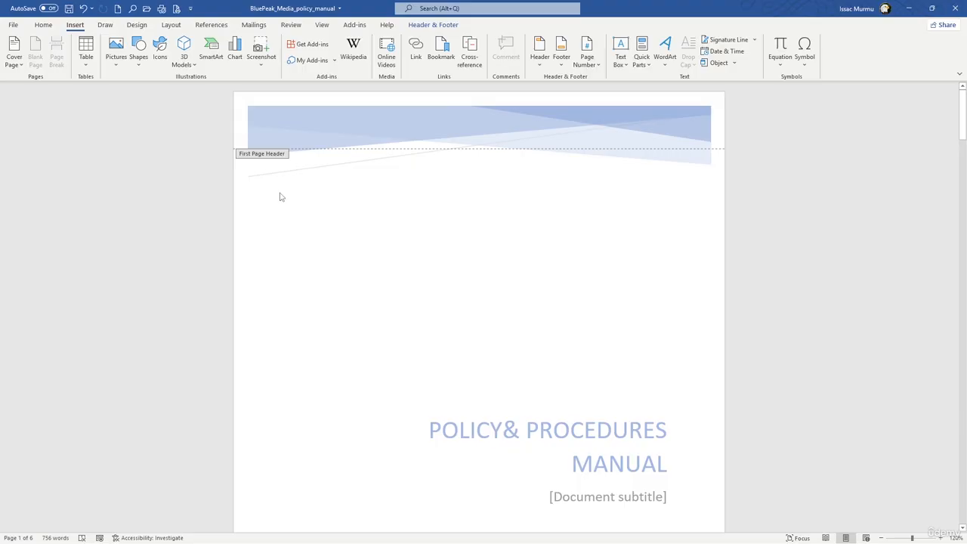
- Return from the header to the body text and insert a blank line above the Code of Conduct heading
scroll(225, 232, "down", 5)
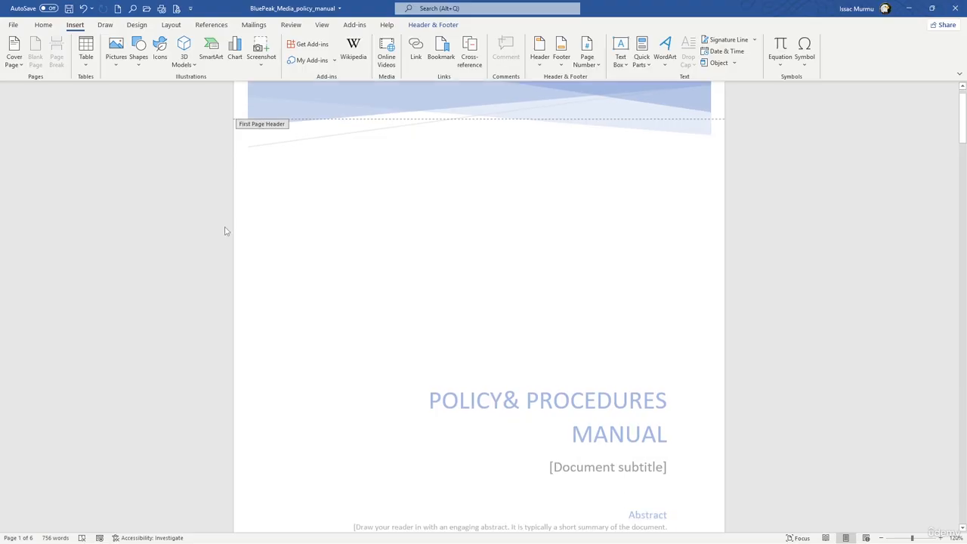
scroll(294, 213, "down", 10)
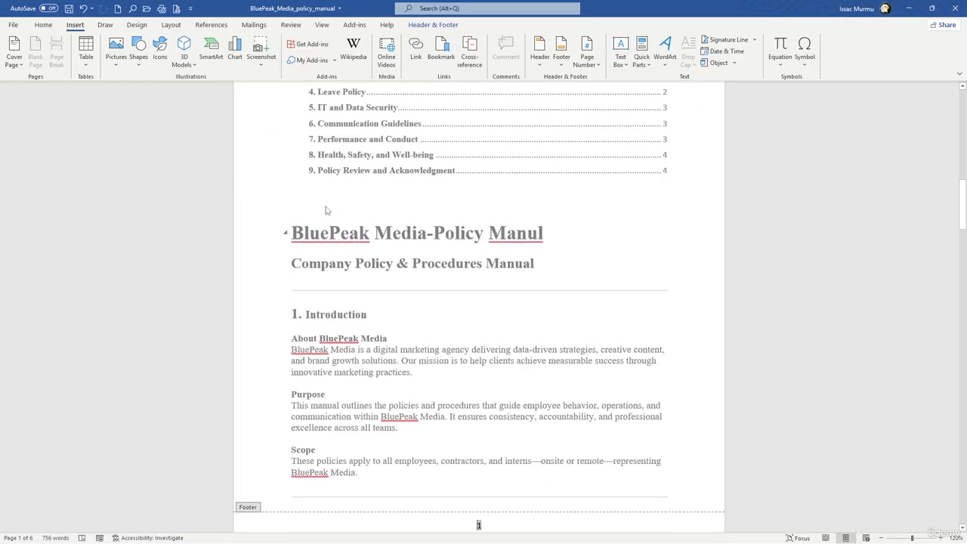
scroll(332, 308, "down", 5)
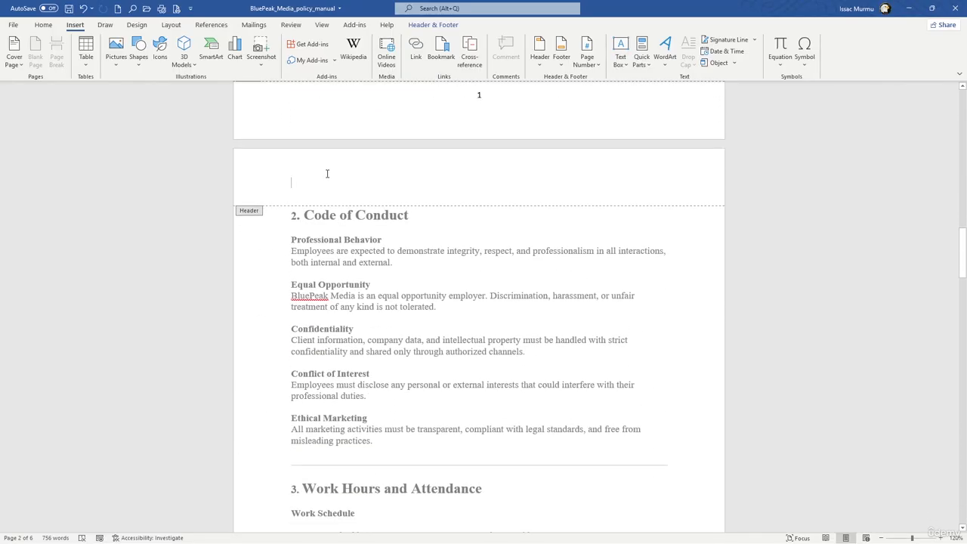
double_click(298, 202)
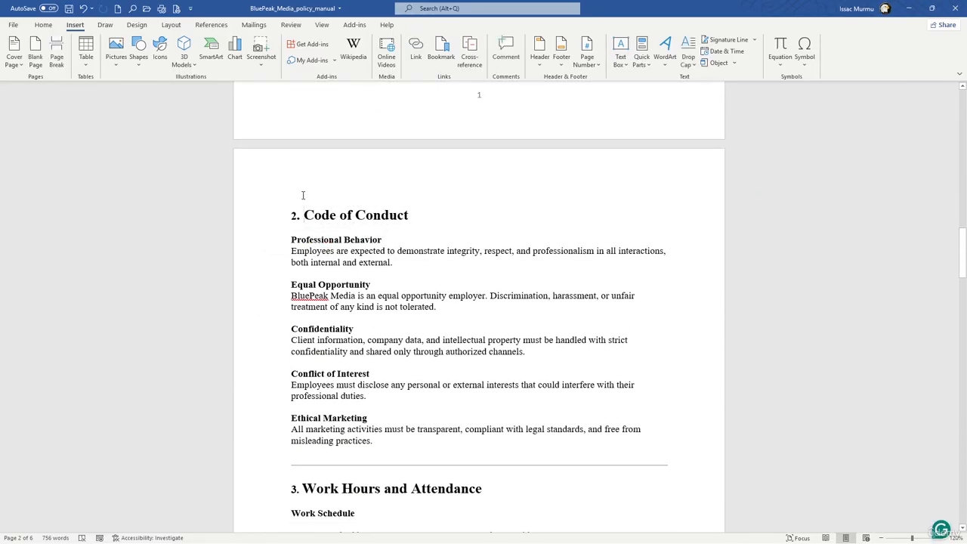
key("Left")
key("Return")
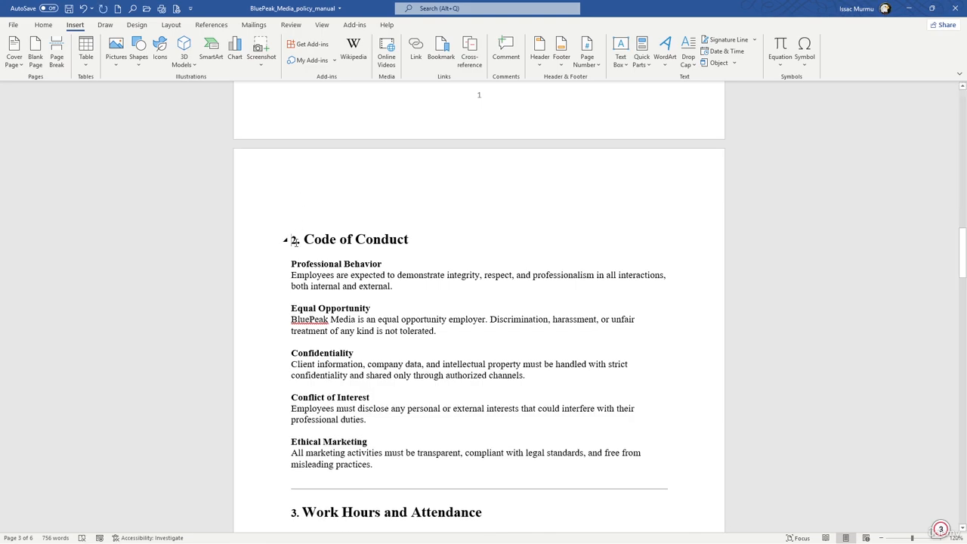
key("Up")
- Update the table of contents with the page numbers only option
scroll(385, 201, "up", 3)
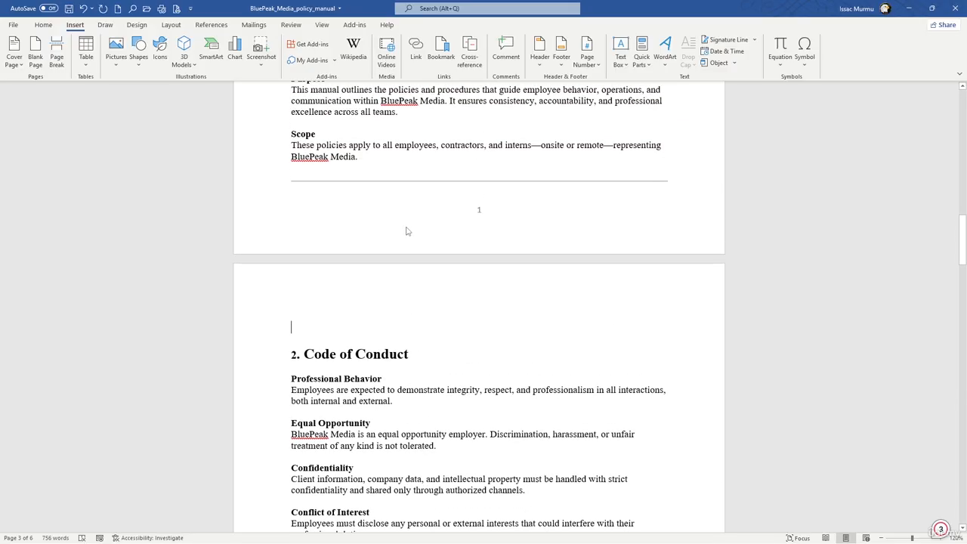
scroll(373, 218, "up", 8)
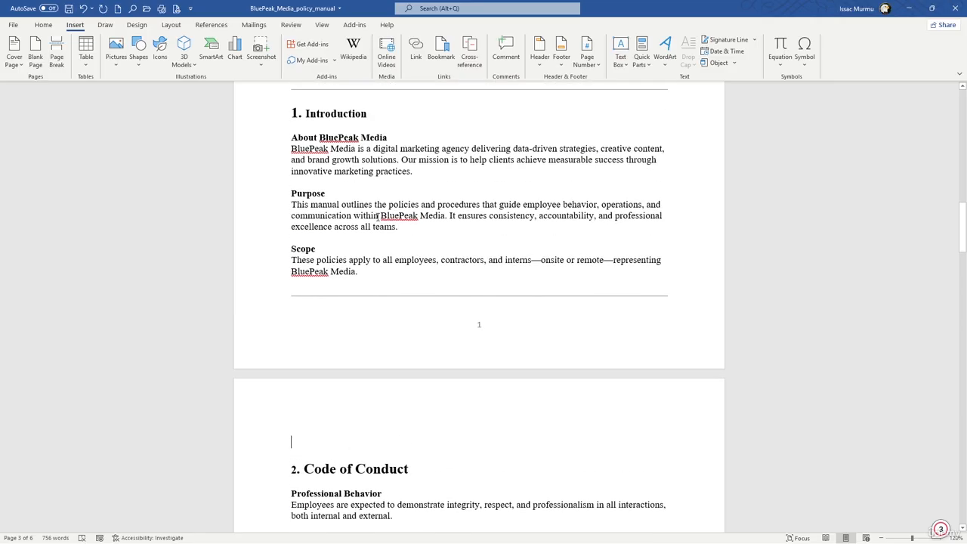
scroll(378, 217, "up", 8)
left_click(357, 287)
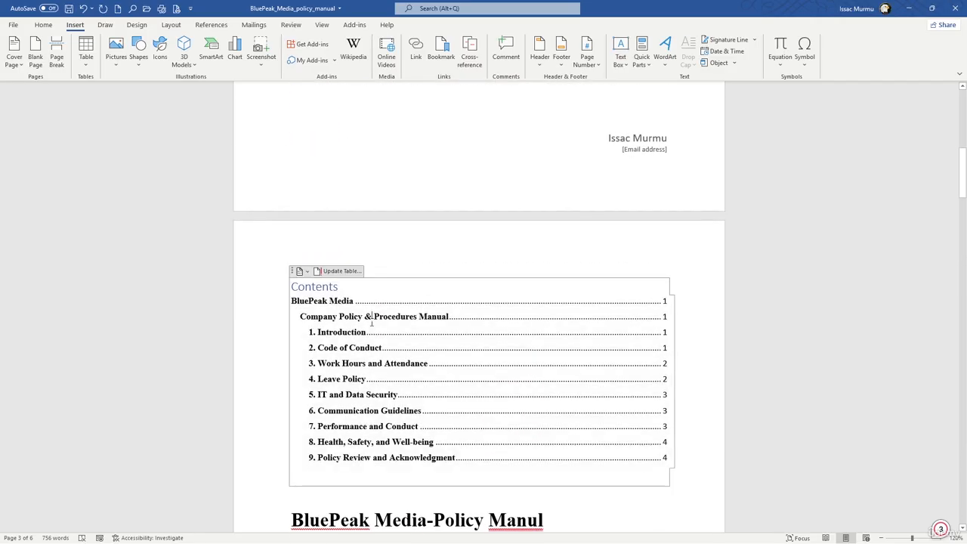
left_click(342, 270)
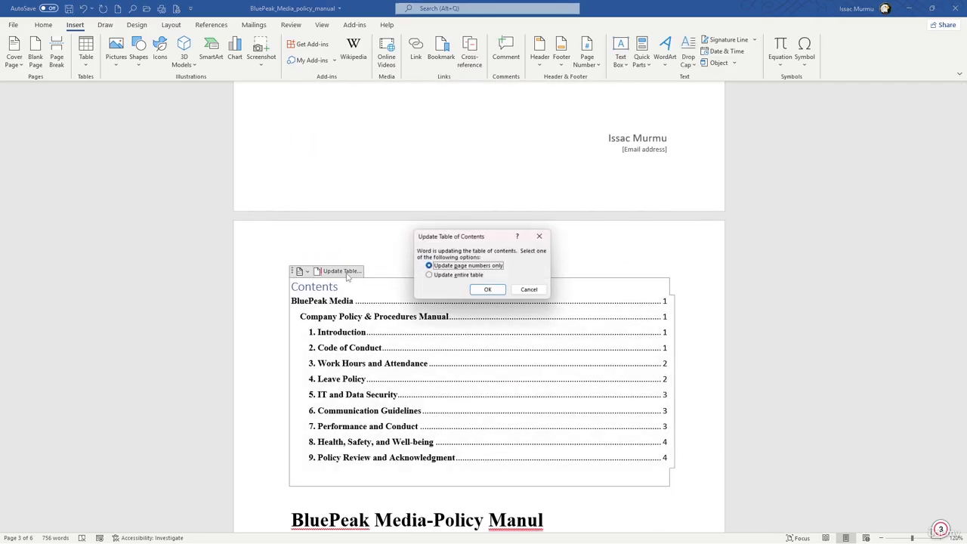
left_click(489, 291)
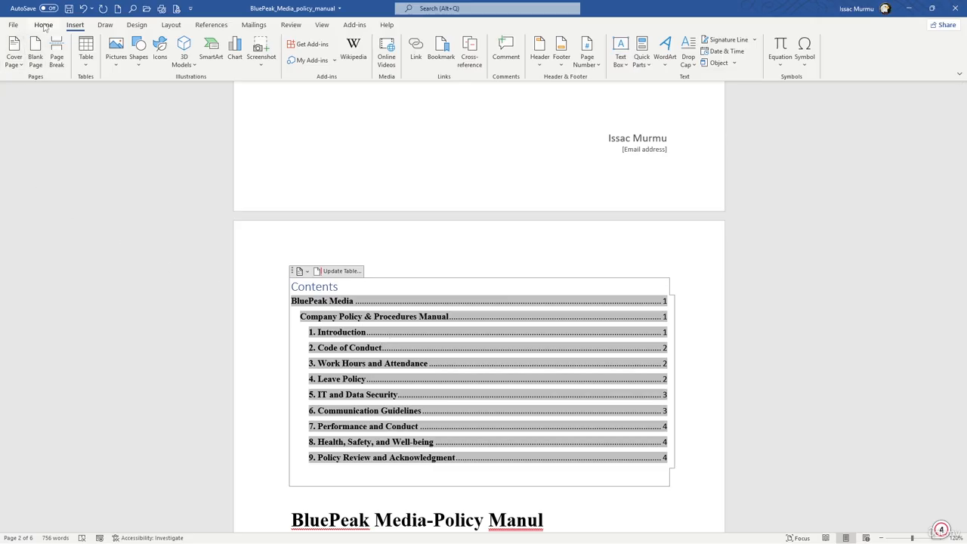
- Save the manual as a PDF named BluePeak_Media_policy_manual in the Documents folder
left_click(13, 25)
left_click(33, 160)
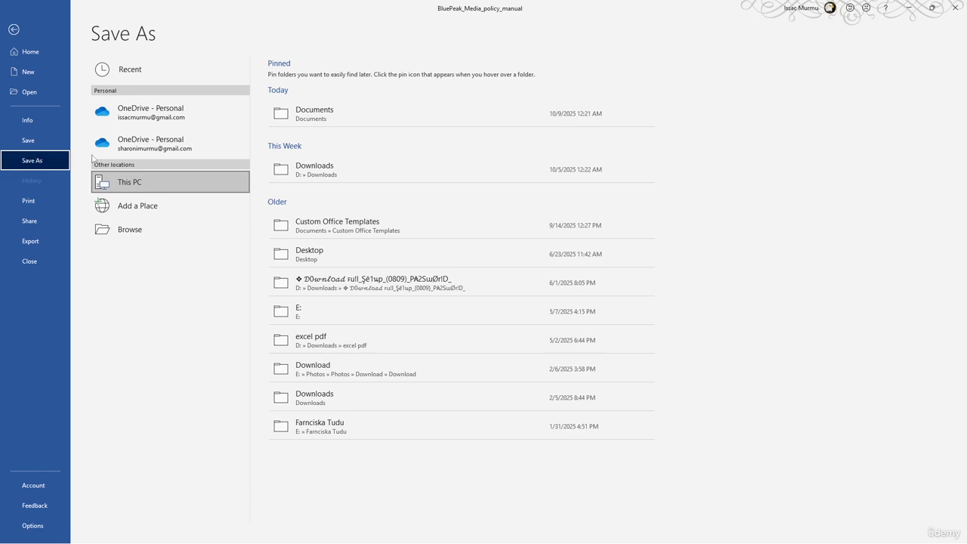
left_click(329, 130)
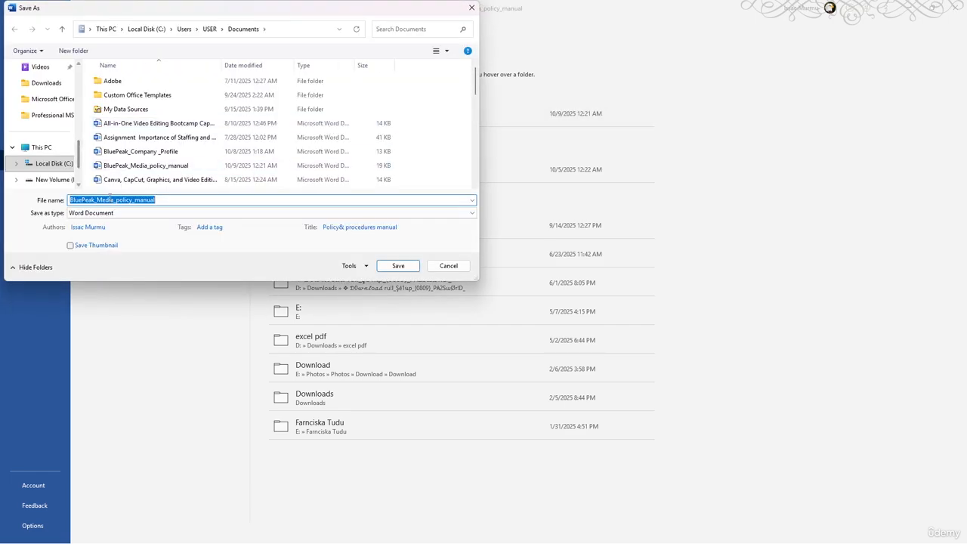
left_click(113, 213)
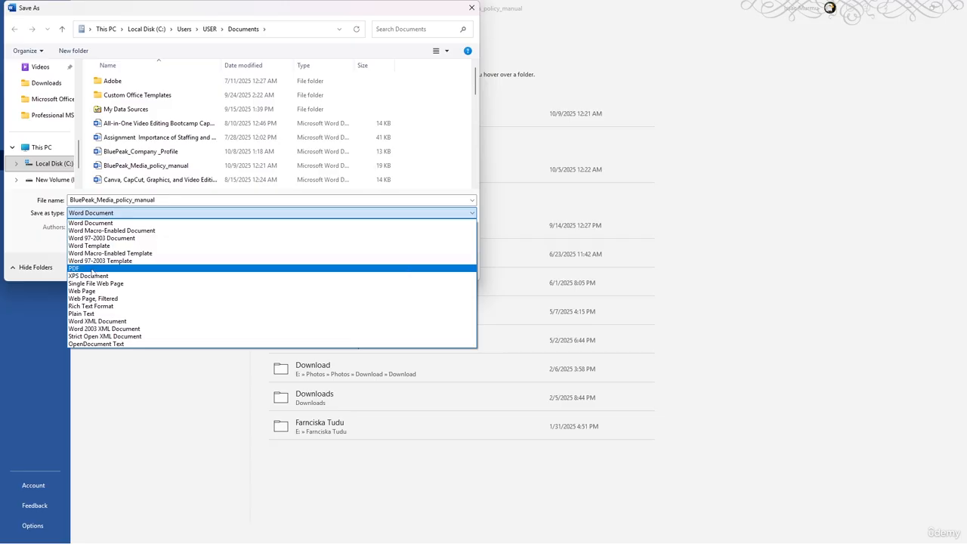
left_click(74, 268)
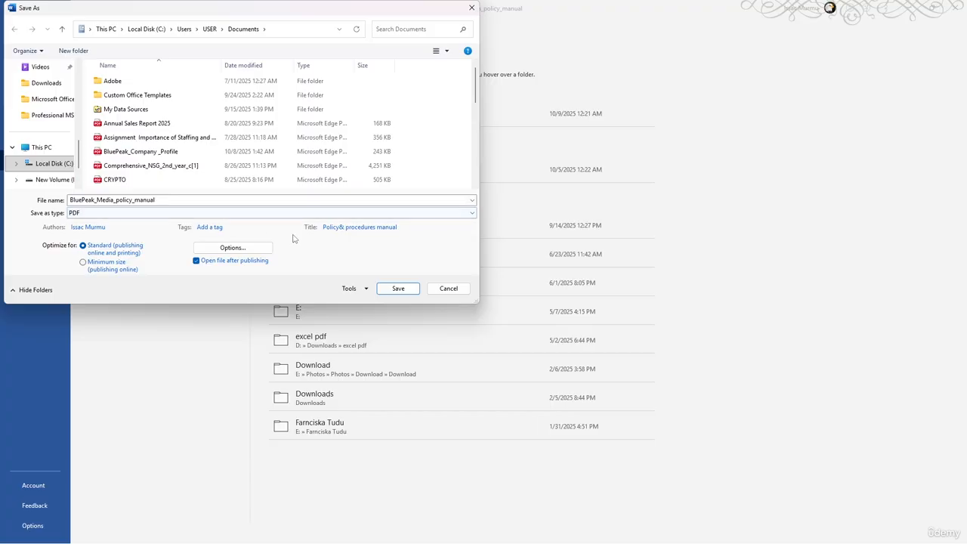
left_click(387, 287)
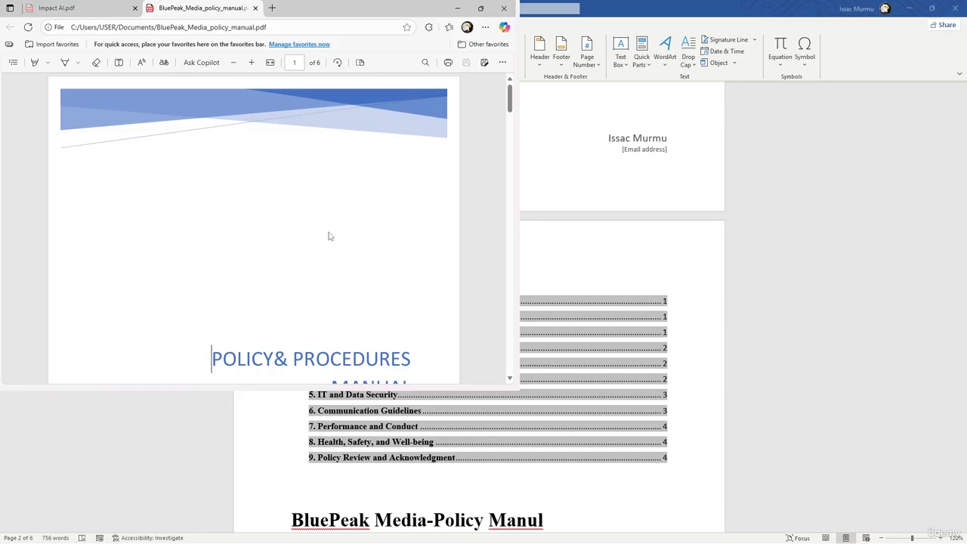
- Review the pages of the exported PDF from the cover page to the Performance and Conduct section
scroll(333, 242, "down", 15)
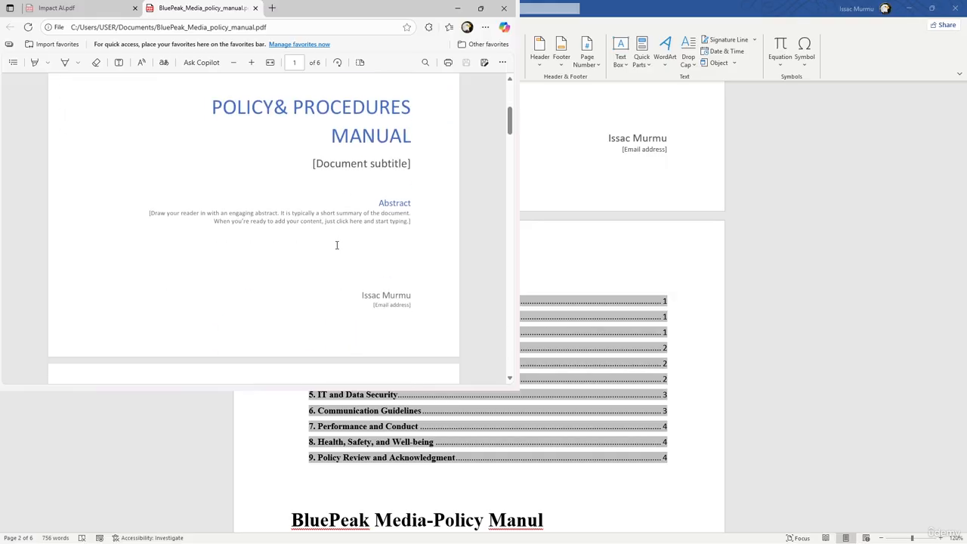
scroll(340, 249, "down", 8)
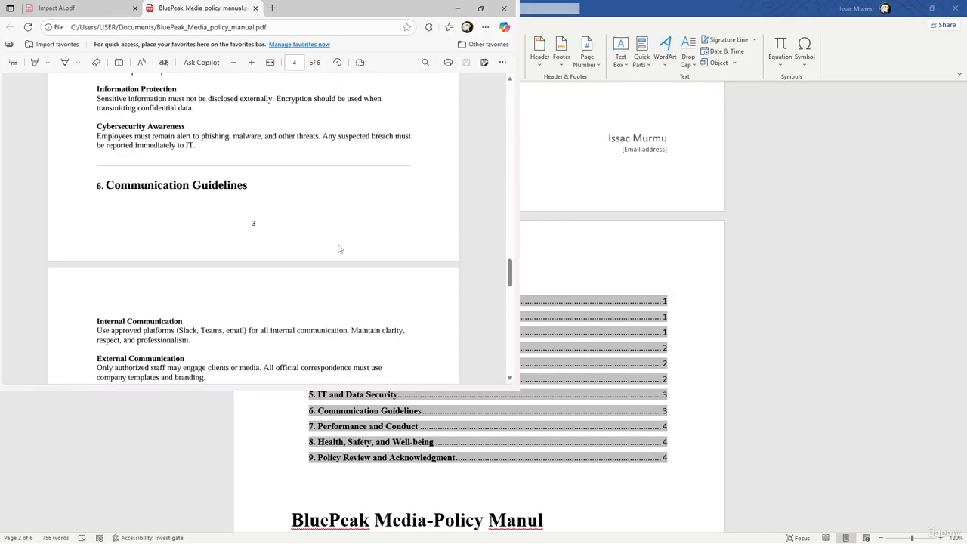
scroll(339, 248, "down", 2)
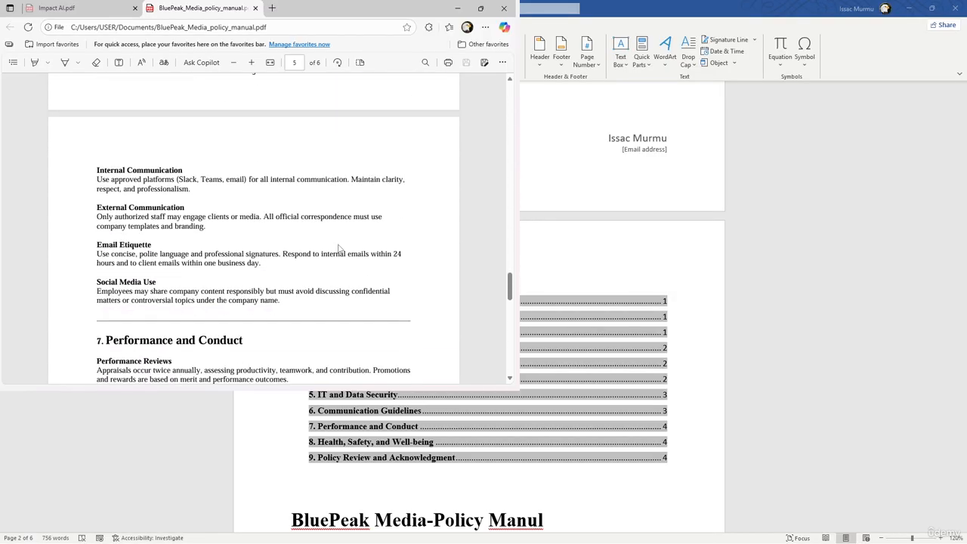